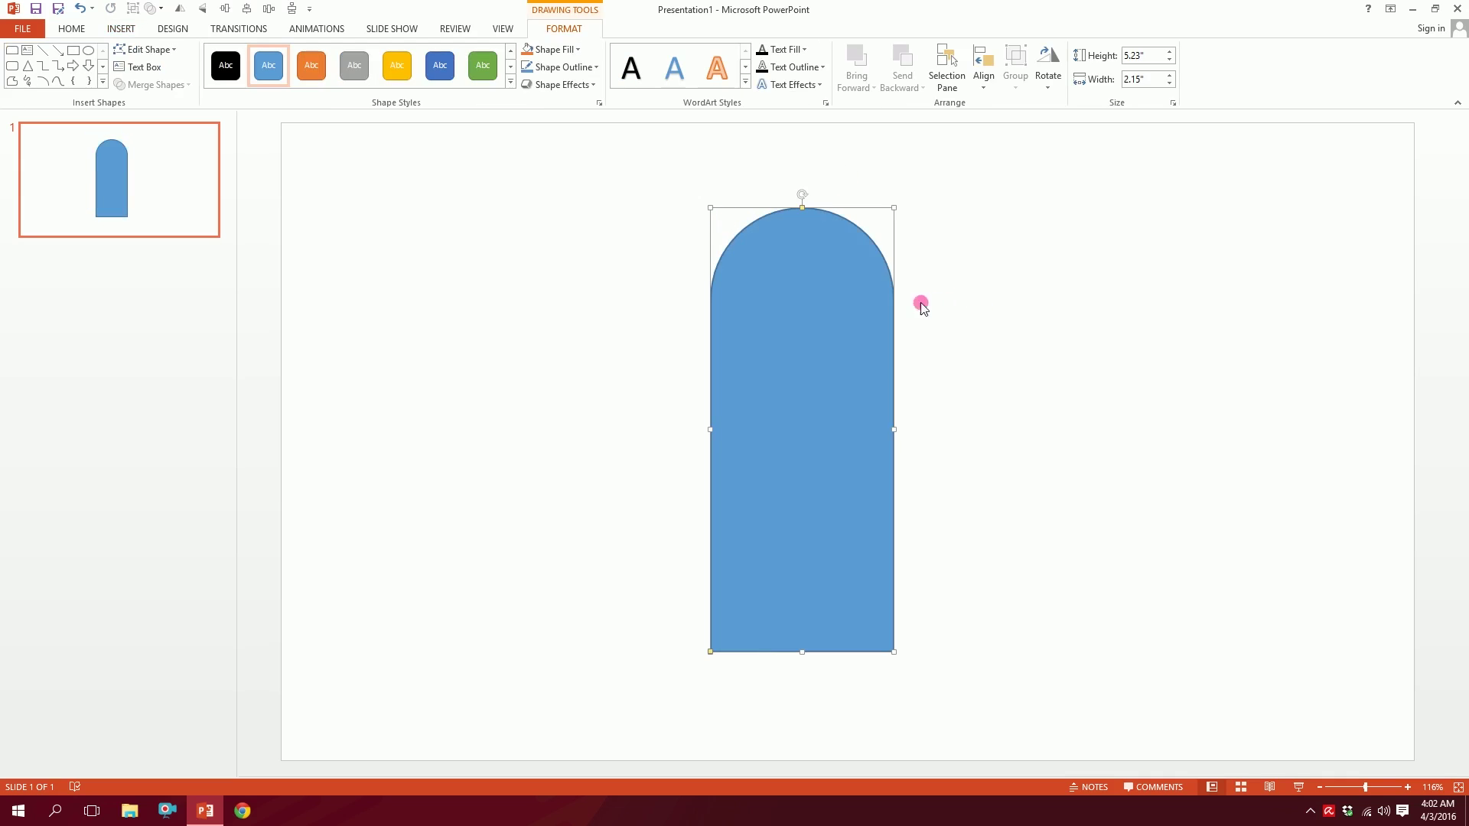
Remove the outline from the blue round-topped shape
{"action": "left_click", "coordinate": [573, 69]}
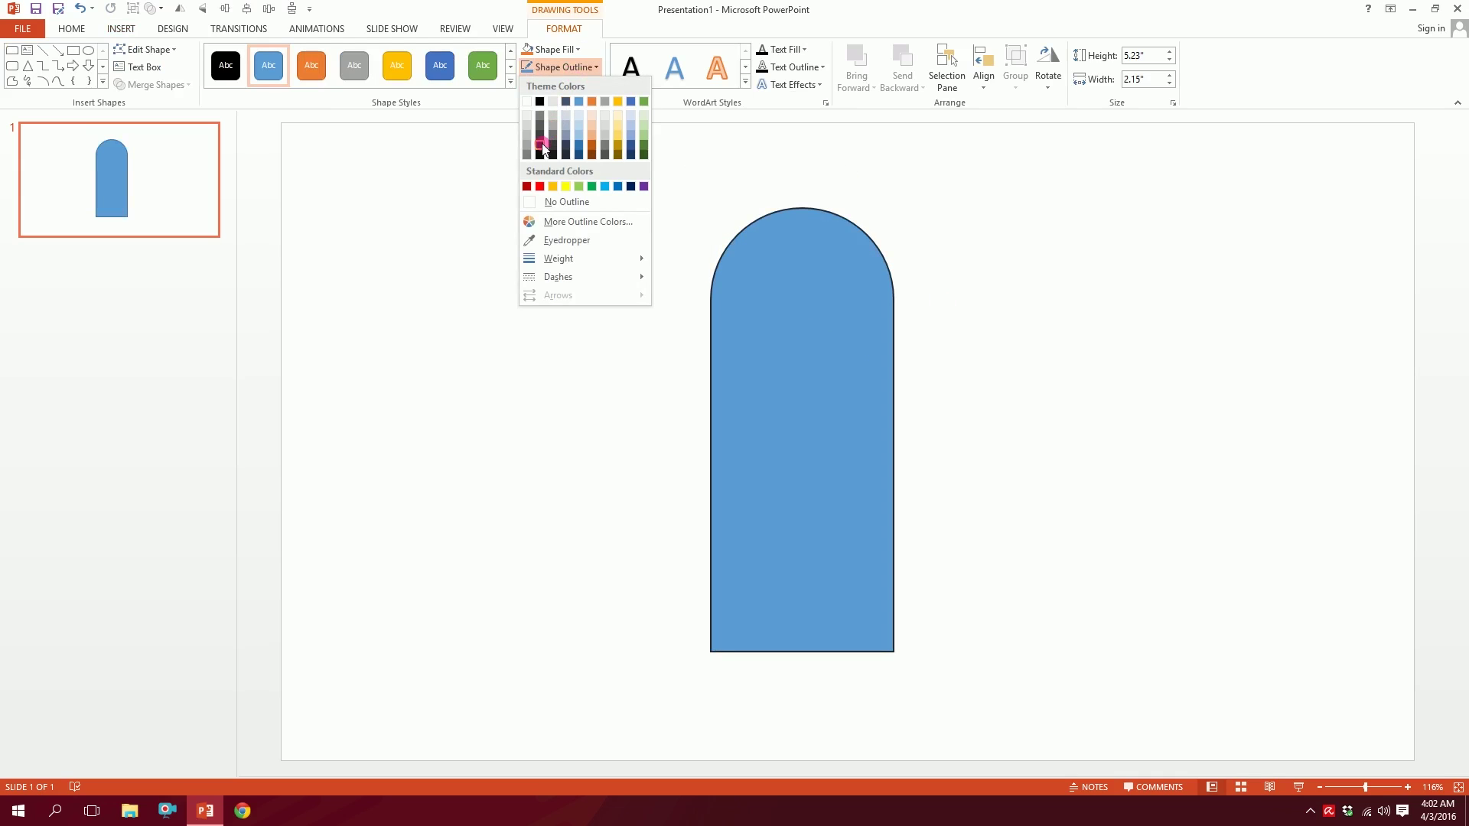
{"action": "left_click", "coordinate": [543, 148]}
{"action": "left_click", "coordinate": [572, 69]}
{"action": "left_click", "coordinate": [574, 71]}
{"action": "left_click", "coordinate": [574, 70]}
{"action": "left_click", "coordinate": [532, 203]}
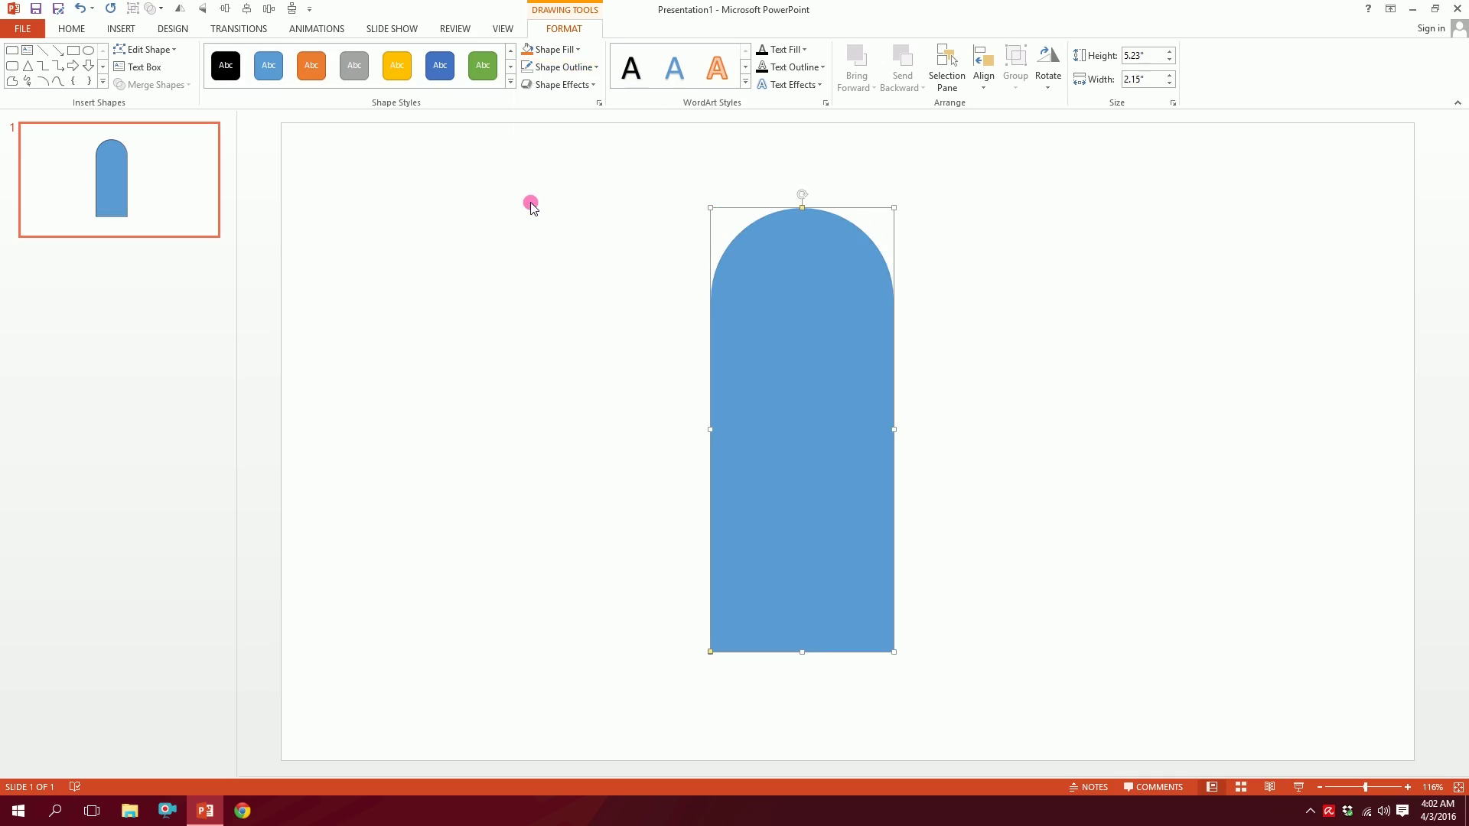
Flip the shape upside down and stretch it to 6.18" tall by 1.97" wide
{"action": "left_click_drag", "start_coordinate": [804, 195], "coordinate": [788, 511]}
{"action": "left_click_drag", "start_coordinate": [738, 665], "coordinate": [766, 666]}
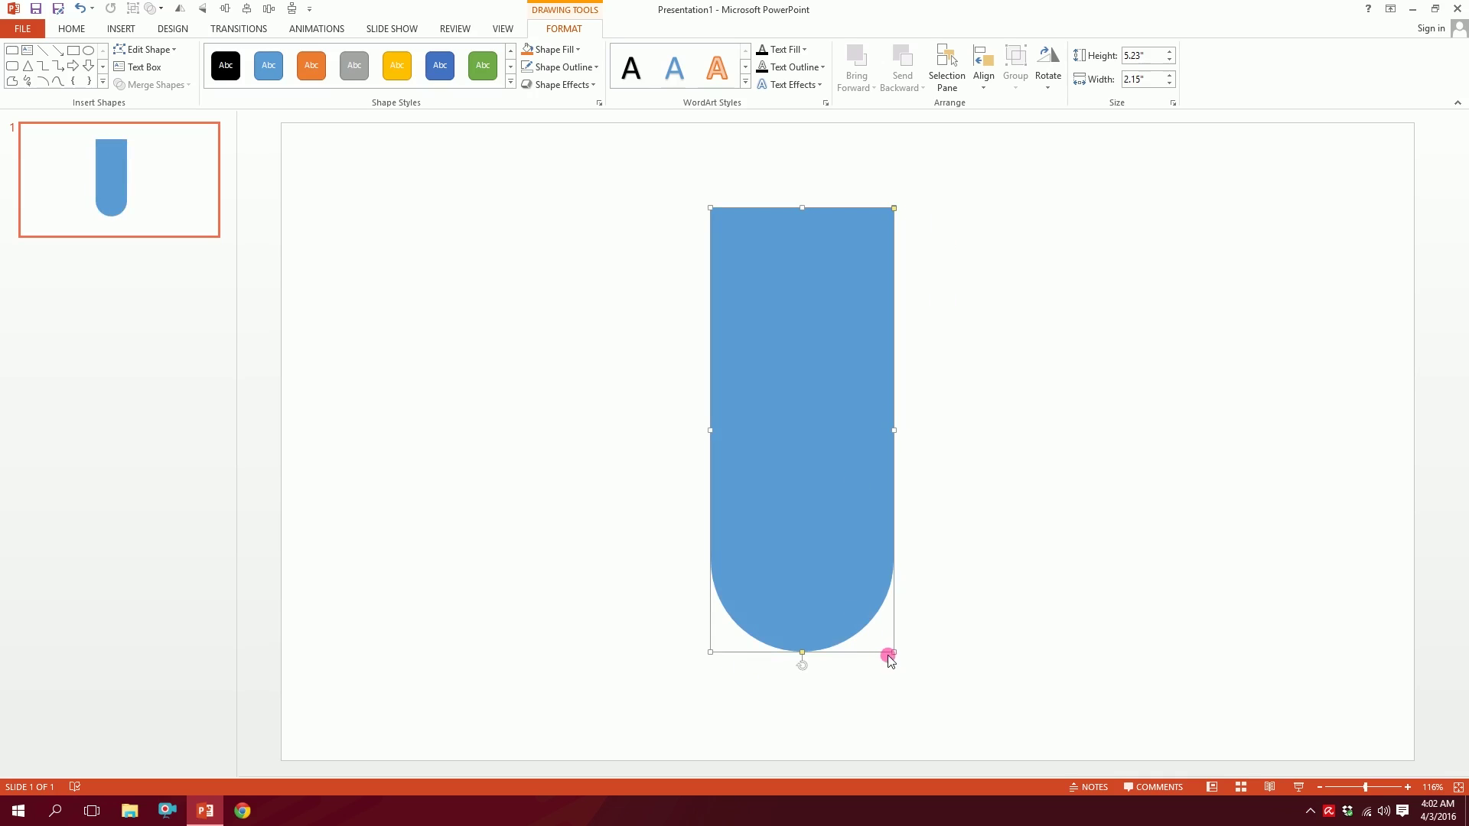
{"action": "left_click_drag", "start_coordinate": [898, 662], "coordinate": [879, 732]}
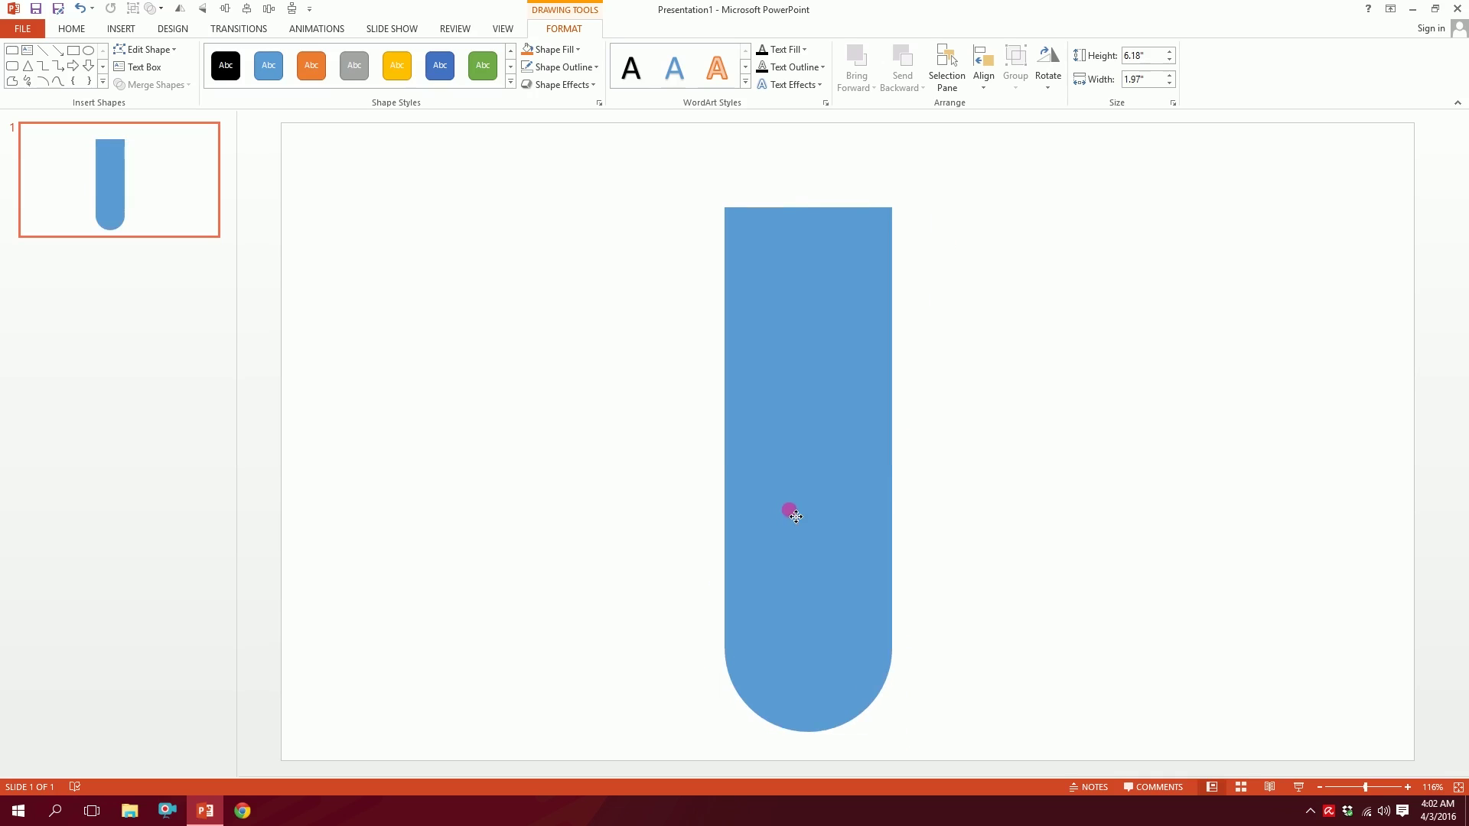
{"action": "left_click", "coordinate": [131, 34]}
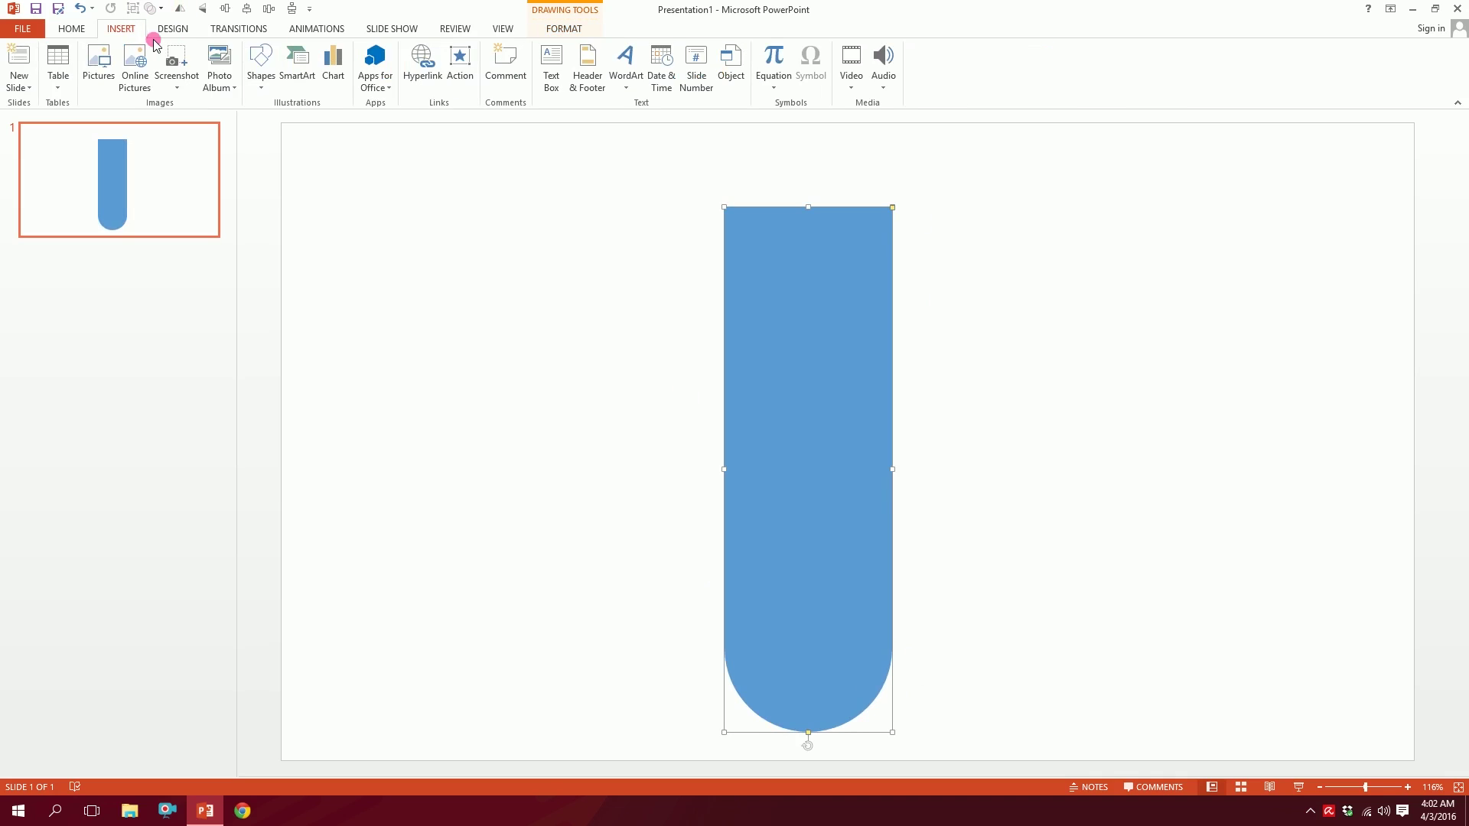
Draw a 0.44" by 2.44" rounded rectangle centred on the tube's top, then select both shapes
{"action": "left_click", "coordinate": [258, 77]}
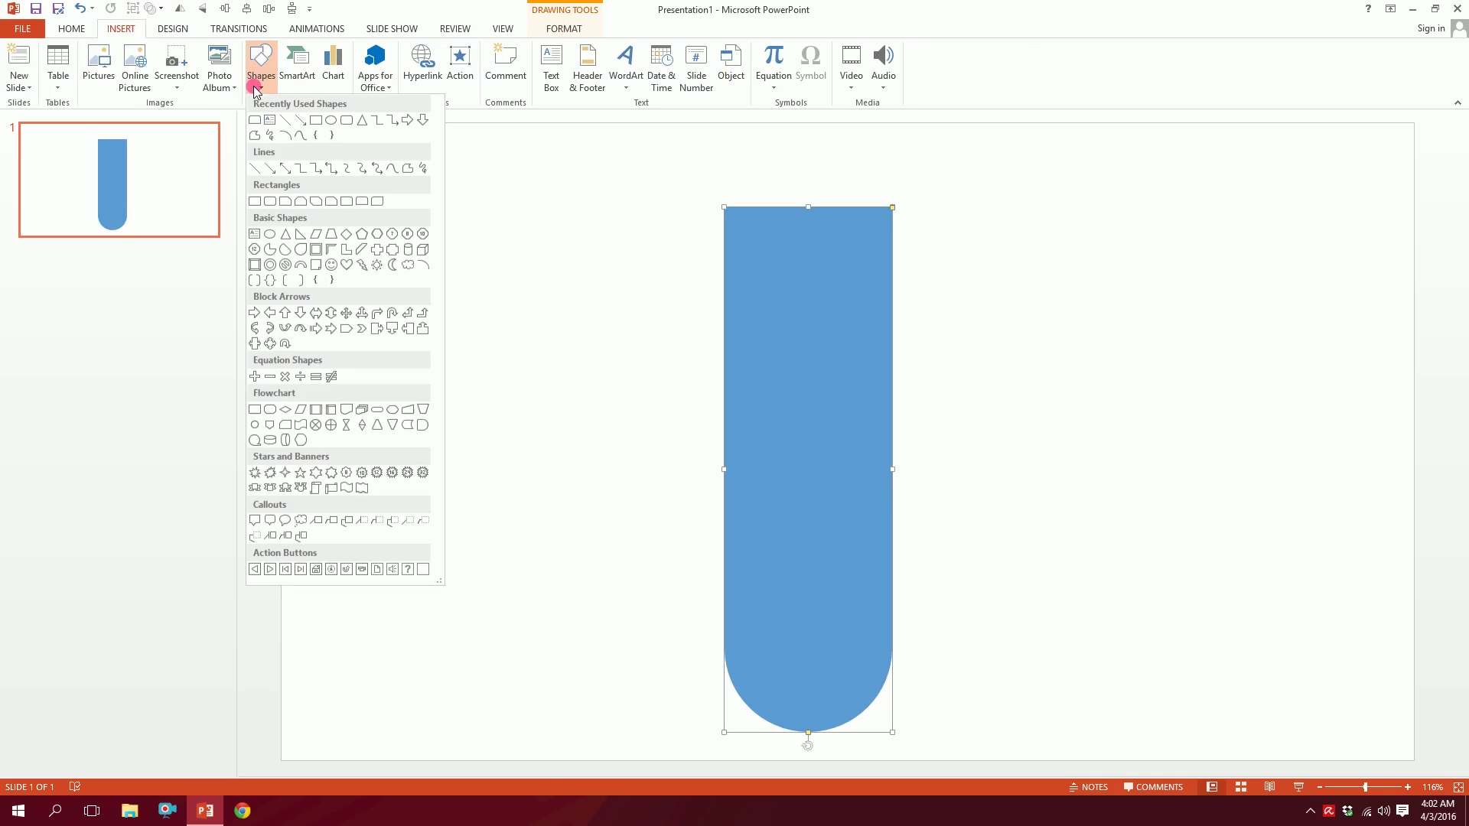
{"action": "left_click", "coordinate": [277, 205]}
{"action": "mouse_move", "coordinate": [682, 194]}
{"action": "left_mouse_down"}
{"action": "mouse_move", "coordinate": [892, 240]}
{"action": "mouse_move", "coordinate": [905, 226]}
{"action": "mouse_move", "coordinate": [846, 220]}
{"action": "left_mouse_up"}
{"action": "left_click_drag", "start_coordinate": [703, 226], "coordinate": [795, 226]}
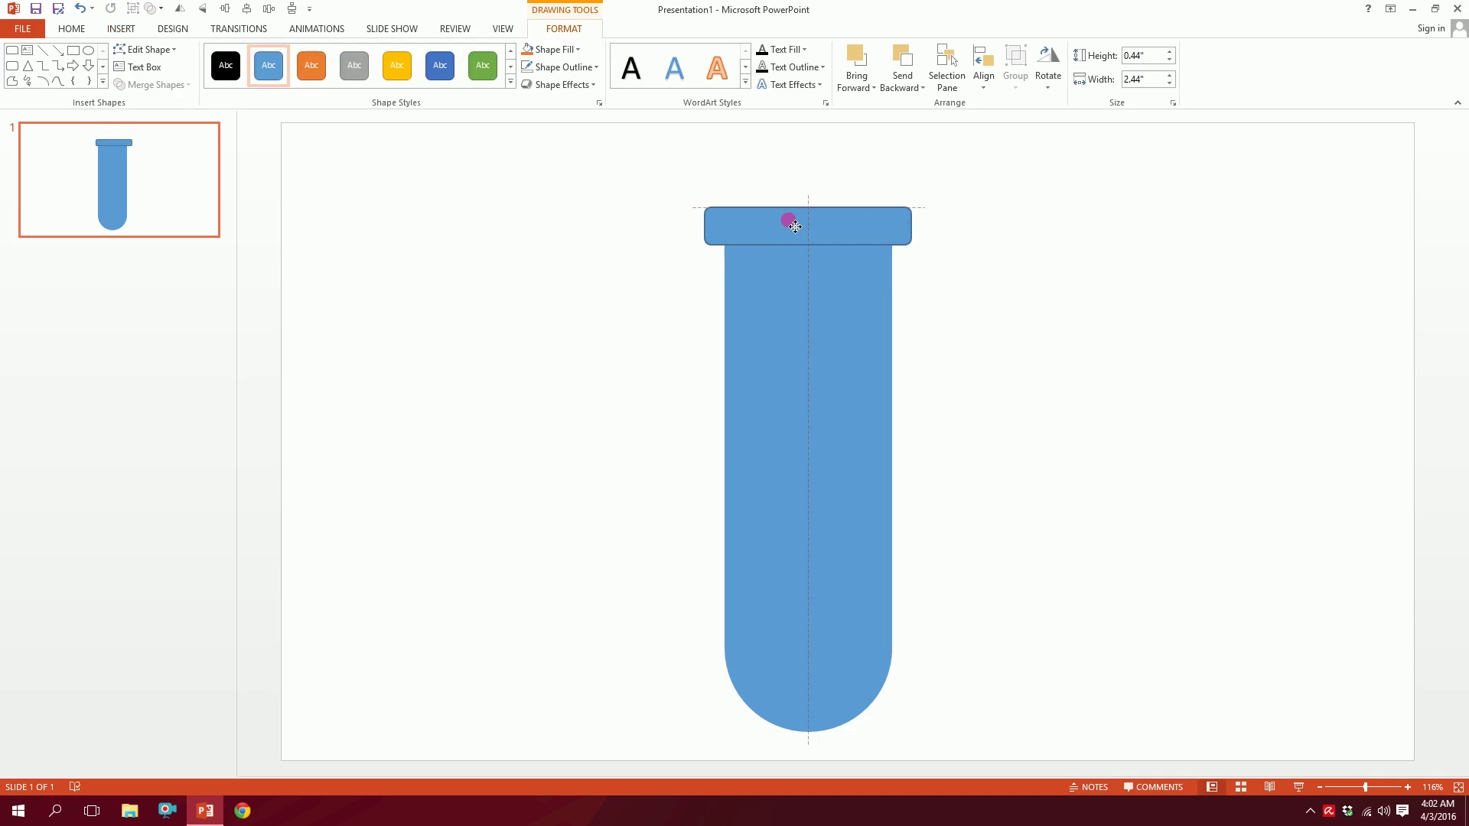
{"action": "left_click", "coordinate": [641, 266]}
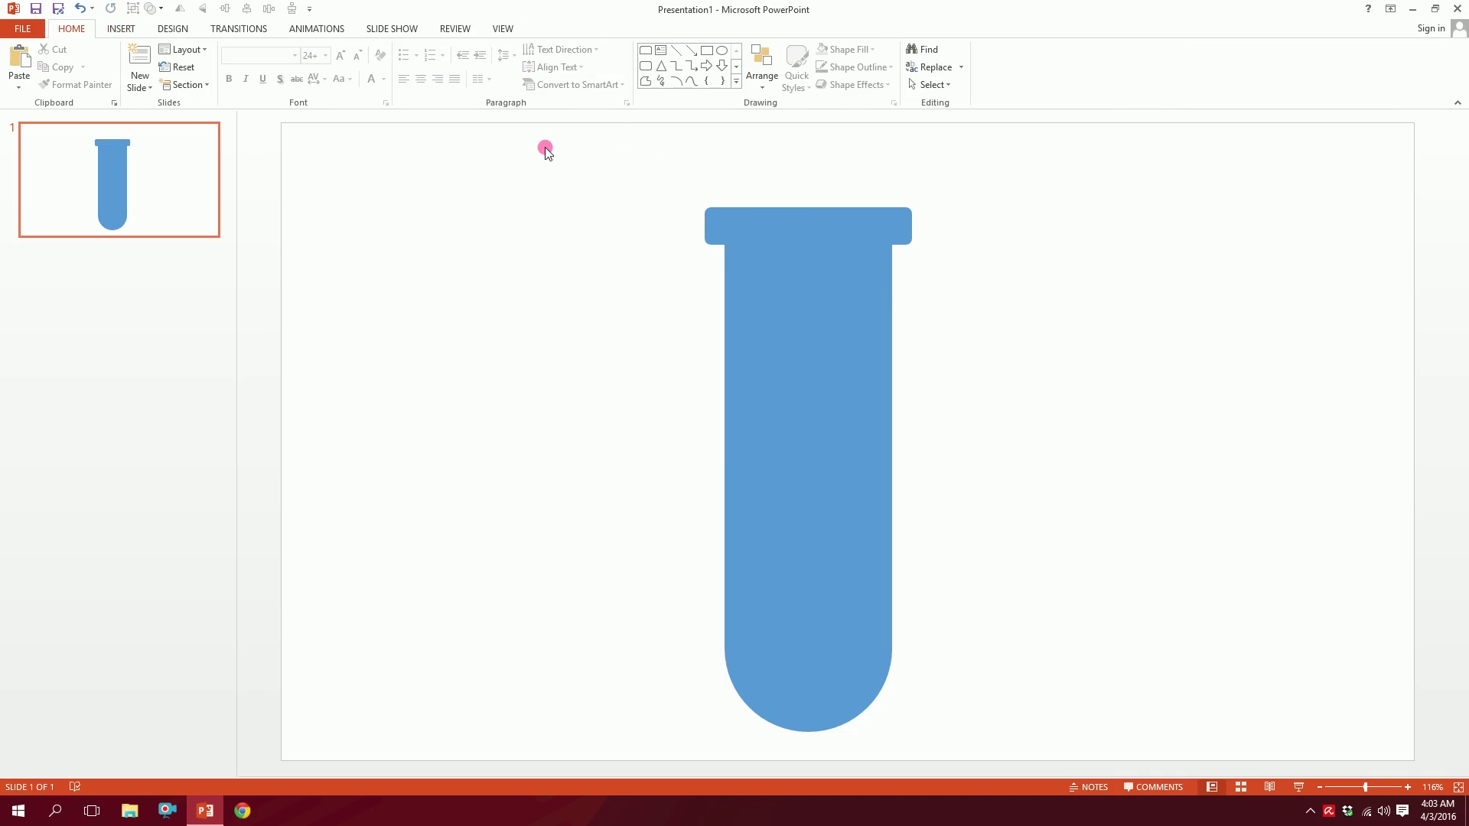
{"action": "left_click_drag", "start_coordinate": [507, 145], "coordinate": [1029, 774]}
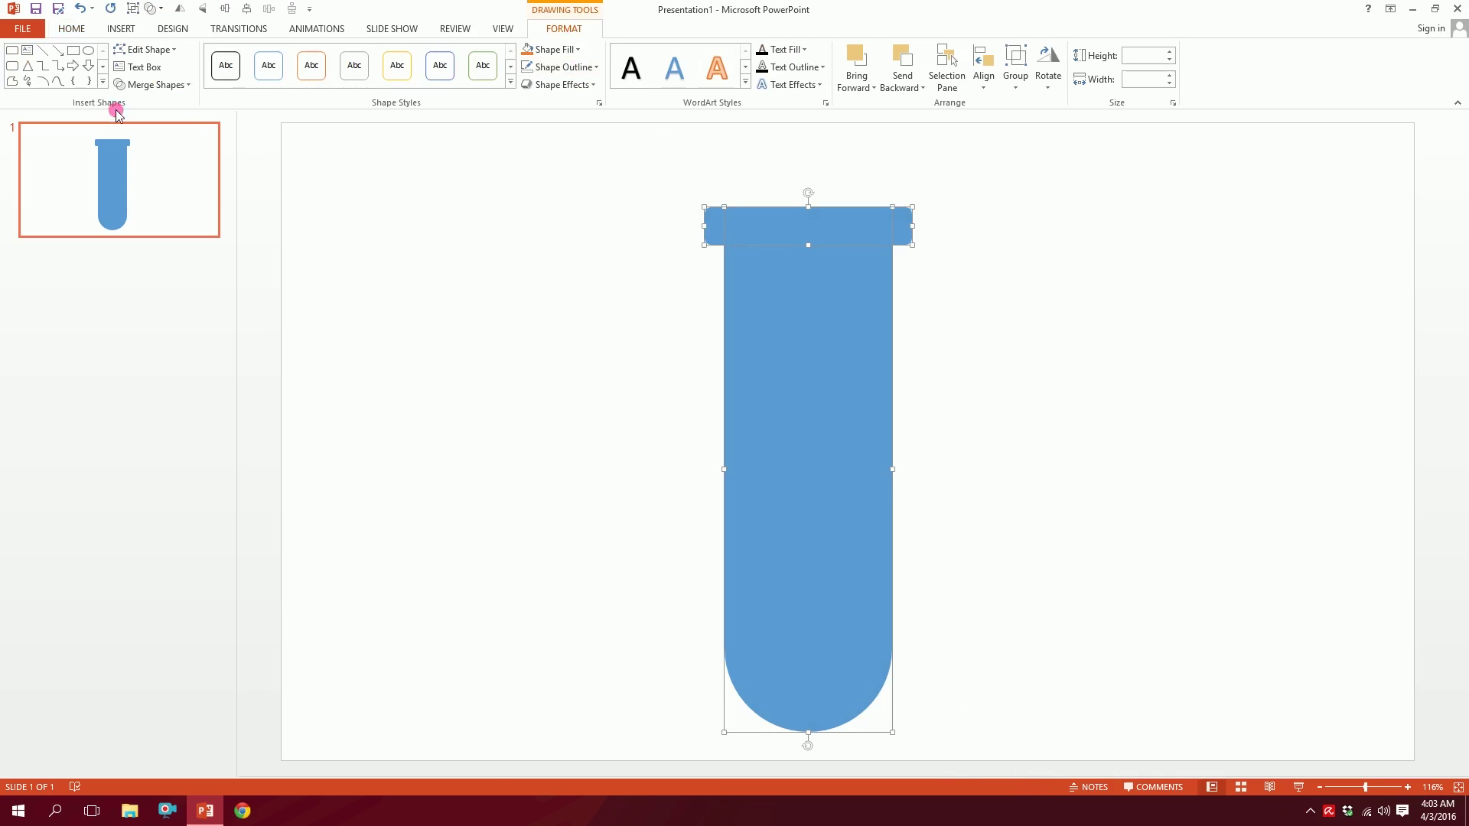
Union the rim and body into one shape with no fill
{"action": "left_click", "coordinate": [145, 84]}
{"action": "left_click", "coordinate": [140, 107]}
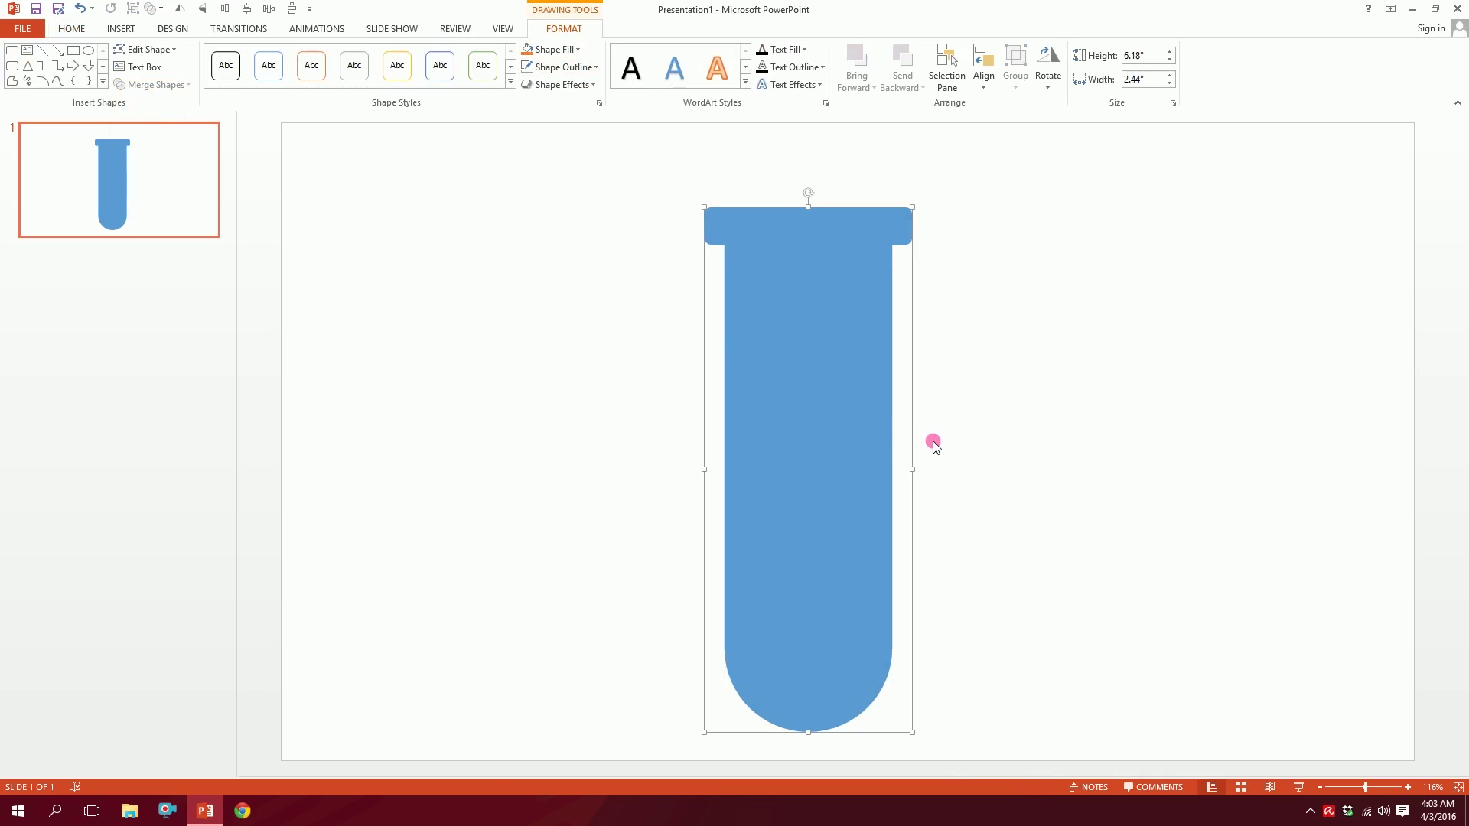
{"action": "left_click", "coordinate": [554, 49]}
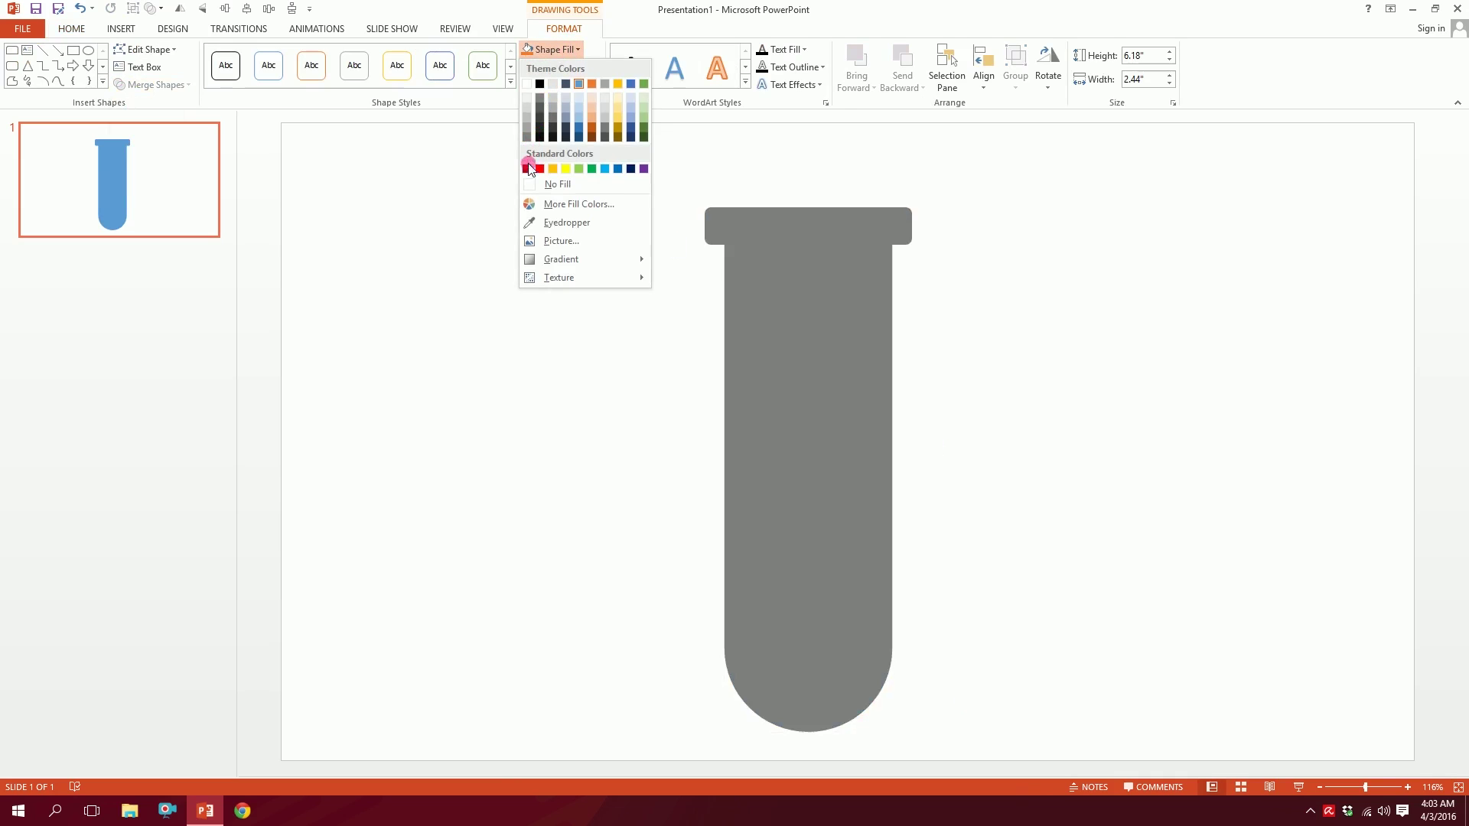
{"action": "left_click", "coordinate": [527, 187]}
Give the tube a 6 pt Black Lighter 15% outline
{"action": "left_click", "coordinate": [561, 67]}
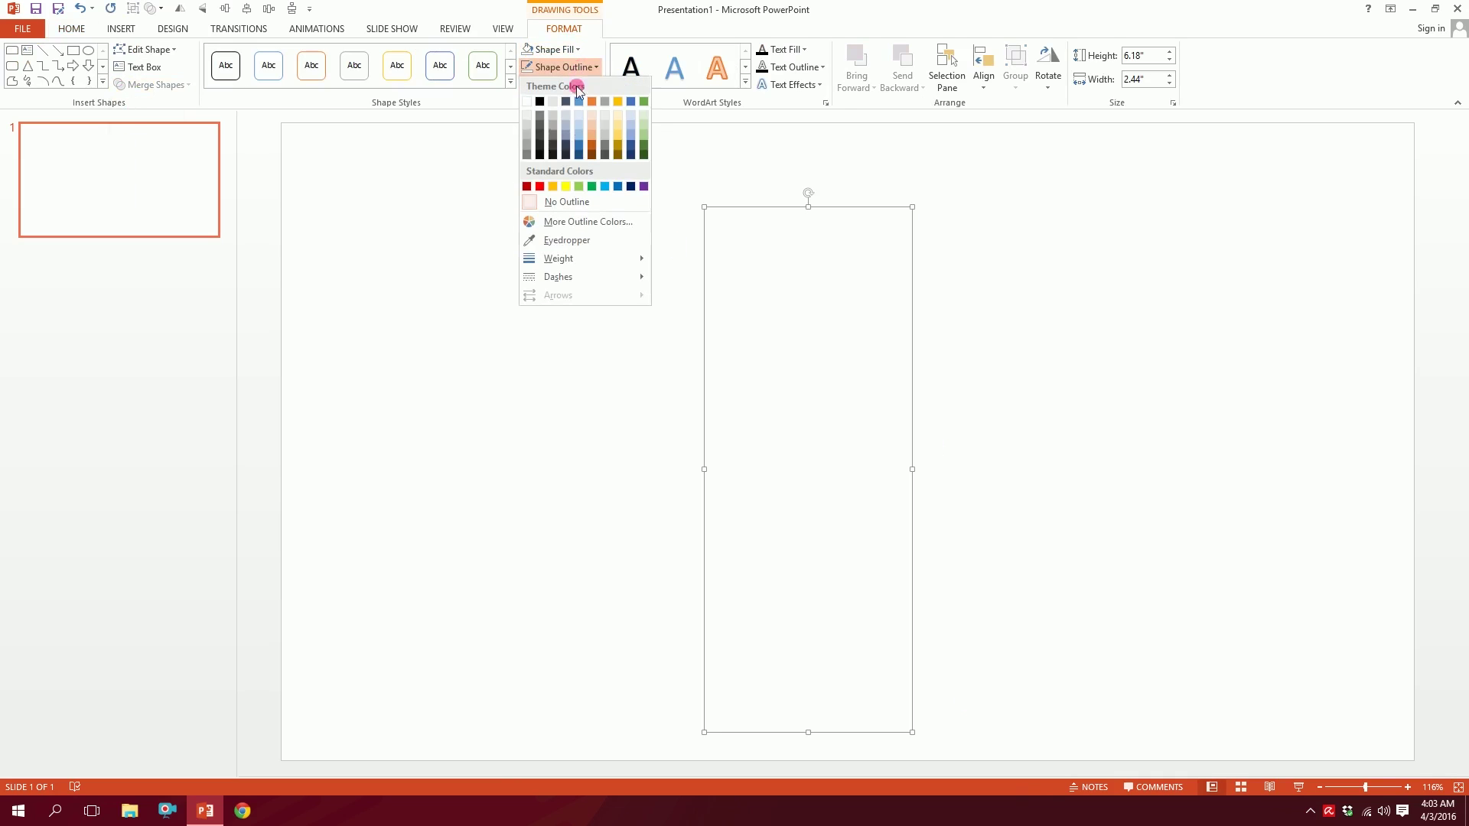
{"action": "left_click", "coordinate": [542, 147]}
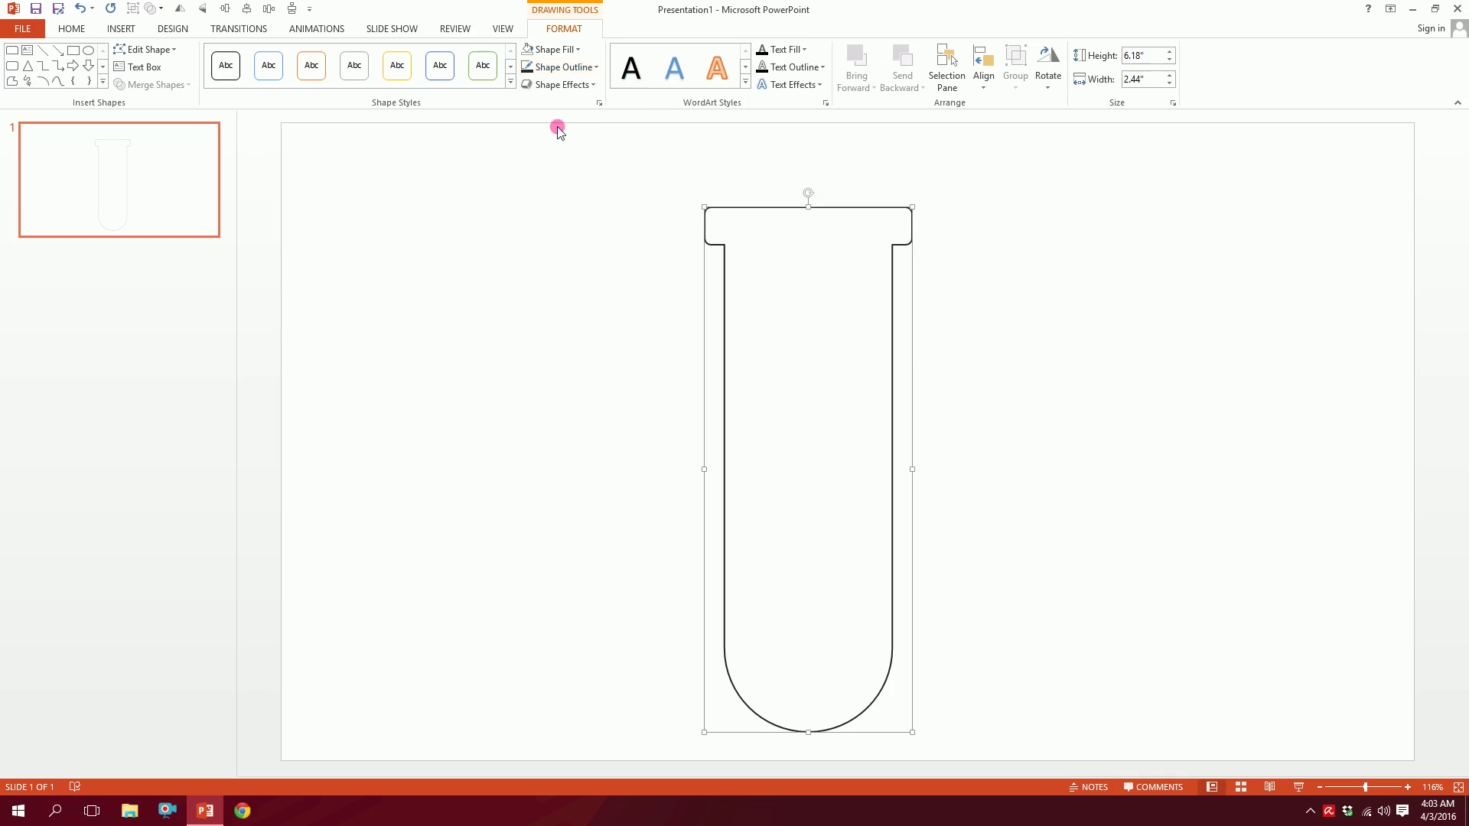
{"action": "left_click", "coordinate": [580, 70]}
{"action": "mouse_move", "coordinate": [604, 259]}
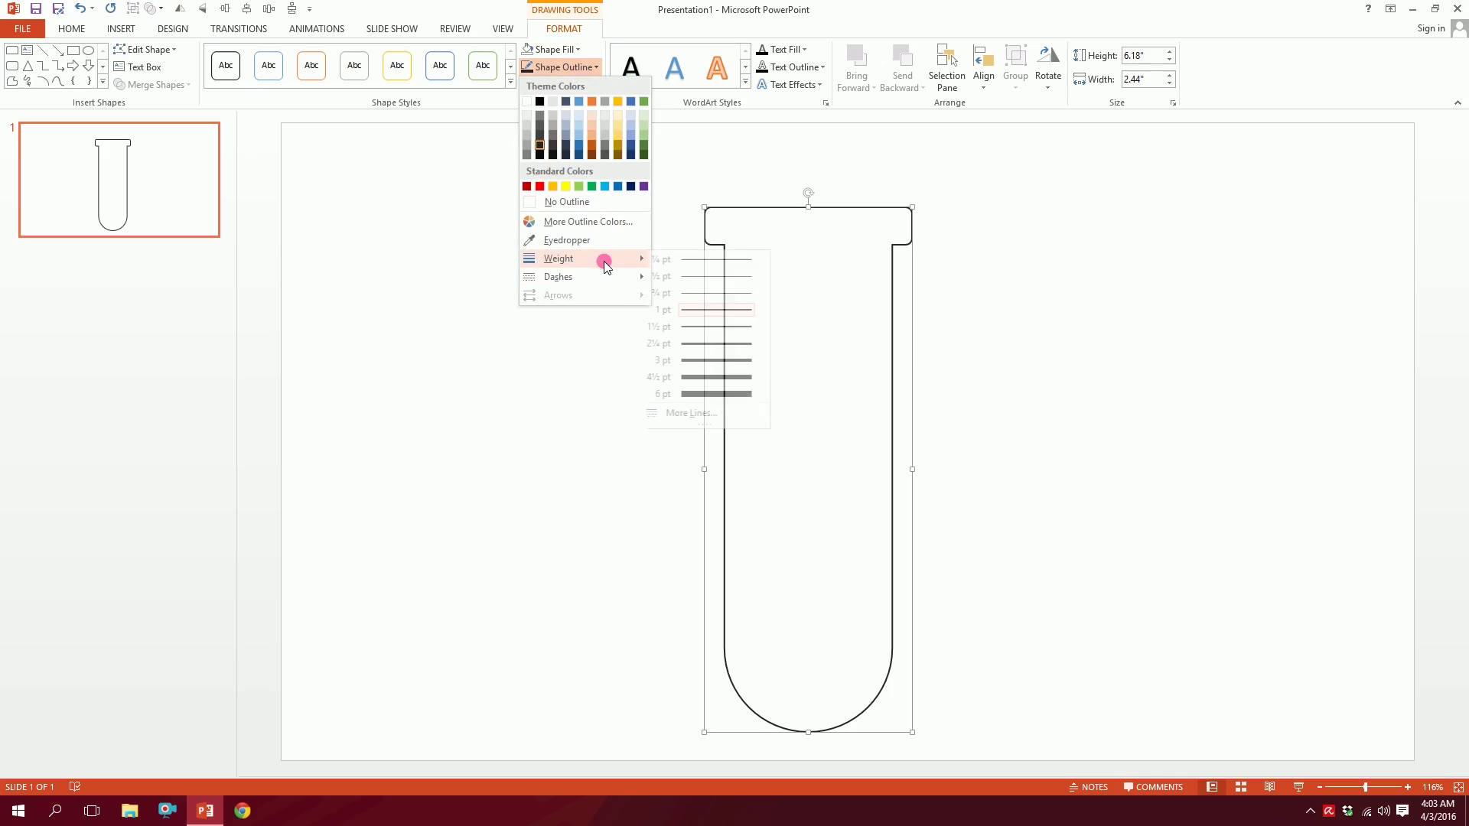
{"action": "left_click", "coordinate": [717, 395]}
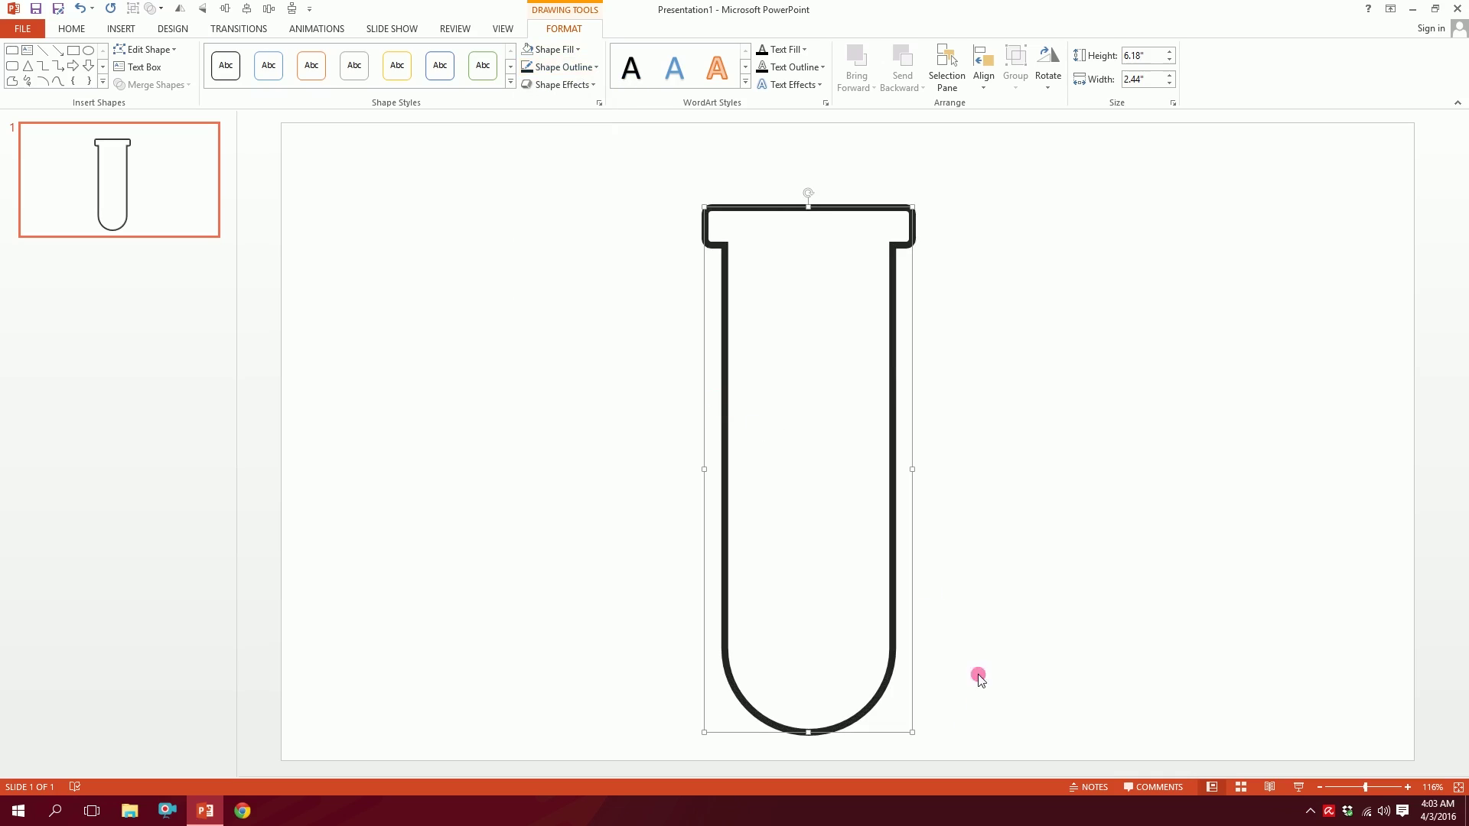
Shrink the test tube and move it up and to the left
{"action": "left_click_drag", "start_coordinate": [709, 211], "coordinate": [763, 347]}
{"action": "mouse_move", "coordinate": [790, 423]}
{"action": "left_mouse_down"}
{"action": "mouse_move", "coordinate": [765, 400]}
{"action": "mouse_move", "coordinate": [755, 338]}
{"action": "left_mouse_up"}
{"action": "left_click", "coordinate": [637, 384]}
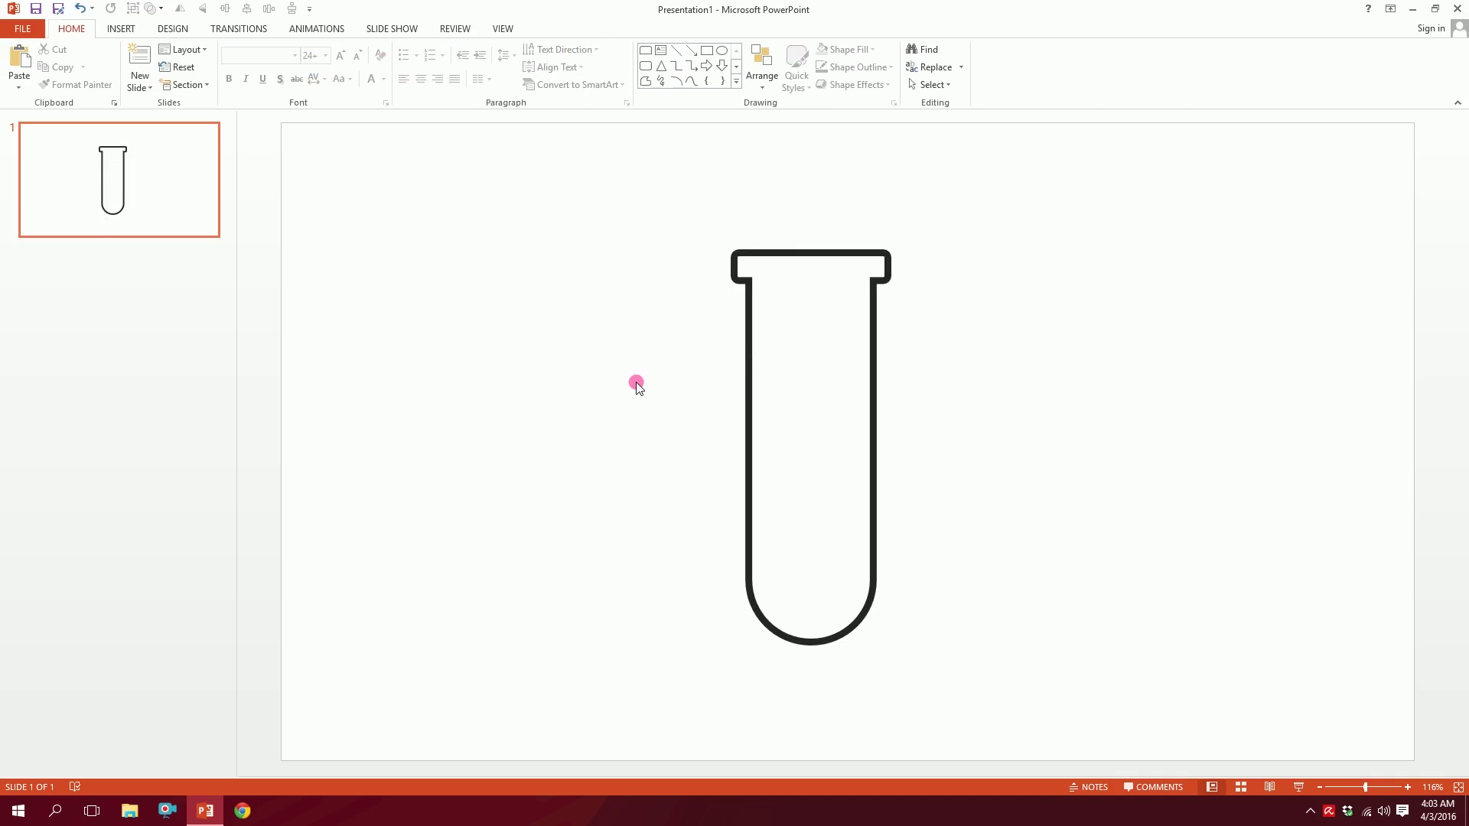
Draw a purple, outline-free circle to the left of the tube
{"action": "left_click", "coordinate": [120, 28]}
{"action": "left_click", "coordinate": [268, 77]}
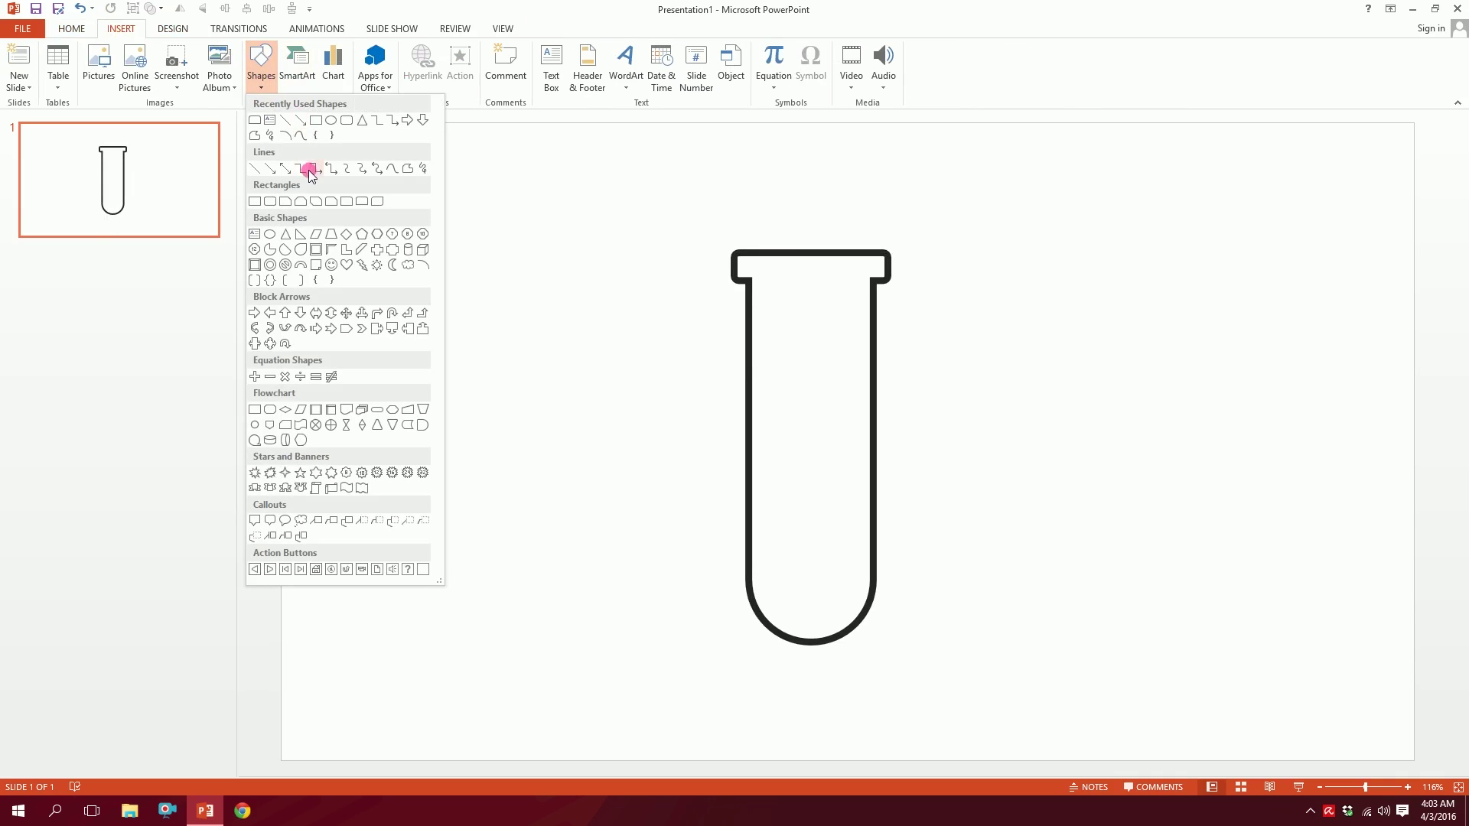
{"action": "left_click", "coordinate": [274, 235]}
{"action": "left_click_drag", "start_coordinate": [339, 308], "coordinate": [431, 400]}
{"action": "left_click", "coordinate": [574, 69]}
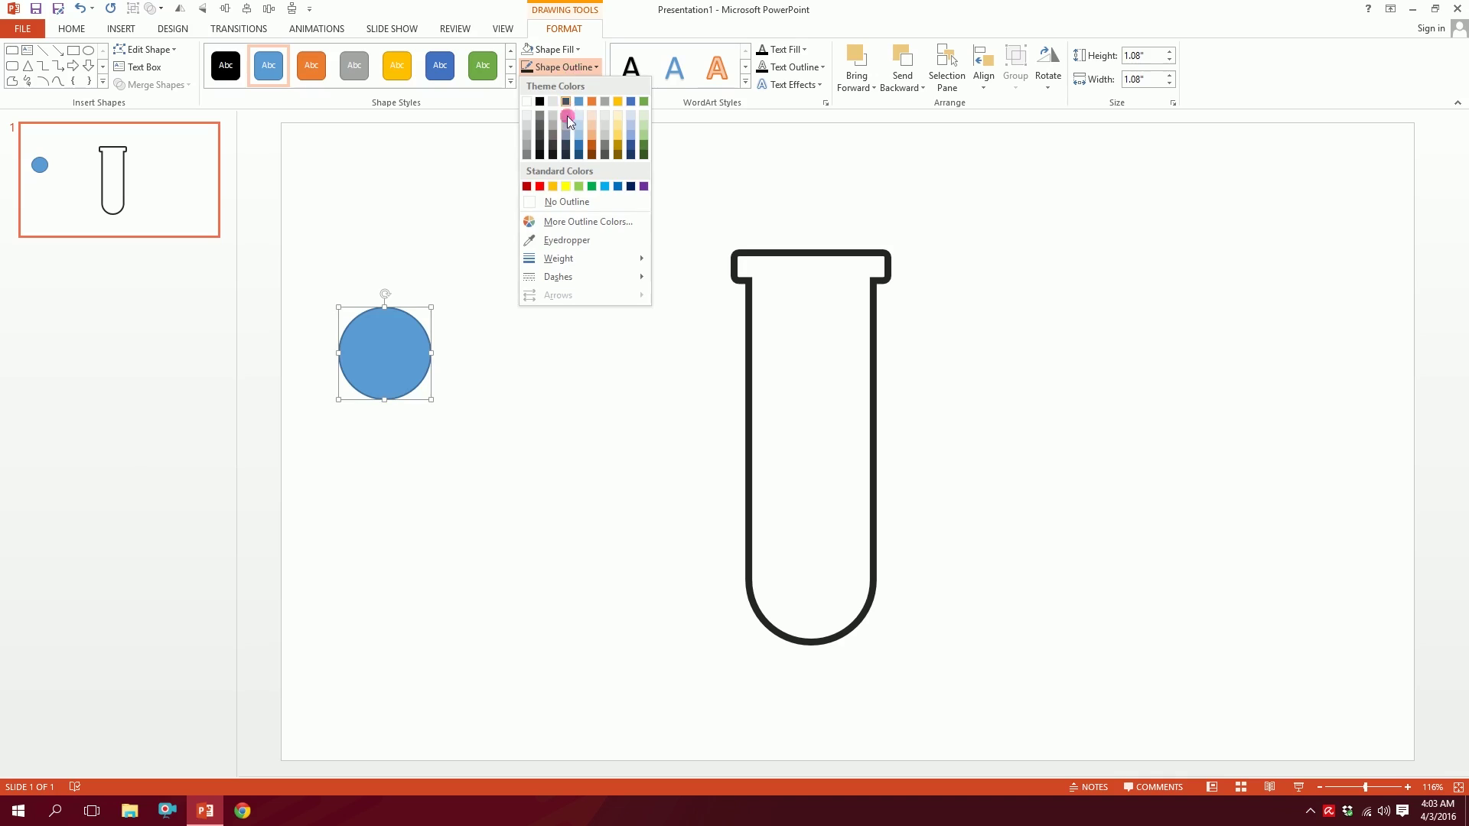
{"action": "left_click", "coordinate": [531, 200]}
{"action": "left_click", "coordinate": [561, 55]}
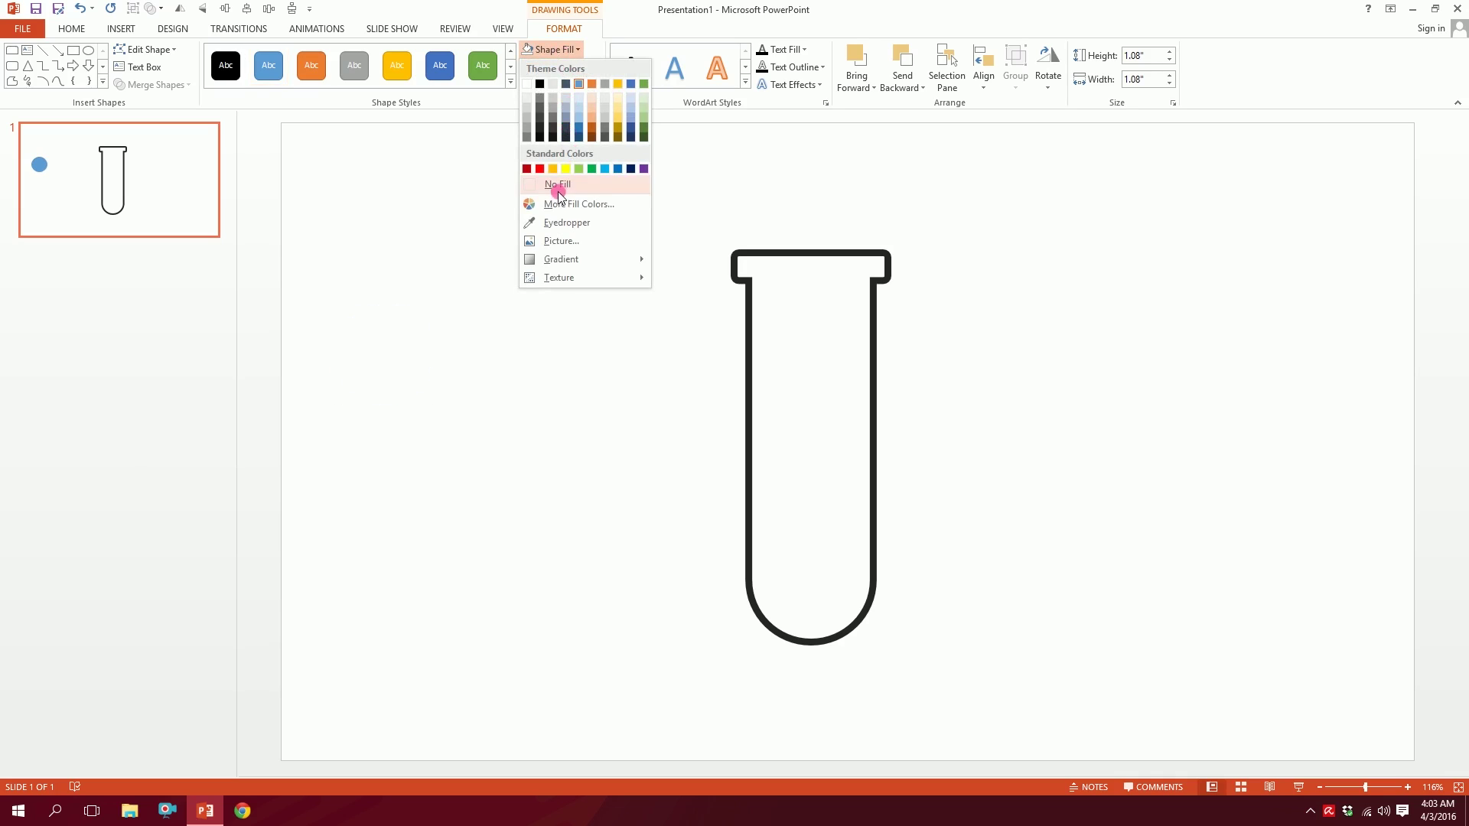
{"action": "left_click", "coordinate": [643, 170]}
Ctrl-drag a smaller copy of the purple circle up and to the right
{"action": "left_click", "coordinate": [485, 381]}
{"action": "left_click", "coordinate": [415, 359]}
{"action": "left_click_drag", "start_coordinate": [426, 365], "coordinate": [471, 395]}
{"action": "left_click_drag", "start_coordinate": [484, 343], "coordinate": [443, 372]}
{"action": "left_click_drag", "start_coordinate": [423, 423], "coordinate": [555, 330]}
Shrink the large left circle to 0.7" and select all the purple circles
{"action": "left_click", "coordinate": [392, 360]}
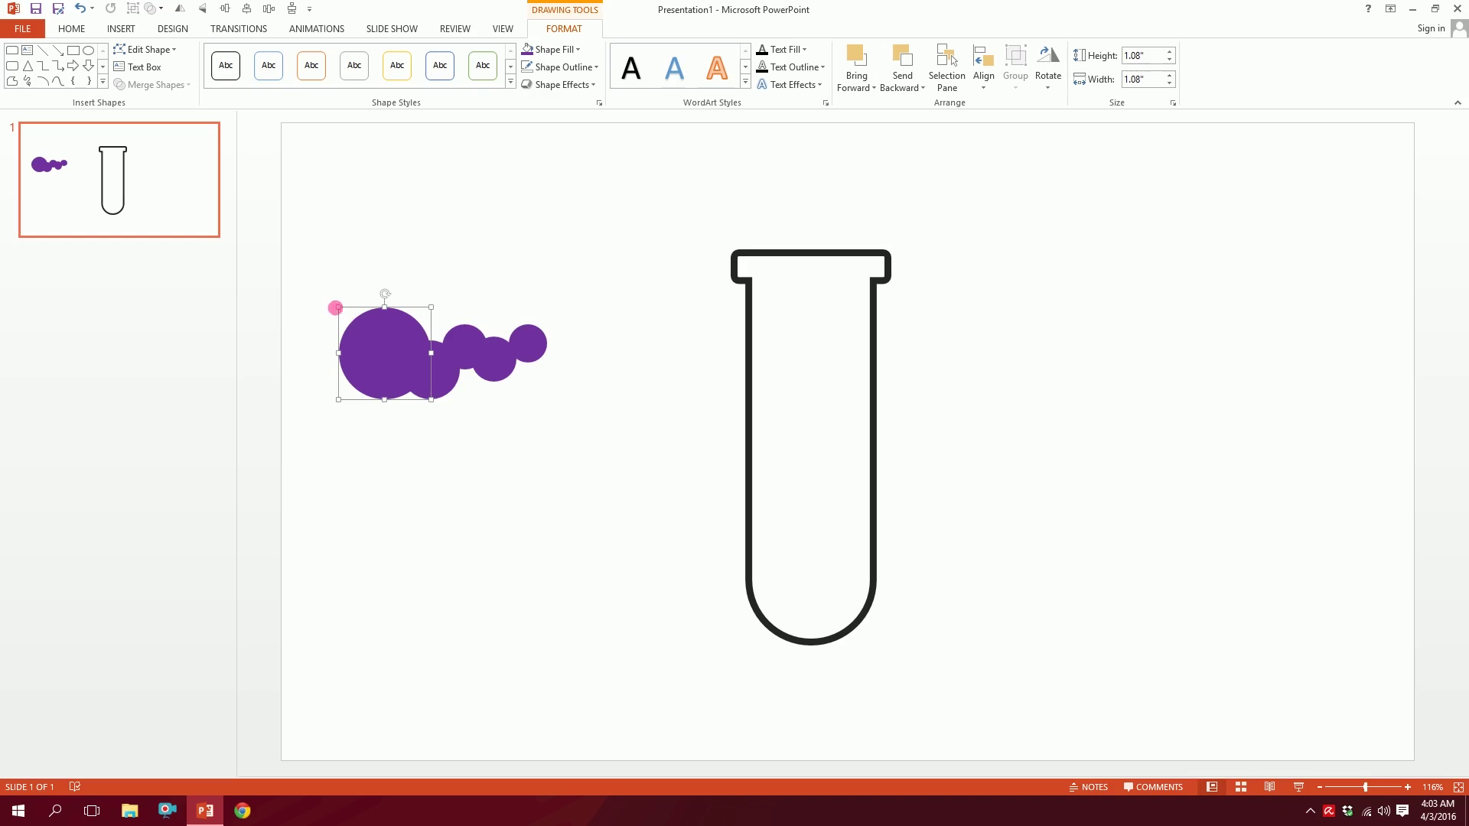
{"action": "left_click_drag", "start_coordinate": [342, 310], "coordinate": [653, 361]}
{"action": "left_click", "coordinate": [729, 367]}
{"action": "left_click", "coordinate": [430, 283]}
{"action": "left_click_drag", "start_coordinate": [430, 283], "coordinate": [621, 367]}
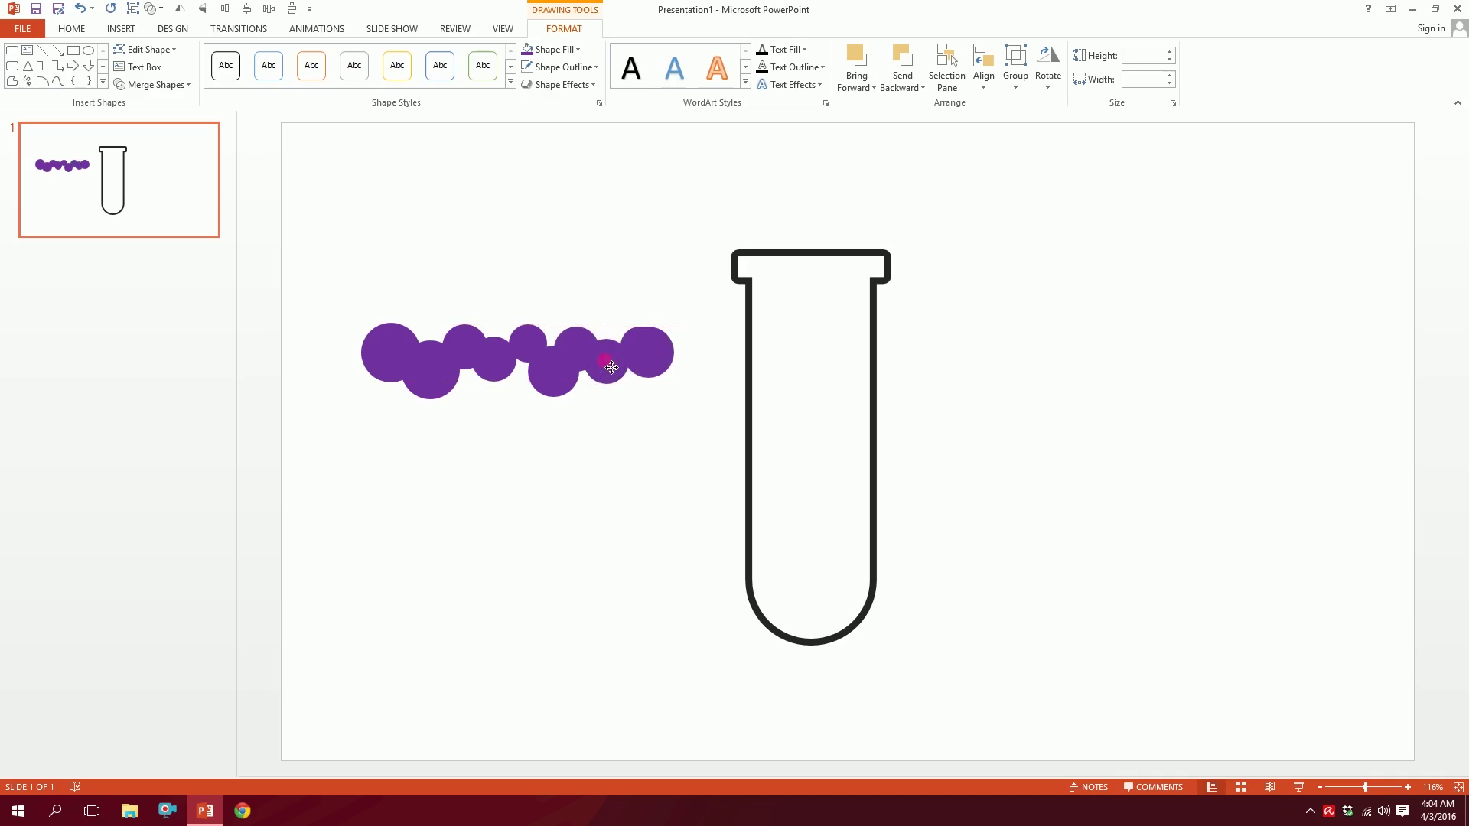
{"action": "left_click", "coordinate": [552, 386]}
{"action": "left_click_drag", "start_coordinate": [310, 266], "coordinate": [703, 423]}
Copy the circles rightward past the tube and paste an extra circle into the row
{"action": "left_click_drag", "start_coordinate": [666, 375], "coordinate": [965, 398]}
{"action": "left_click", "coordinate": [966, 406]}
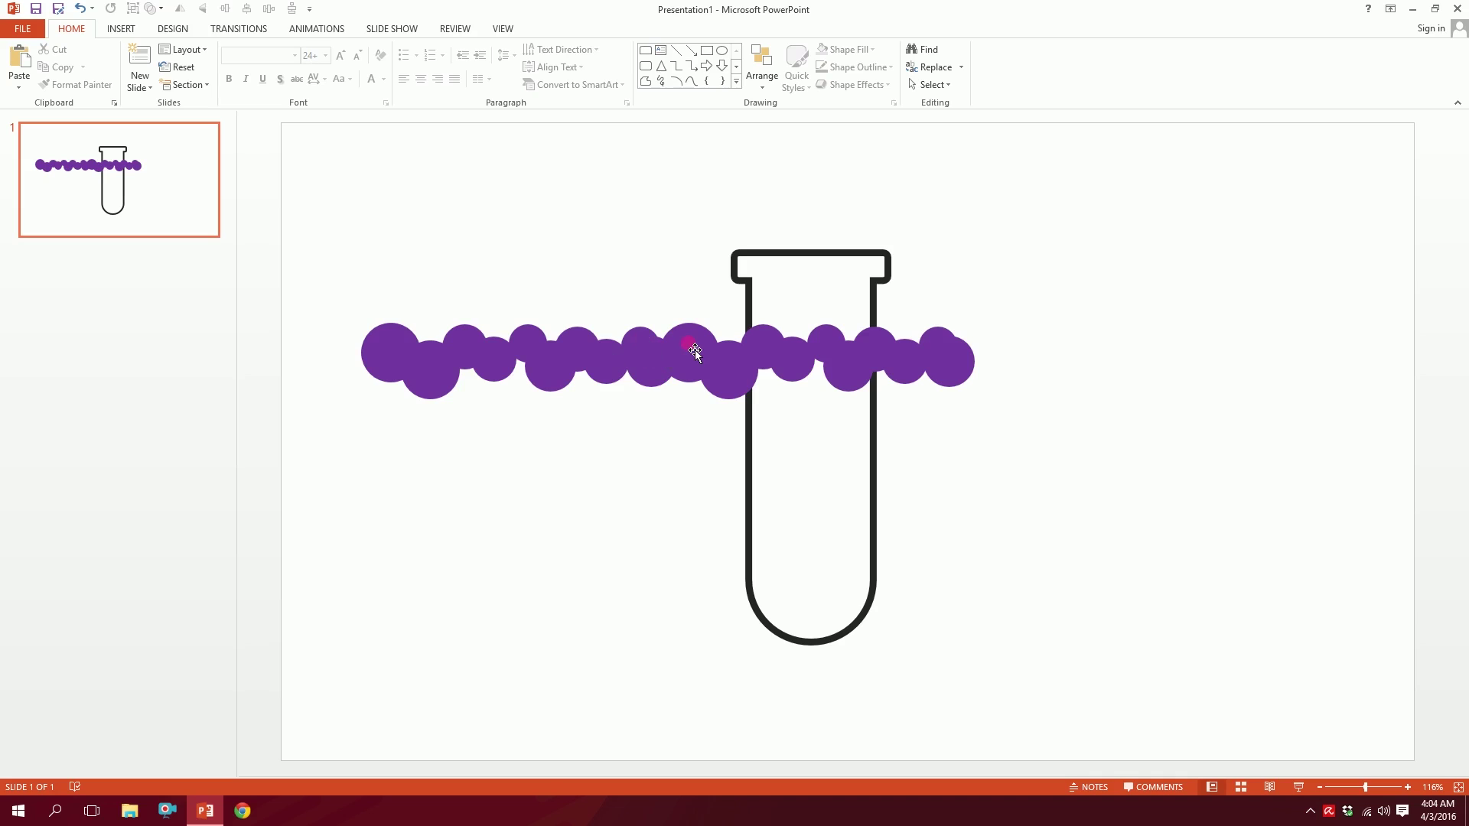
{"action": "left_click_drag", "start_coordinate": [694, 354], "coordinate": [450, 350]}
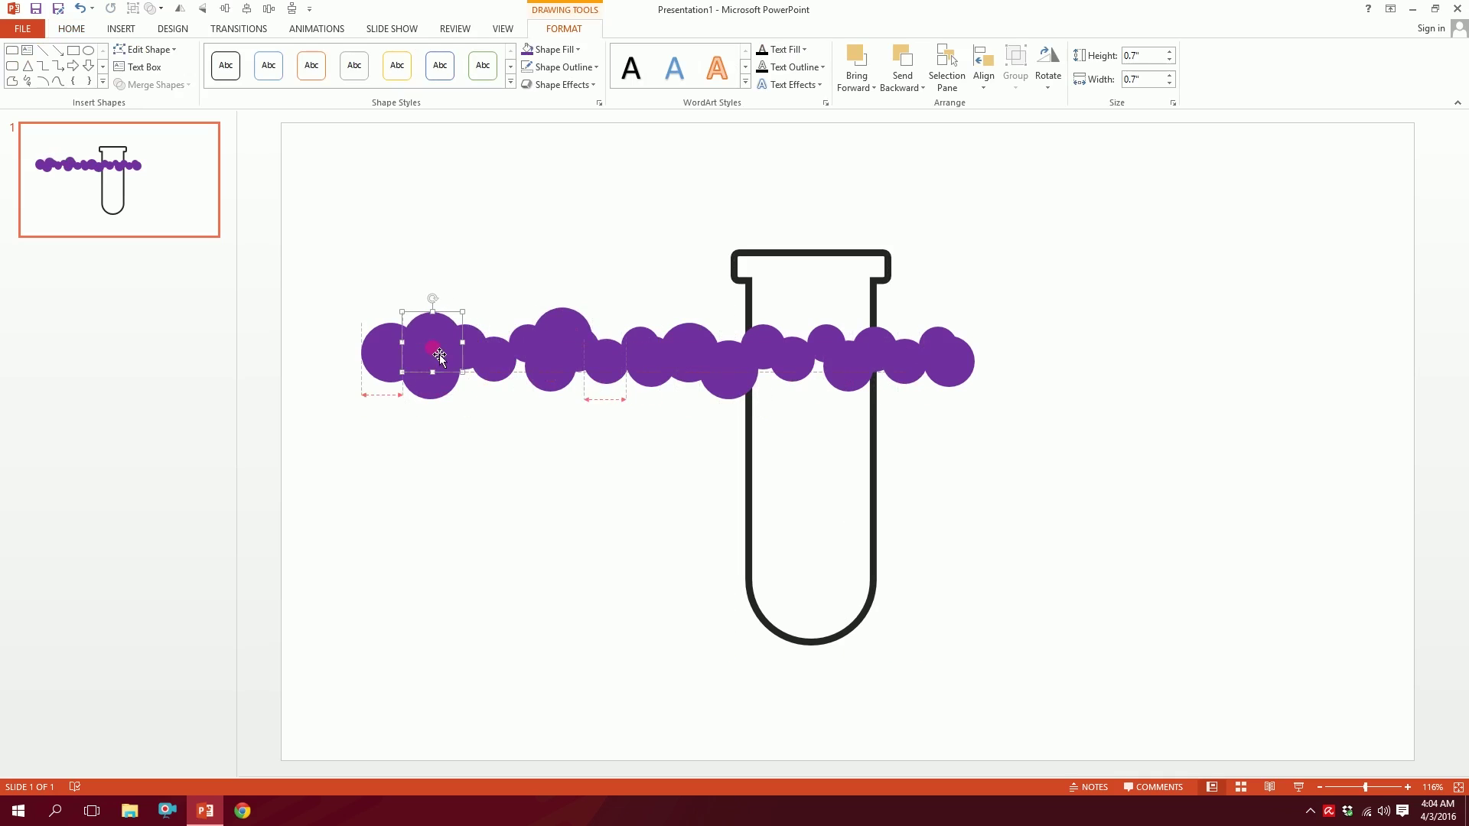
{"action": "key", "text": "ctrl+v"}
{"action": "left_click_drag", "start_coordinate": [323, 357], "coordinate": [821, 346]}
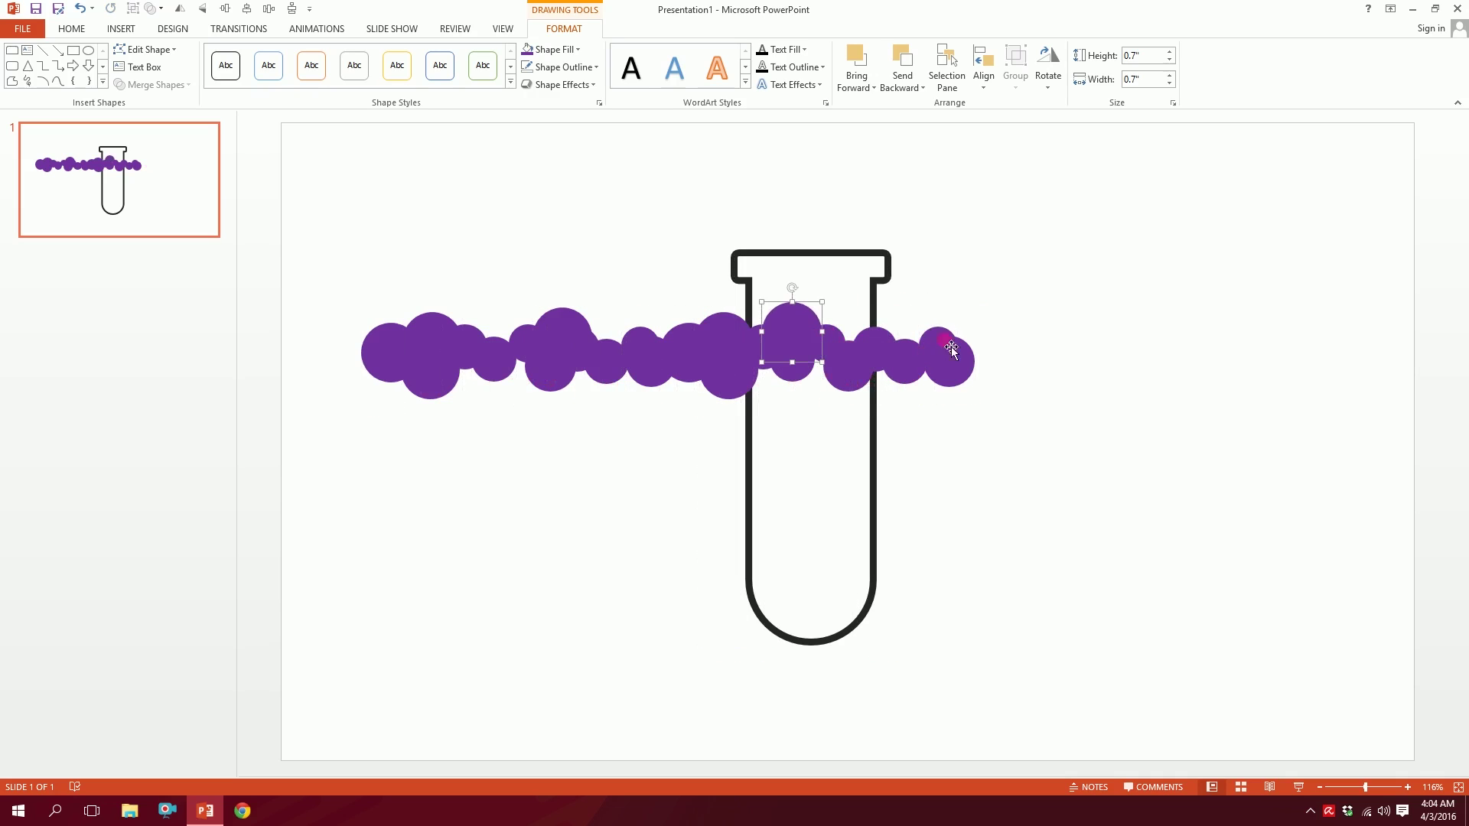
{"action": "left_click_drag", "start_coordinate": [1094, 290], "coordinate": [502, 414]}
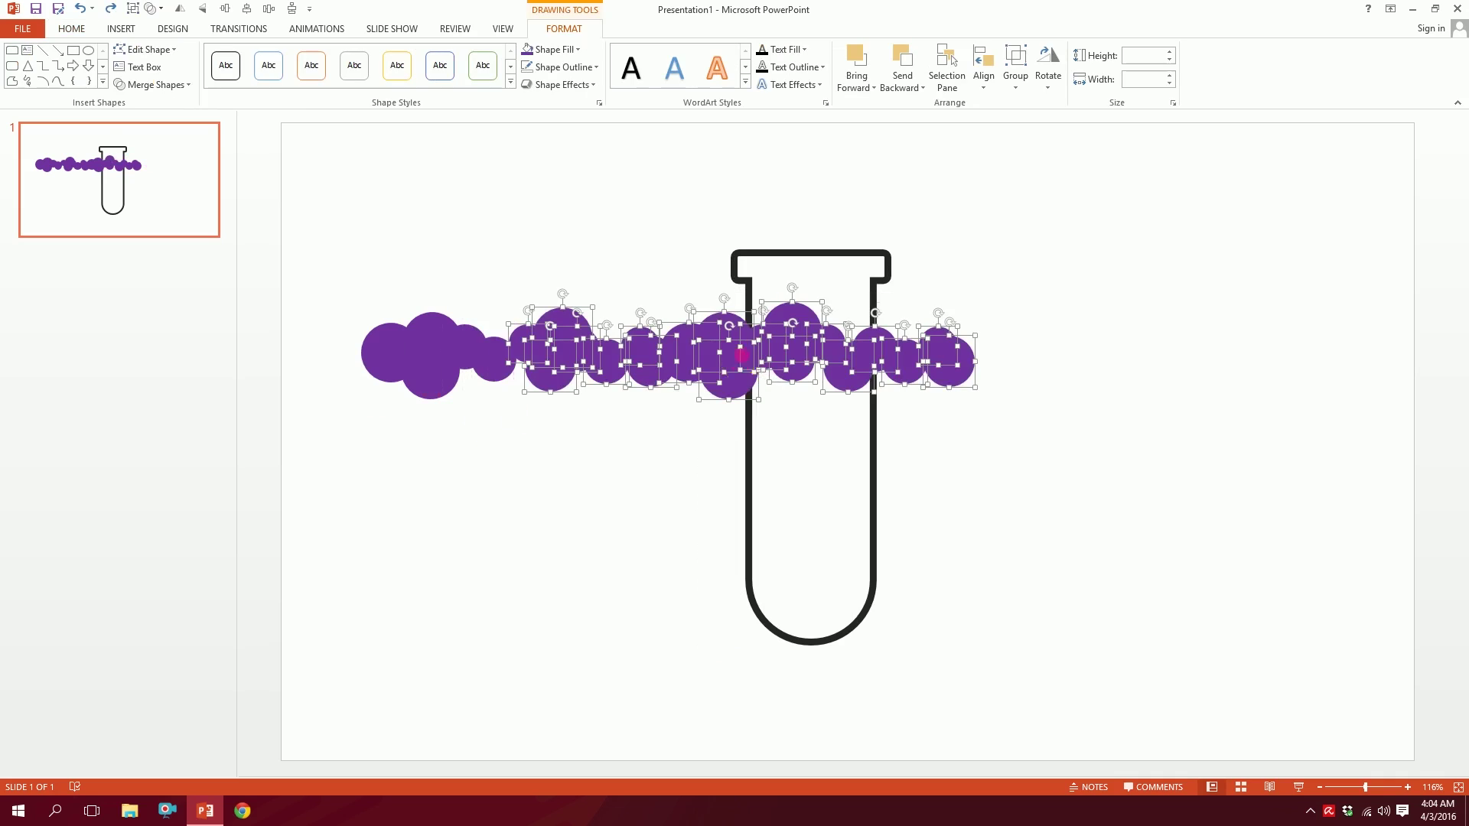
Duplicate the circle row upward and shrink the copy into tiny 0.13" dots
{"action": "left_click_drag", "start_coordinate": [741, 355], "coordinate": [741, 223]}
{"action": "left_click_drag", "start_coordinate": [973, 203], "coordinate": [930, 226]}
{"action": "left_click_drag", "start_coordinate": [825, 262], "coordinate": [730, 307]}
Spread individual dots above the bubbles and across the tube's mouth
{"action": "left_click", "coordinate": [355, 257]}
{"action": "left_click_drag", "start_coordinate": [420, 272], "coordinate": [400, 286]}
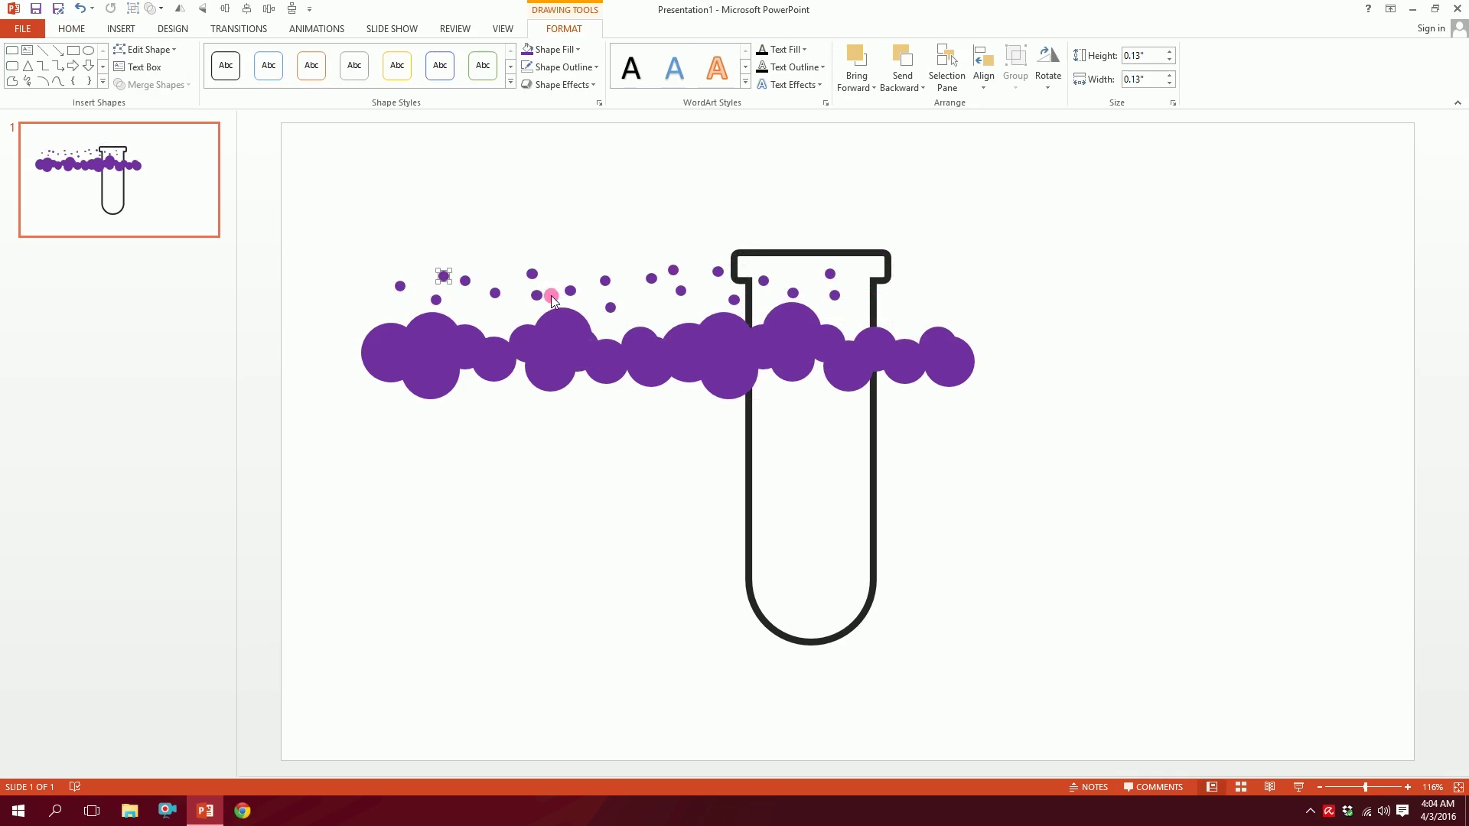
{"action": "left_click_drag", "start_coordinate": [865, 287], "coordinate": [977, 299]}
{"action": "left_click_drag", "start_coordinate": [800, 302], "coordinate": [869, 310]}
{"action": "left_click_drag", "start_coordinate": [770, 288], "coordinate": [791, 298]}
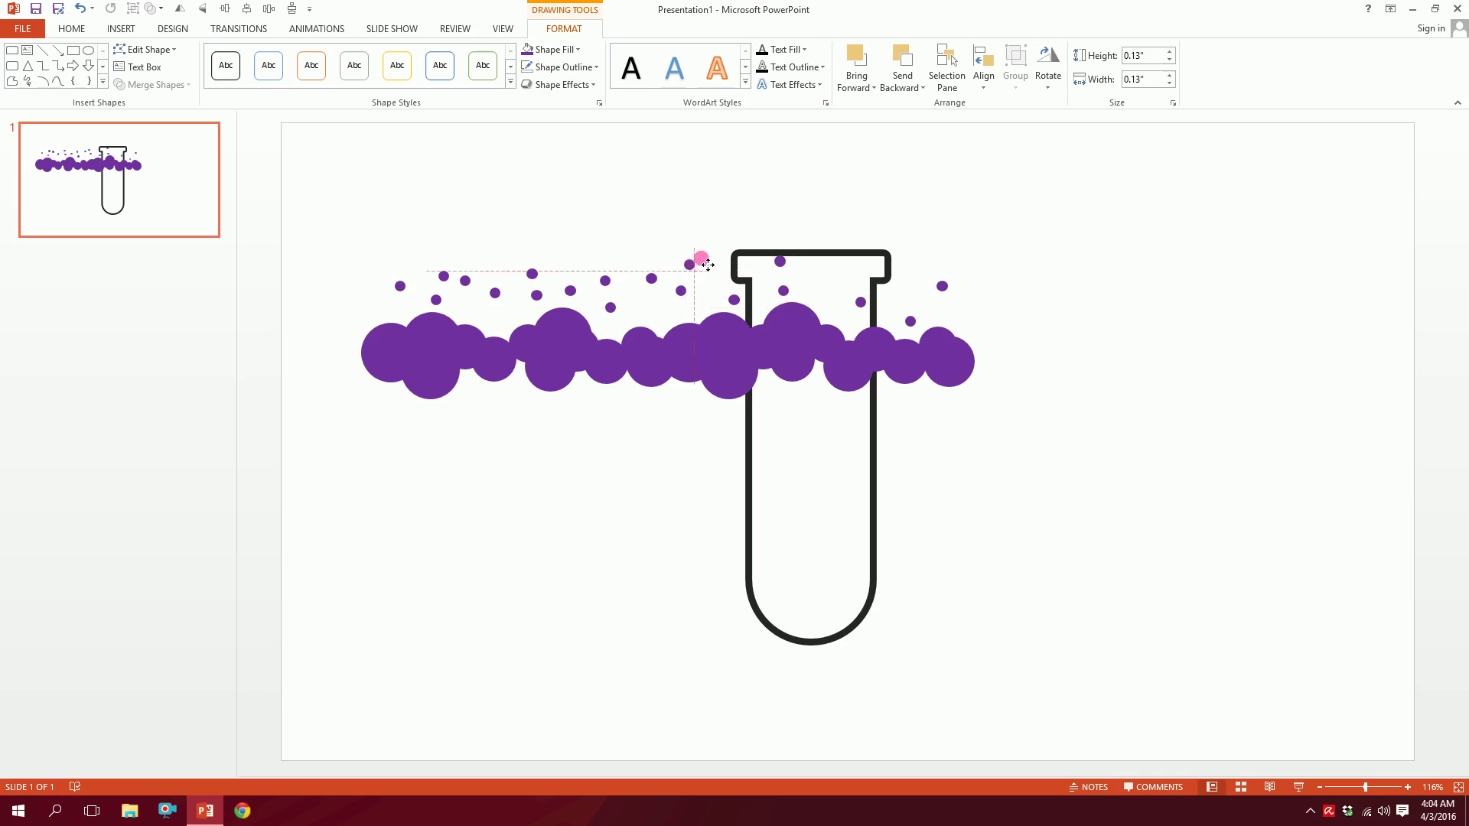
{"action": "left_click_drag", "start_coordinate": [541, 286], "coordinate": [481, 273]}
Draw a purple-filled rectangle beneath the bubble row
{"action": "left_click", "coordinate": [516, 230]}
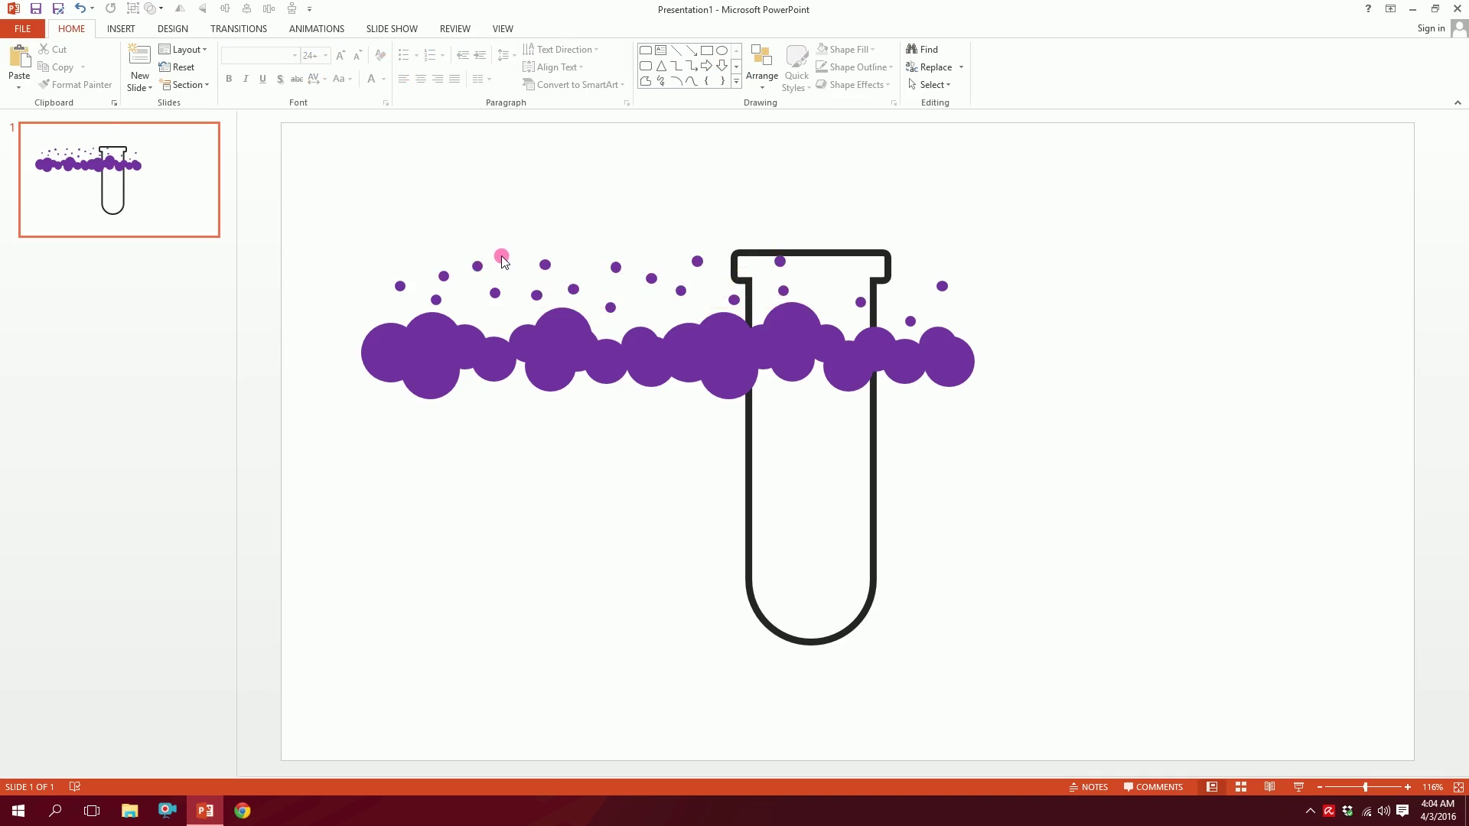
{"action": "left_click", "coordinate": [121, 28]}
{"action": "left_click", "coordinate": [257, 86]}
{"action": "left_click", "coordinate": [257, 195]}
{"action": "mouse_move", "coordinate": [362, 351]}
{"action": "left_mouse_down"}
{"action": "mouse_move", "coordinate": [691, 406]}
{"action": "mouse_move", "coordinate": [960, 493]}
{"action": "mouse_move", "coordinate": [987, 539]}
{"action": "mouse_move", "coordinate": [975, 561]}
{"action": "left_mouse_up"}
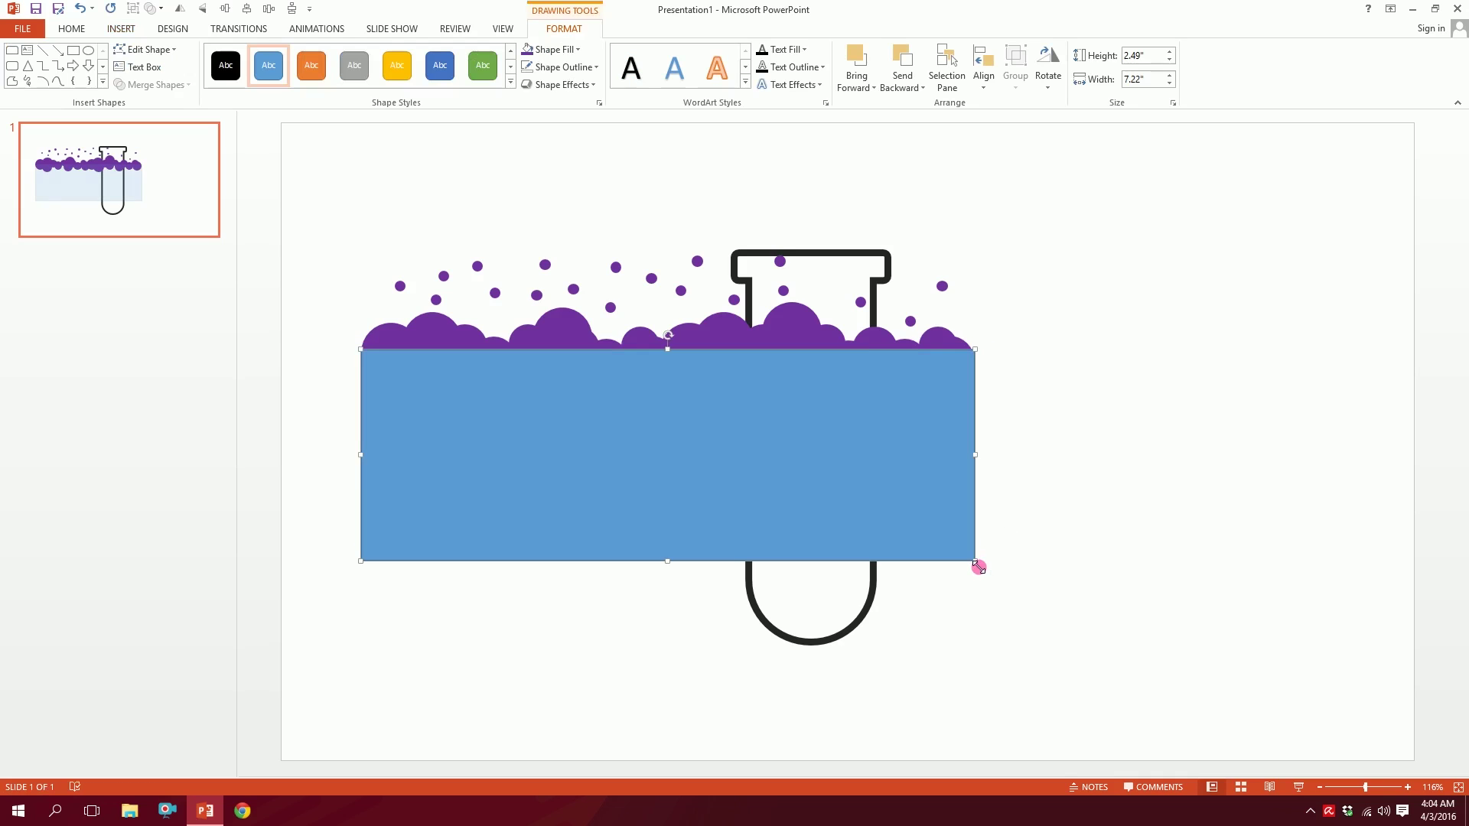
{"action": "left_click", "coordinate": [531, 50]}
Enlarge and reposition the rightmost small bubble at the row's edge
{"action": "left_click", "coordinate": [1136, 312]}
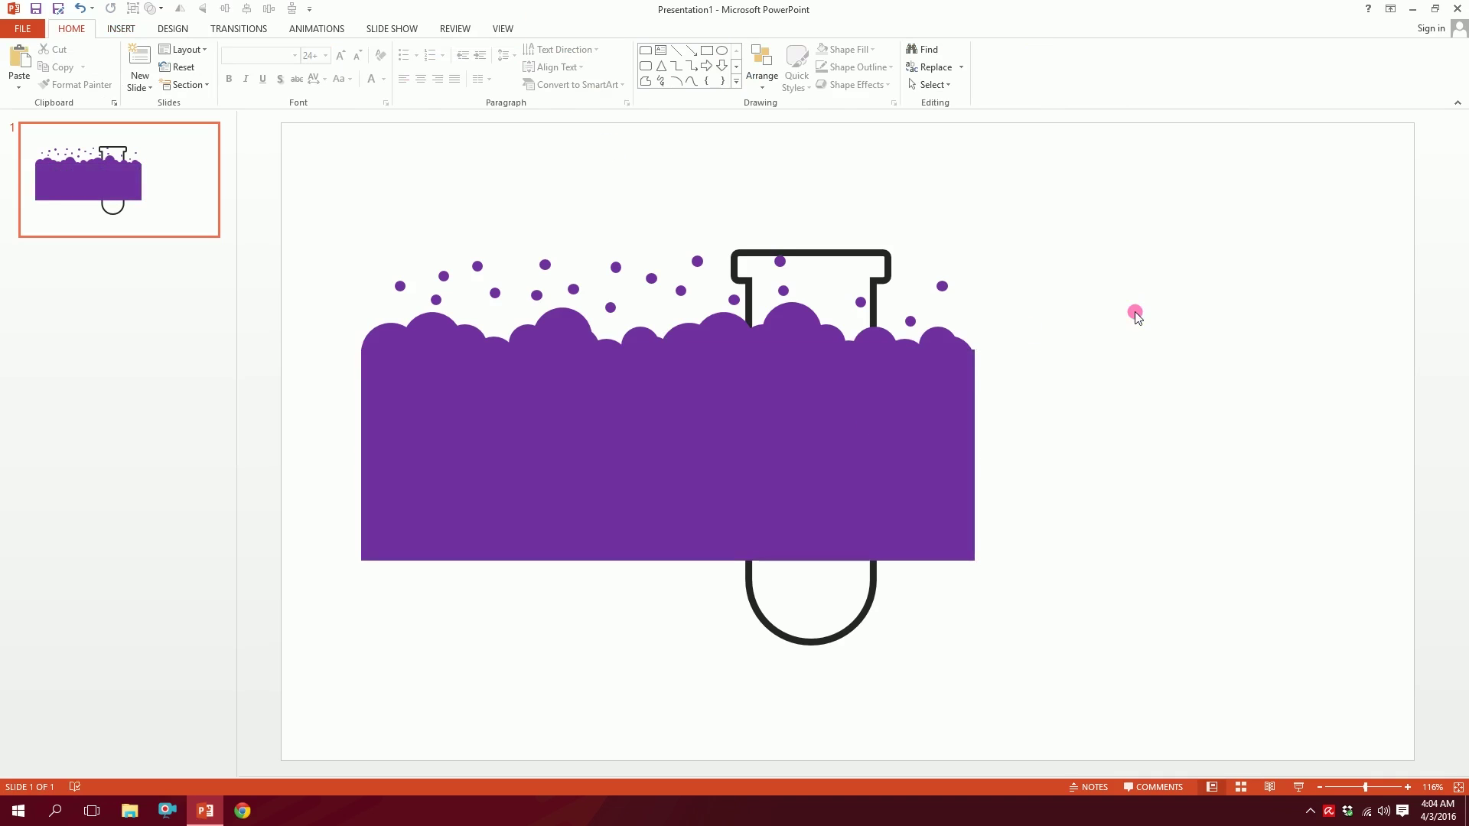
{"action": "left_click", "coordinate": [958, 346]}
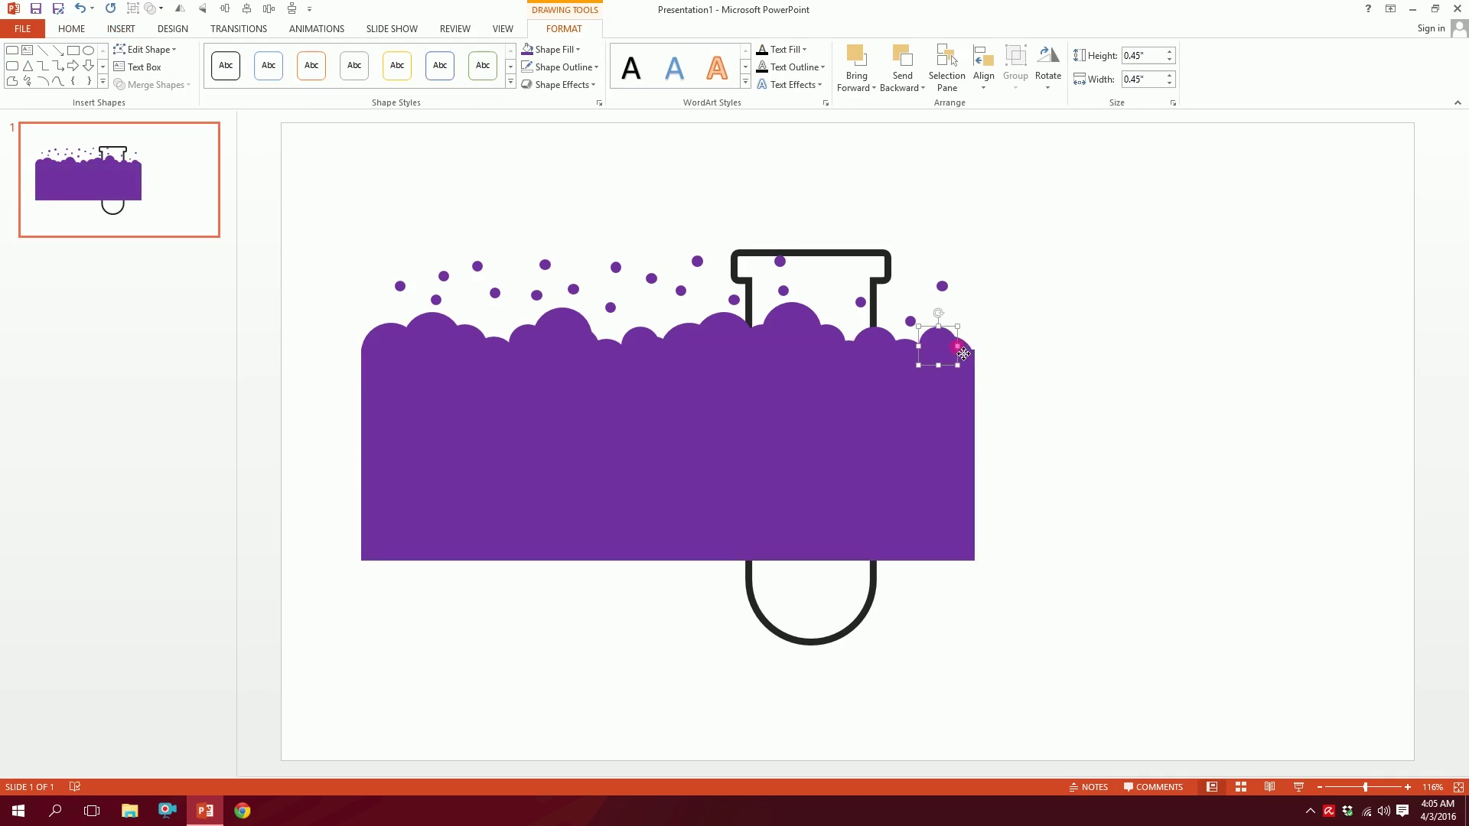
{"action": "left_click_drag", "start_coordinate": [967, 352], "coordinate": [973, 345]}
{"action": "left_click", "coordinate": [1091, 469]}
Union all bubbles, dots and the rectangle into one liquid shape and move it left
{"action": "mouse_move", "coordinate": [1189, 170]}
{"action": "left_mouse_down"}
{"action": "mouse_move", "coordinate": [984, 416]}
{"action": "mouse_move", "coordinate": [345, 629]}
{"action": "mouse_move", "coordinate": [292, 580]}
{"action": "left_mouse_up"}
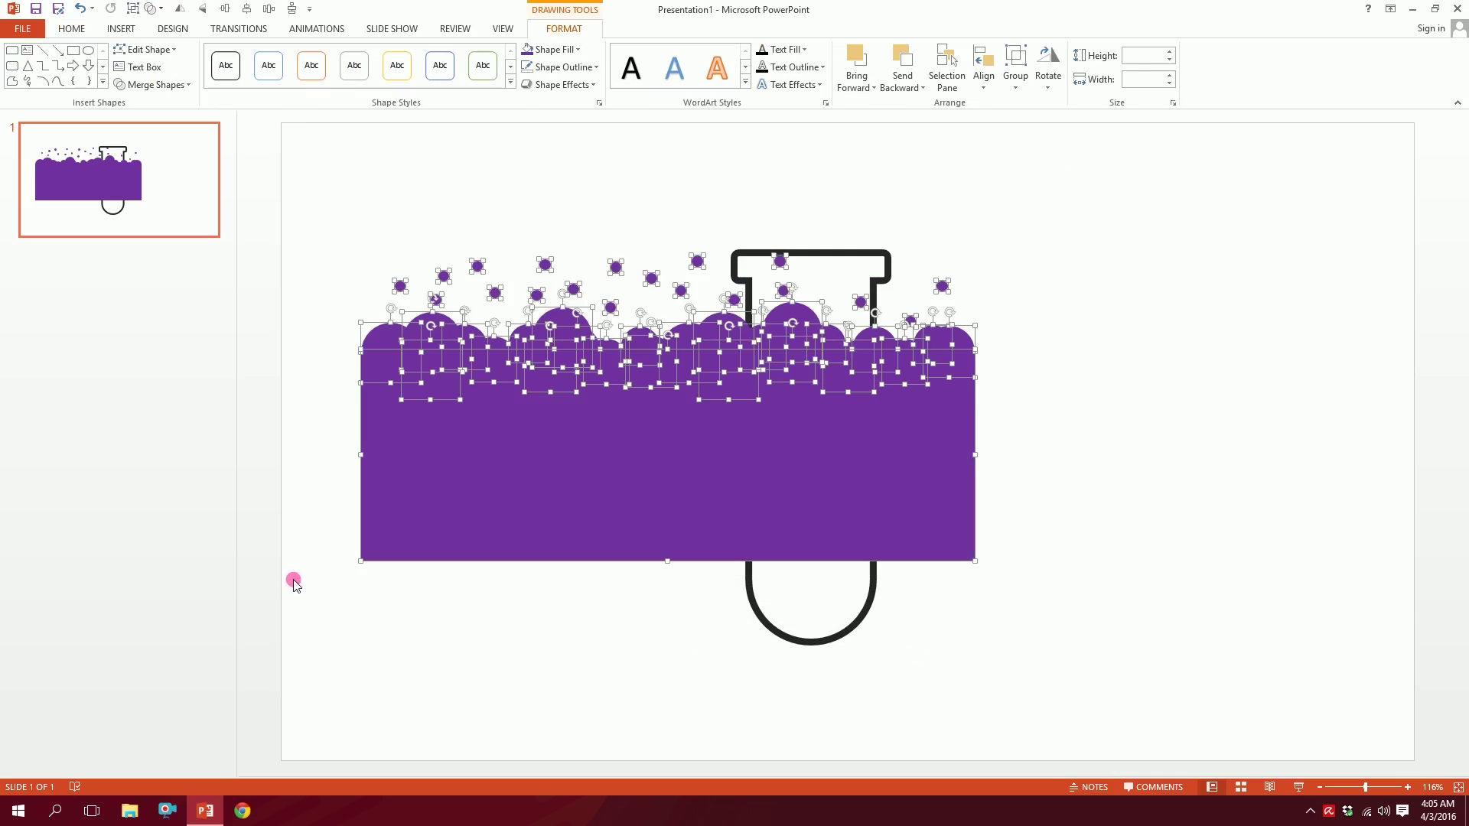
{"action": "left_click", "coordinate": [133, 90]}
{"action": "left_click", "coordinate": [126, 102]}
{"action": "left_click_drag", "start_coordinate": [392, 425], "coordinate": [673, 389]}
{"action": "left_click_drag", "start_coordinate": [844, 499], "coordinate": [685, 387]}
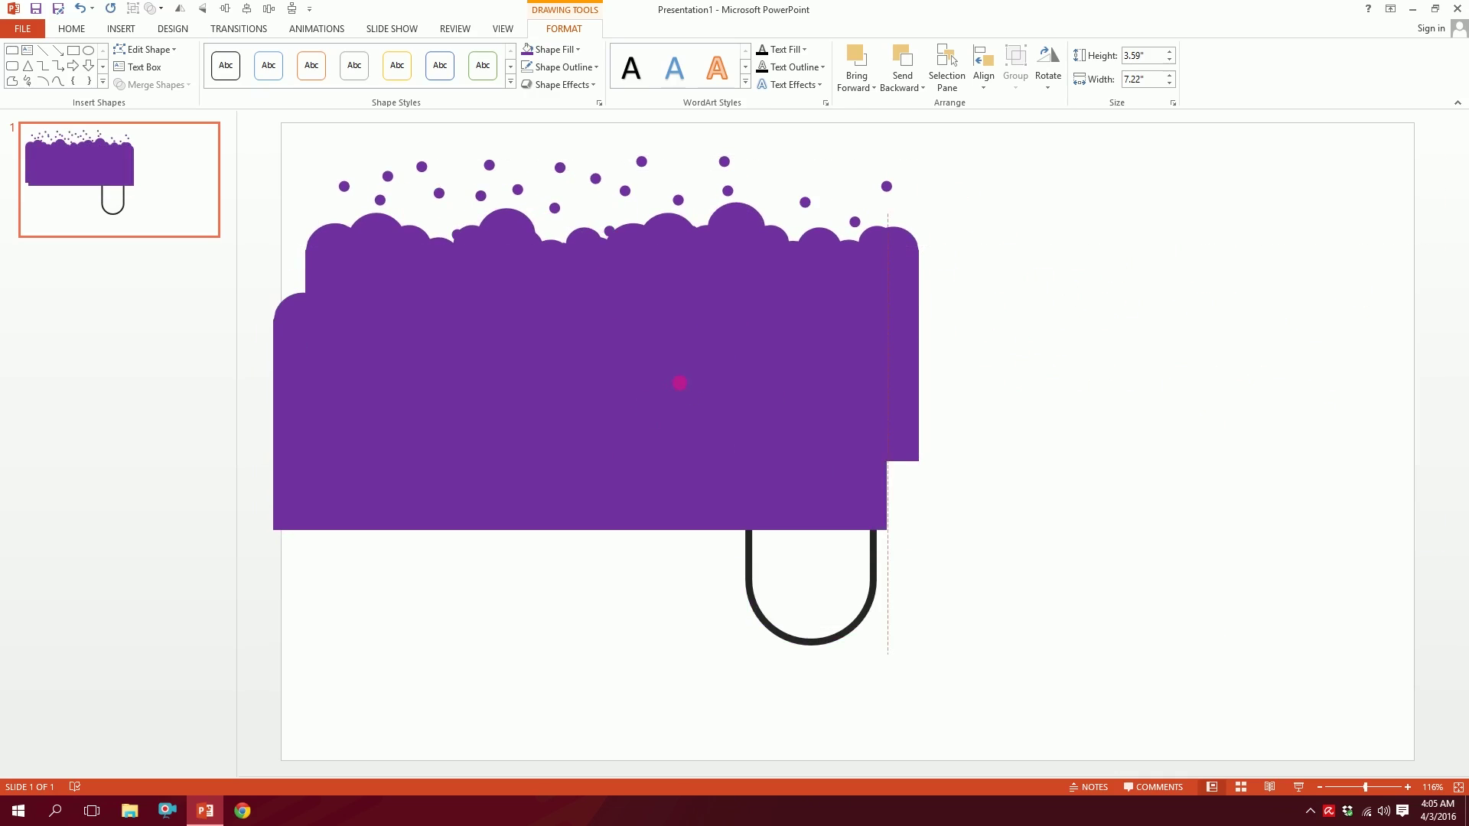
Darken the first two liquid copies with progressively deeper custom purple fills
{"action": "left_click", "coordinate": [549, 49]}
{"action": "left_click", "coordinate": [537, 203]}
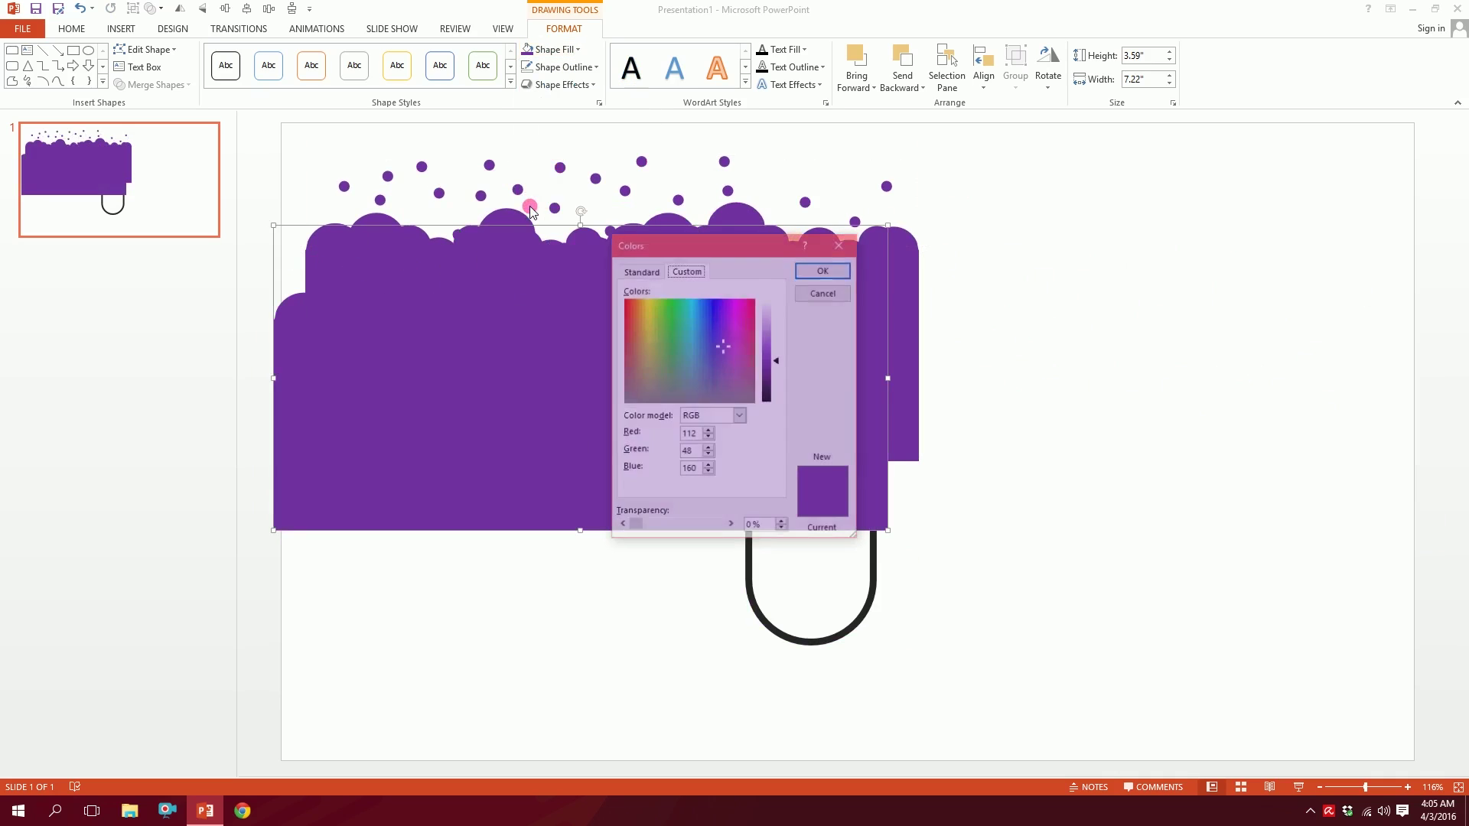
{"action": "left_click_drag", "start_coordinate": [781, 361], "coordinate": [837, 384]}
{"action": "left_click", "coordinate": [824, 270]}
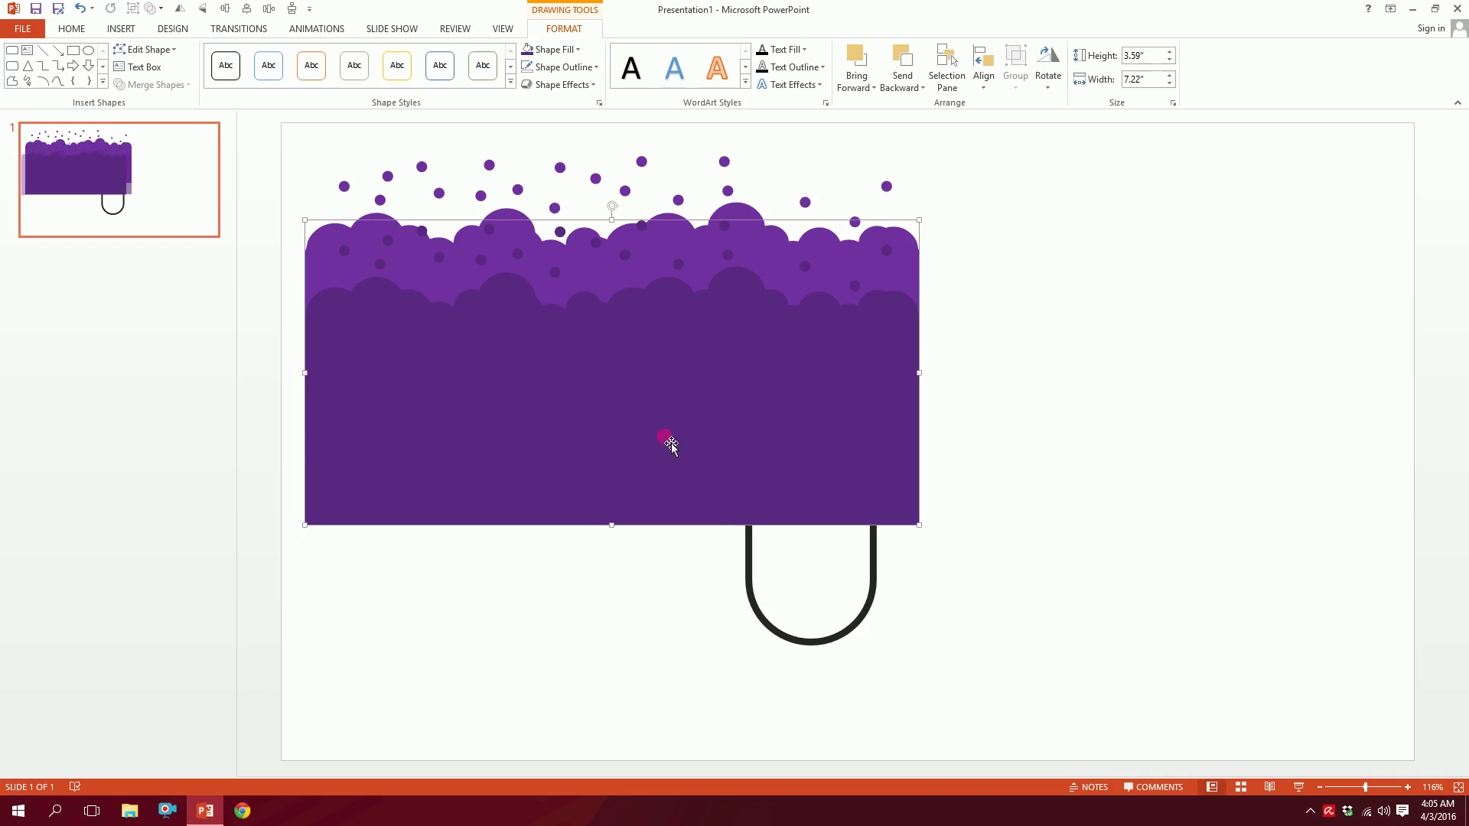
{"action": "left_click_drag", "start_coordinate": [676, 453], "coordinate": [677, 516]}
{"action": "left_click", "coordinate": [551, 49]}
{"action": "left_click", "coordinate": [574, 237]}
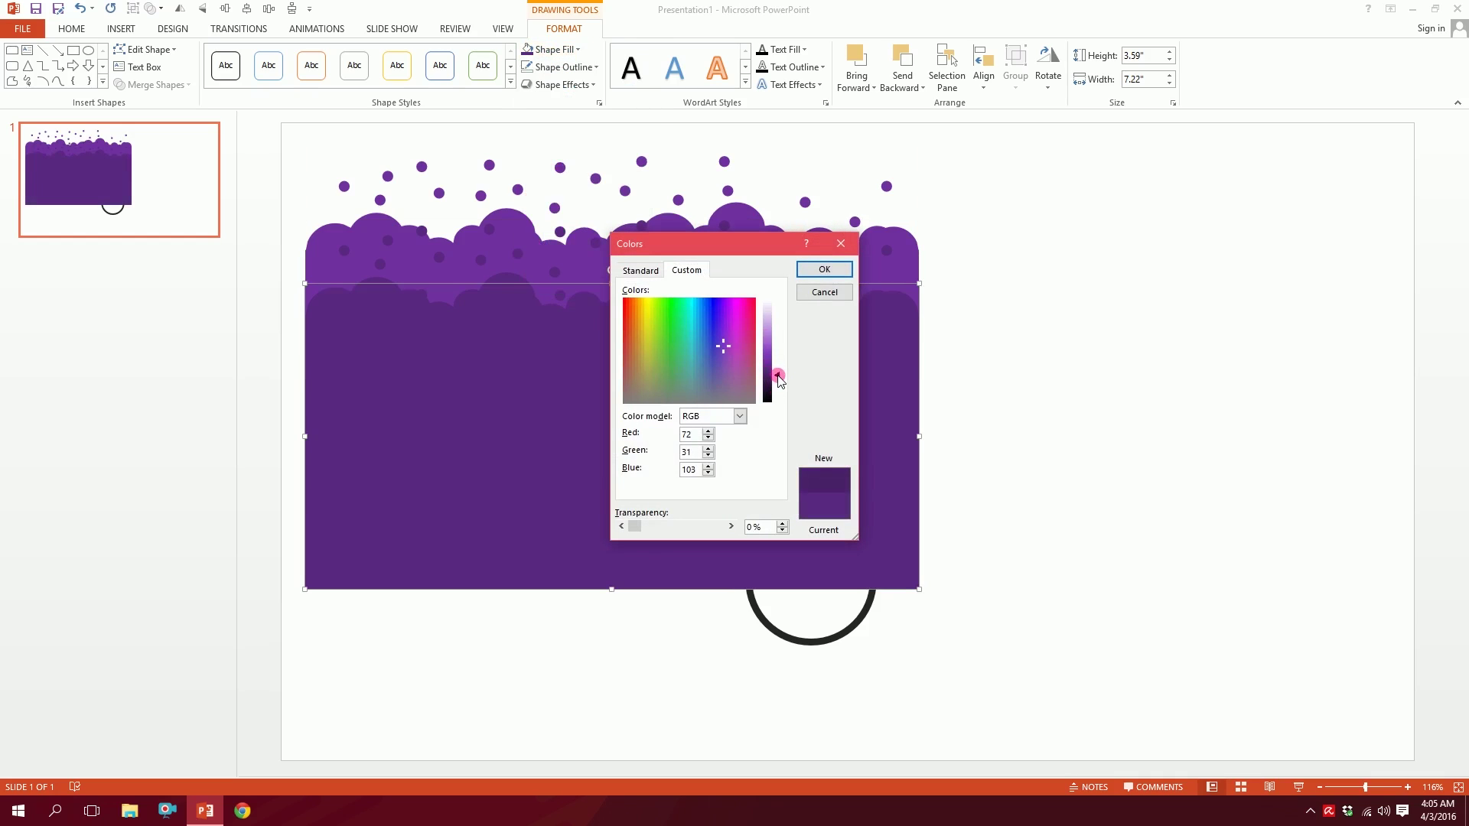
{"action": "left_click", "coordinate": [842, 271]}
Stack two more copies lower down, each filled a darker purple than the last
{"action": "left_click_drag", "start_coordinate": [842, 319], "coordinate": [770, 389]}
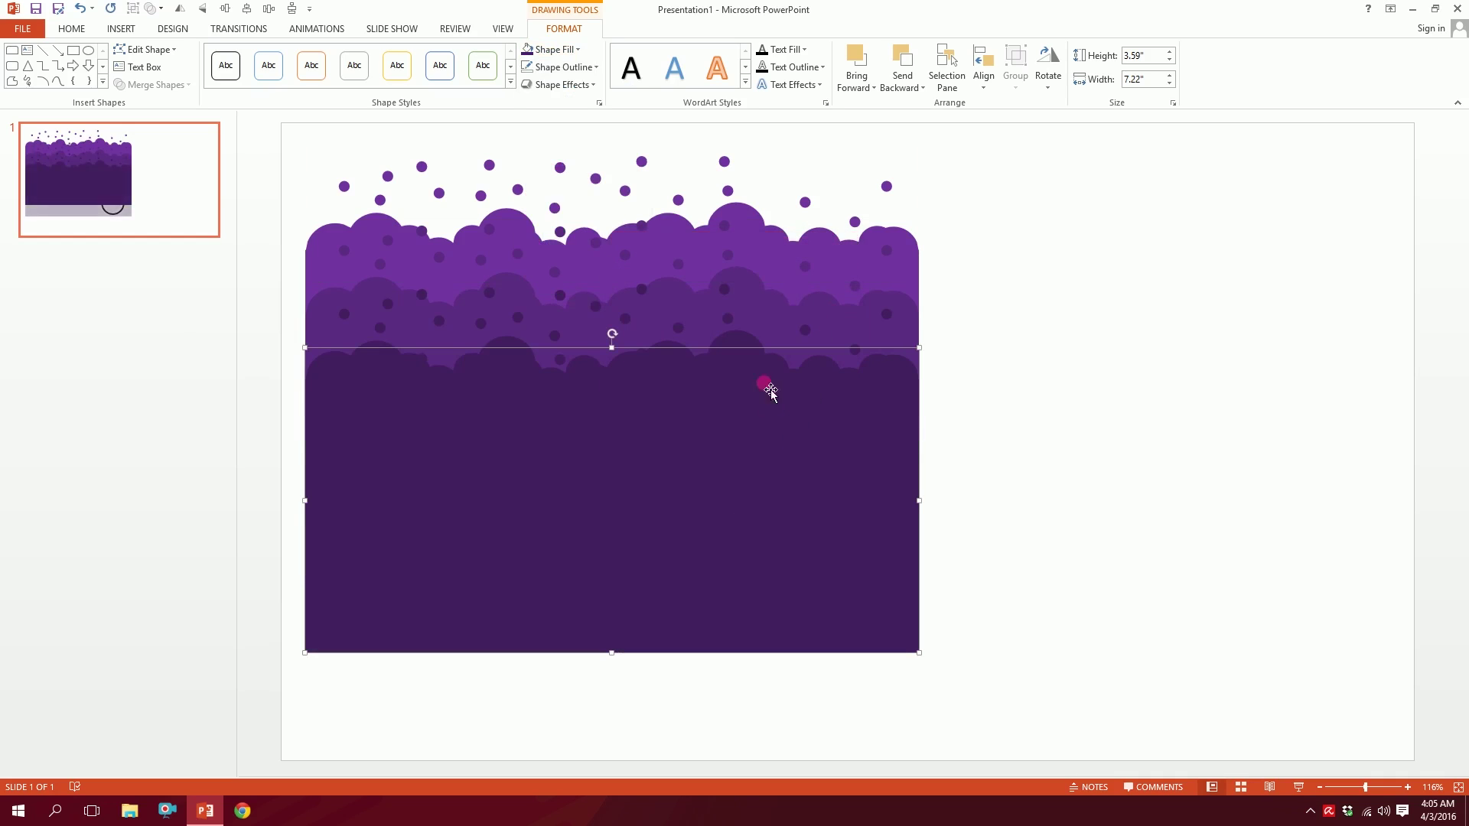
{"action": "left_click", "coordinate": [551, 49]}
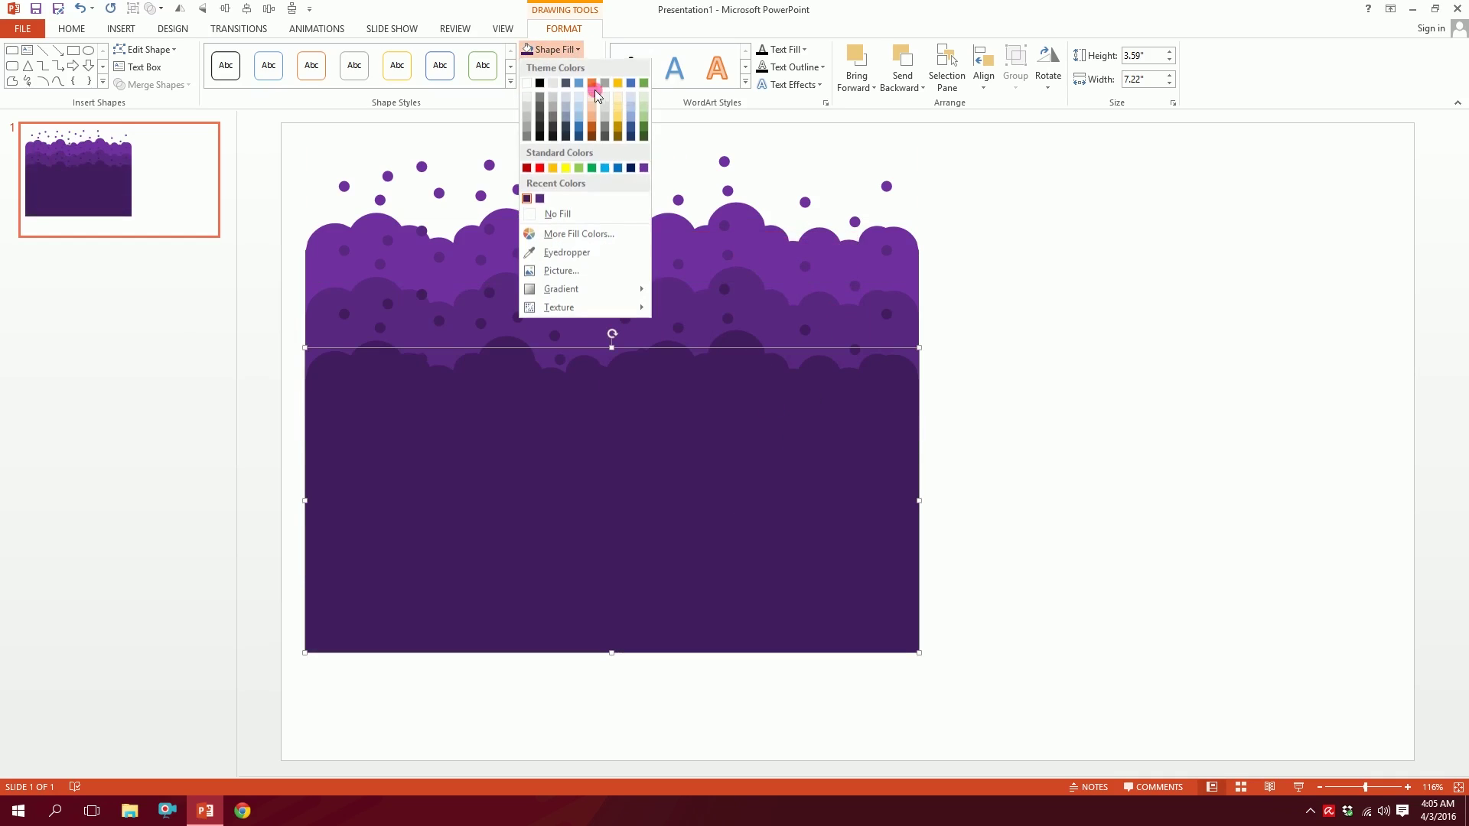
{"action": "left_click", "coordinate": [609, 235]}
{"action": "left_click_drag", "start_coordinate": [779, 377], "coordinate": [780, 385]}
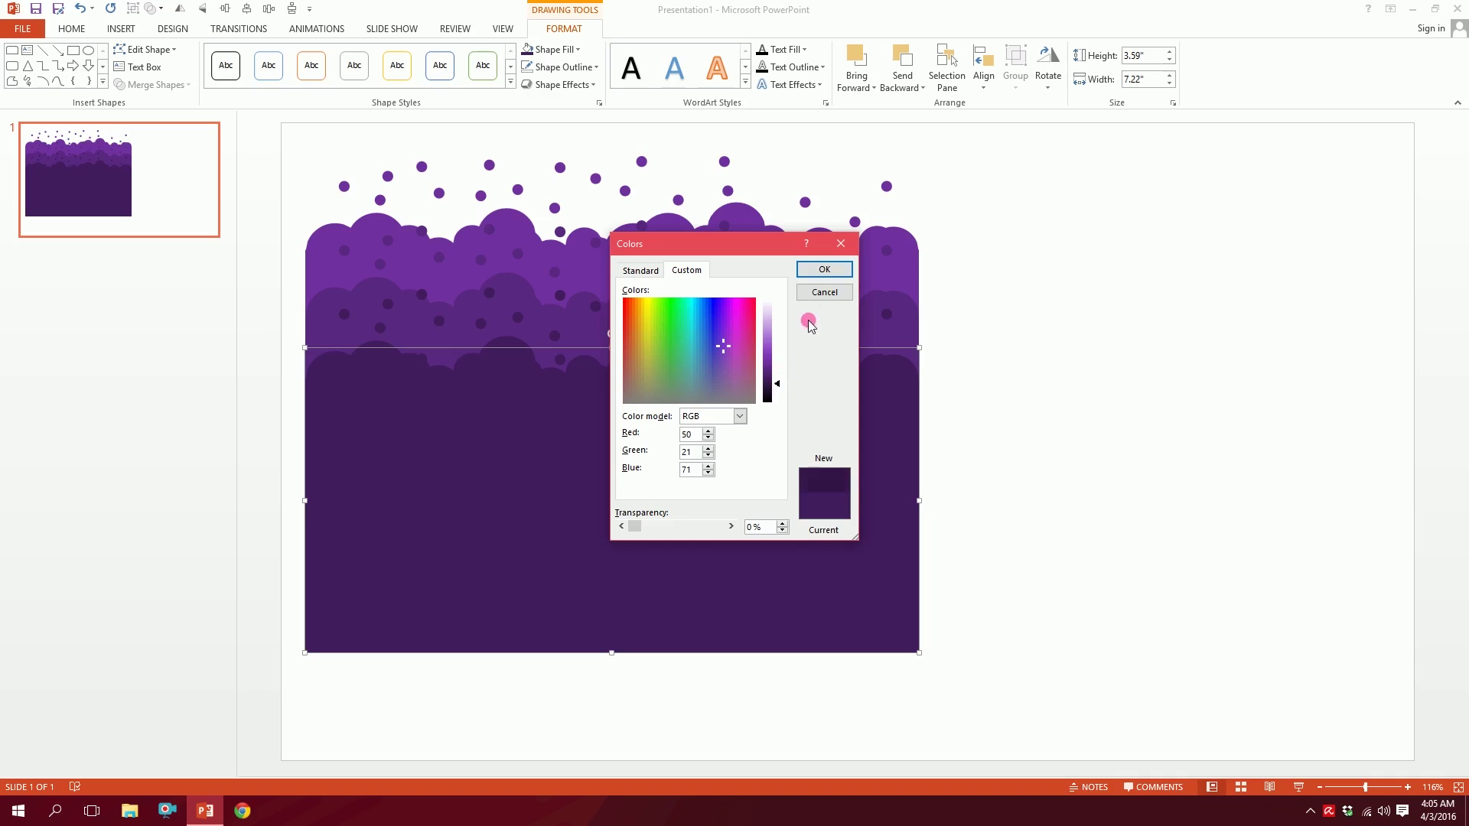
{"action": "left_click", "coordinate": [824, 269]}
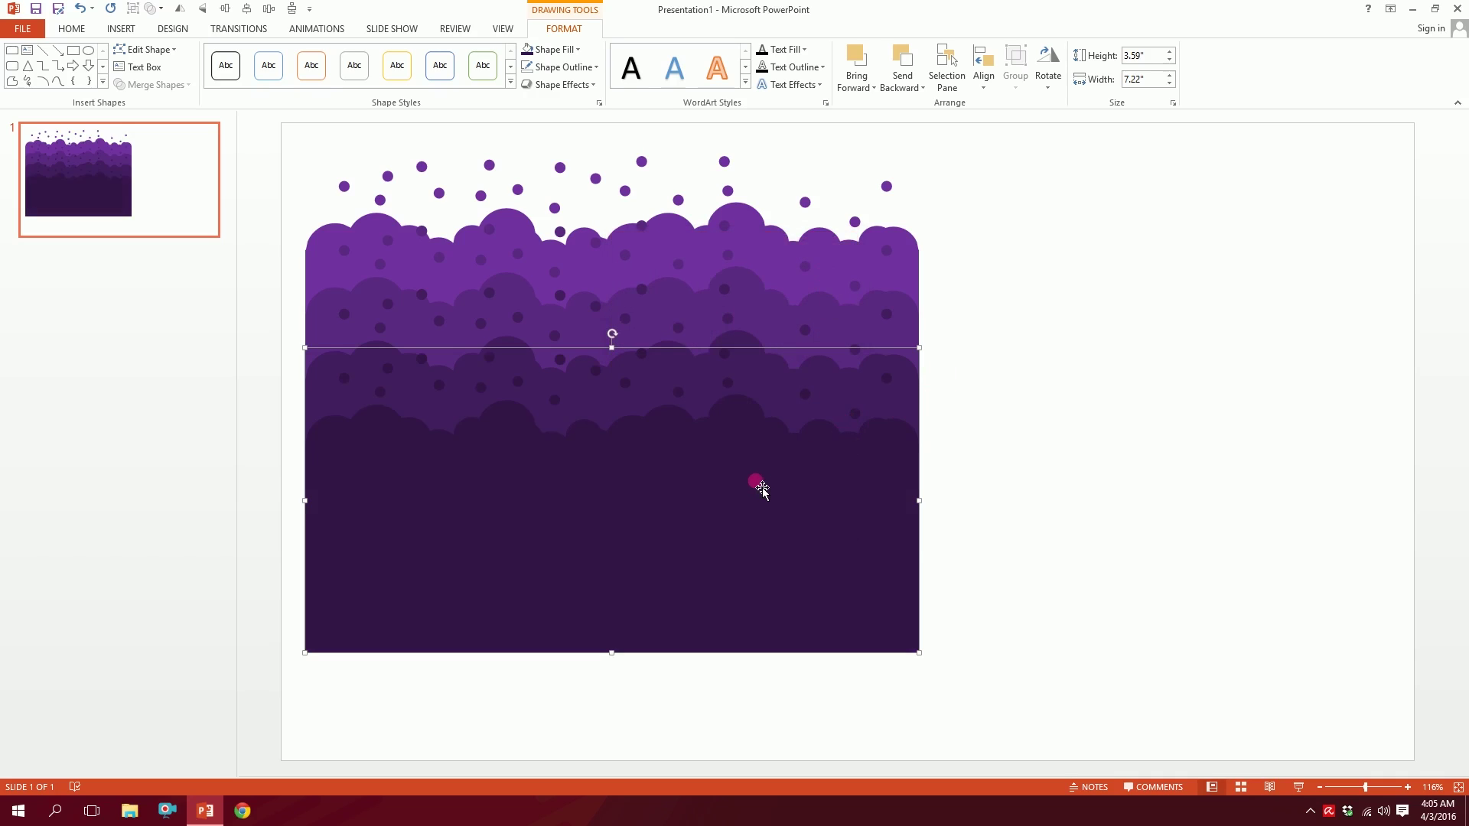
{"action": "left_click_drag", "start_coordinate": [754, 478], "coordinate": [754, 542]}
{"action": "left_click", "coordinate": [578, 48]}
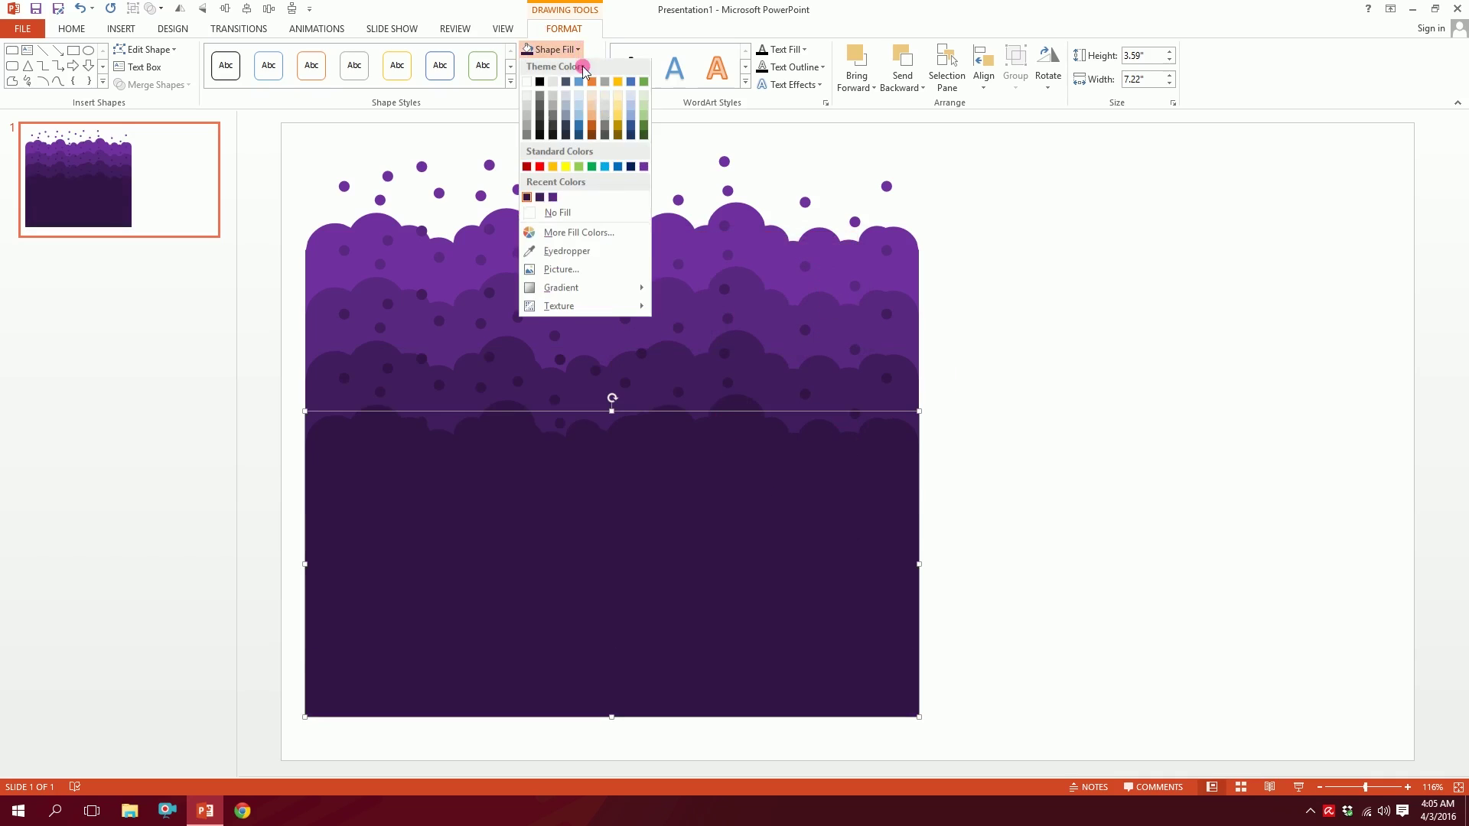
{"action": "left_click", "coordinate": [586, 235]}
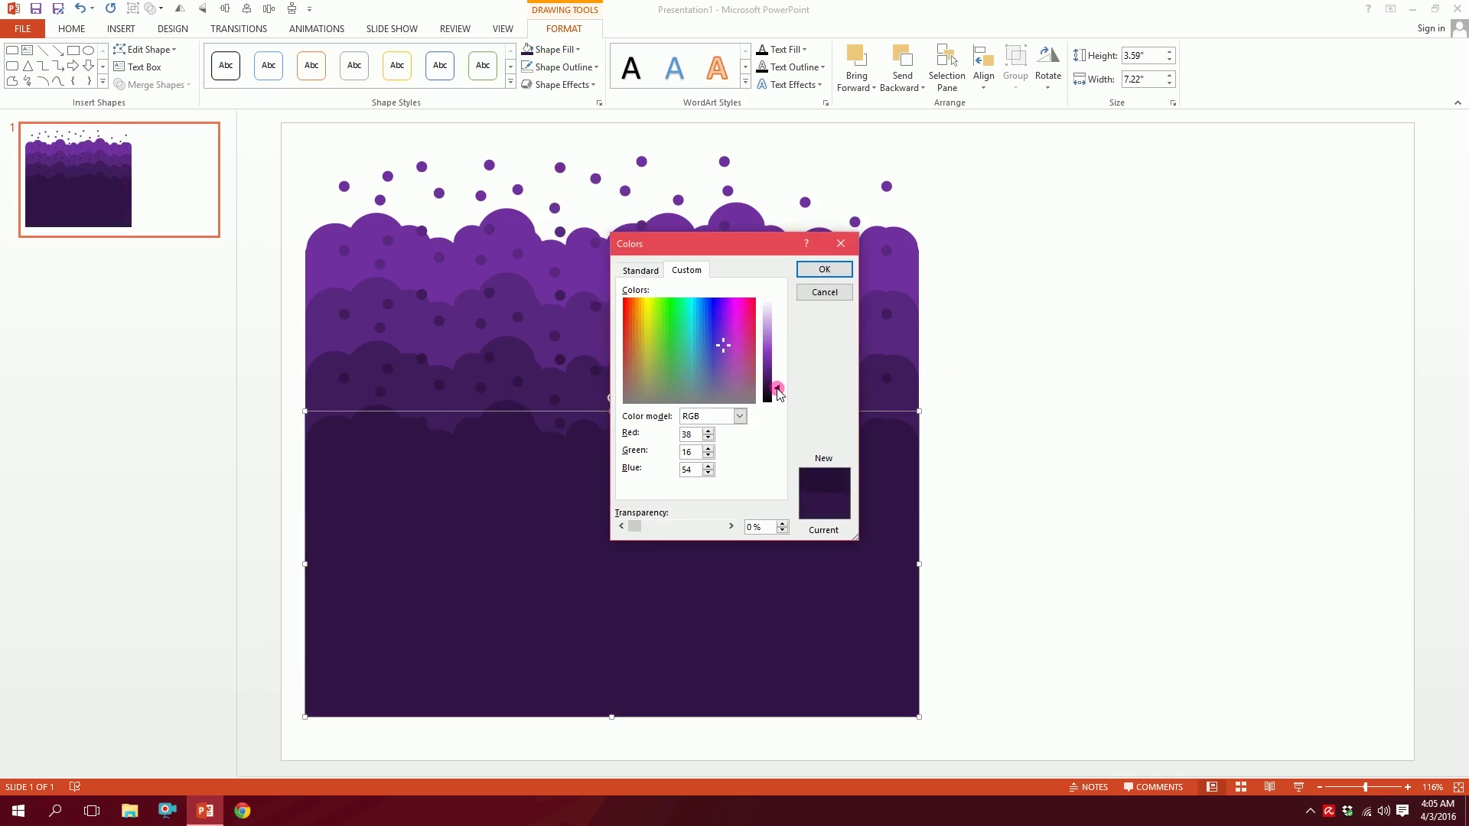
{"action": "left_click", "coordinate": [825, 271]}
{"action": "left_click", "coordinate": [1002, 288]}
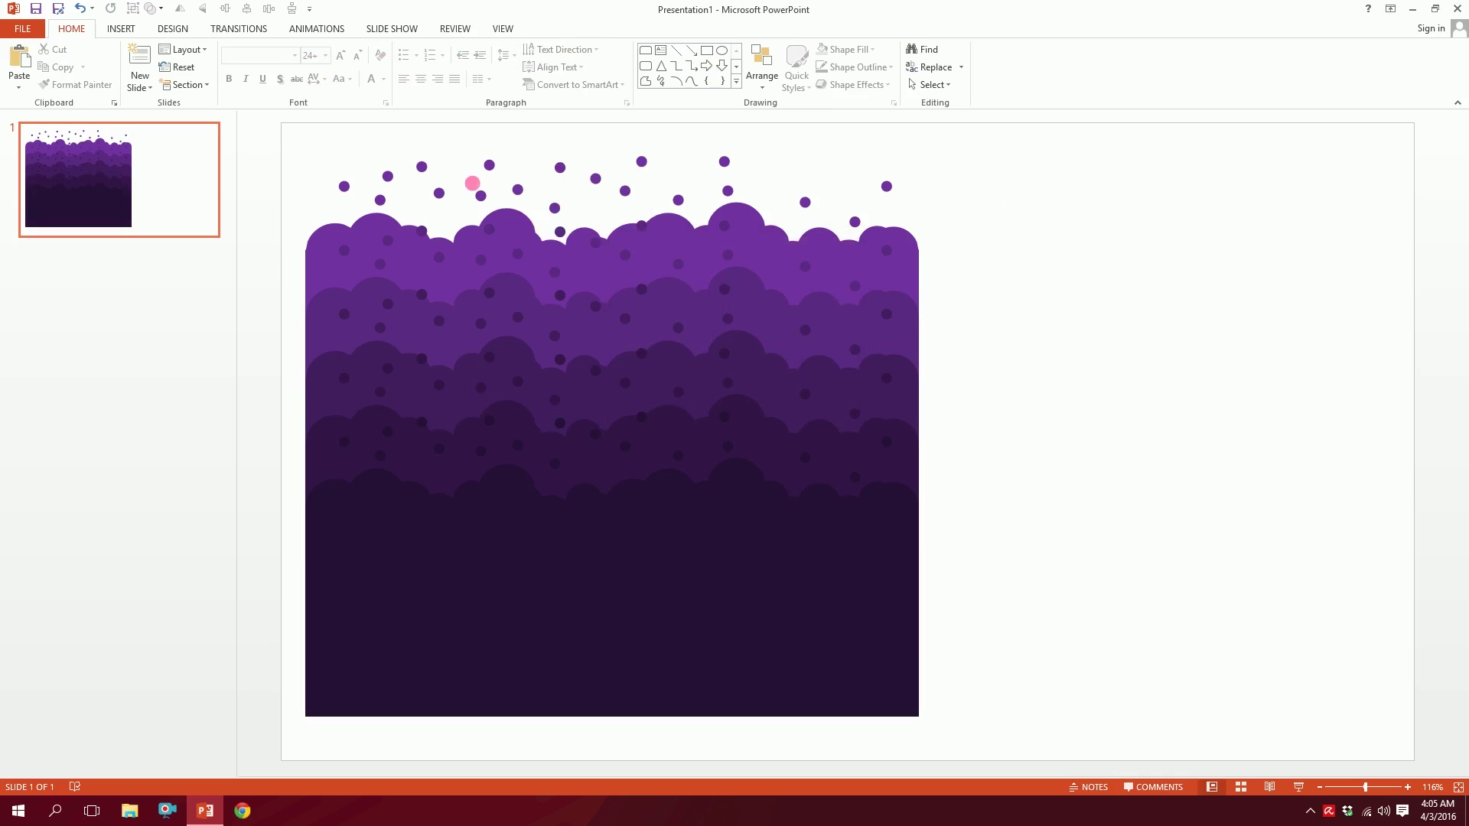
Shrink the stacked liquid layers and fit them inside the tube outline
{"action": "mouse_move", "coordinate": [292, 144]}
{"action": "left_mouse_down"}
{"action": "mouse_move", "coordinate": [954, 698]}
{"action": "mouse_move", "coordinate": [972, 738]}
{"action": "left_mouse_up"}
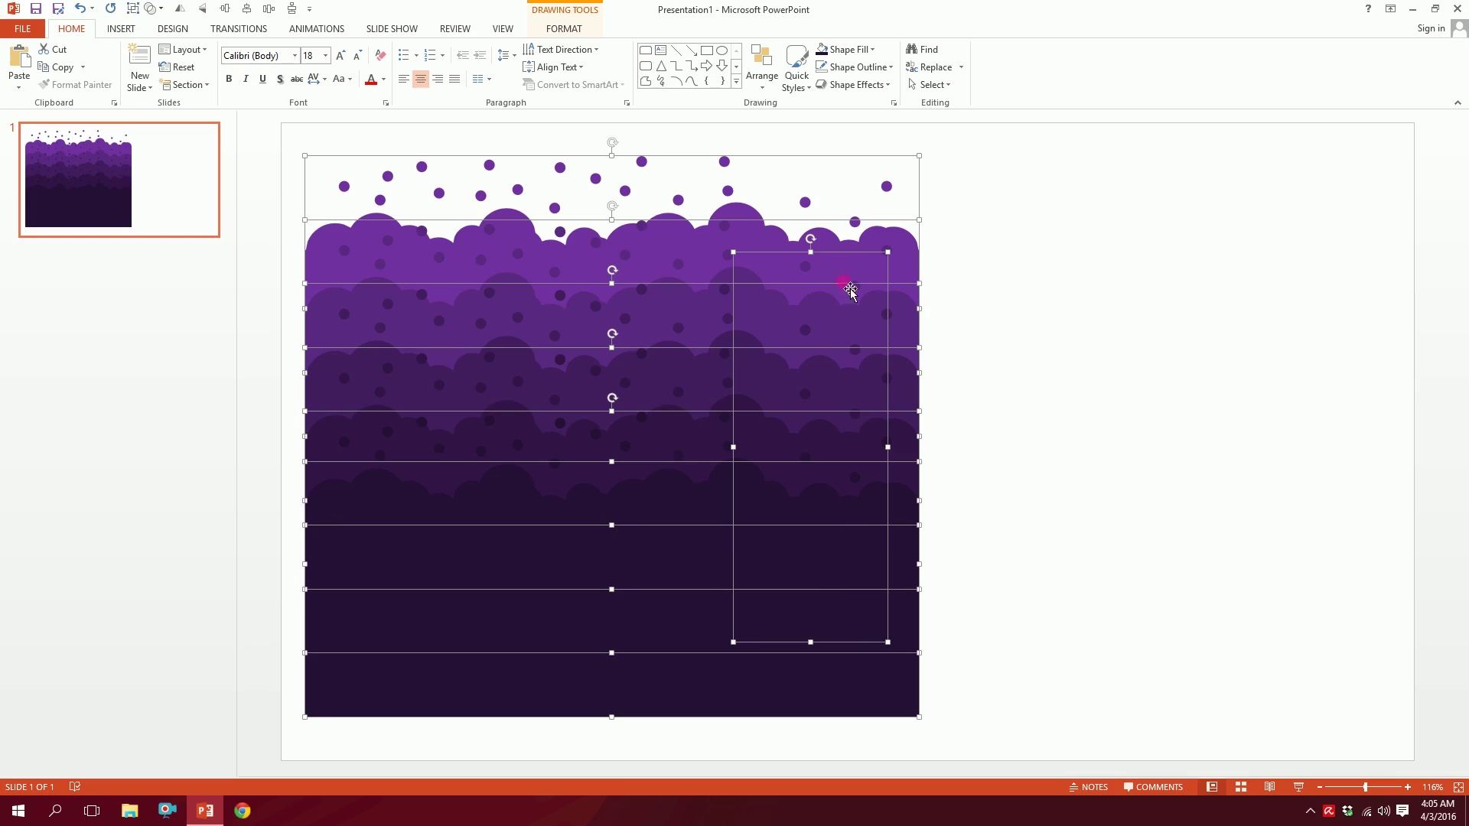
{"action": "left_click", "coordinate": [858, 263], "text": "shift"}
{"action": "left_click_drag", "start_coordinate": [695, 544], "coordinate": [775, 245]}
{"action": "left_click_drag", "start_coordinate": [854, 139], "coordinate": [535, 297]}
{"action": "left_click_drag", "start_coordinate": [502, 420], "coordinate": [888, 334]}
{"action": "left_click_drag", "start_coordinate": [846, 460], "coordinate": [880, 421]}
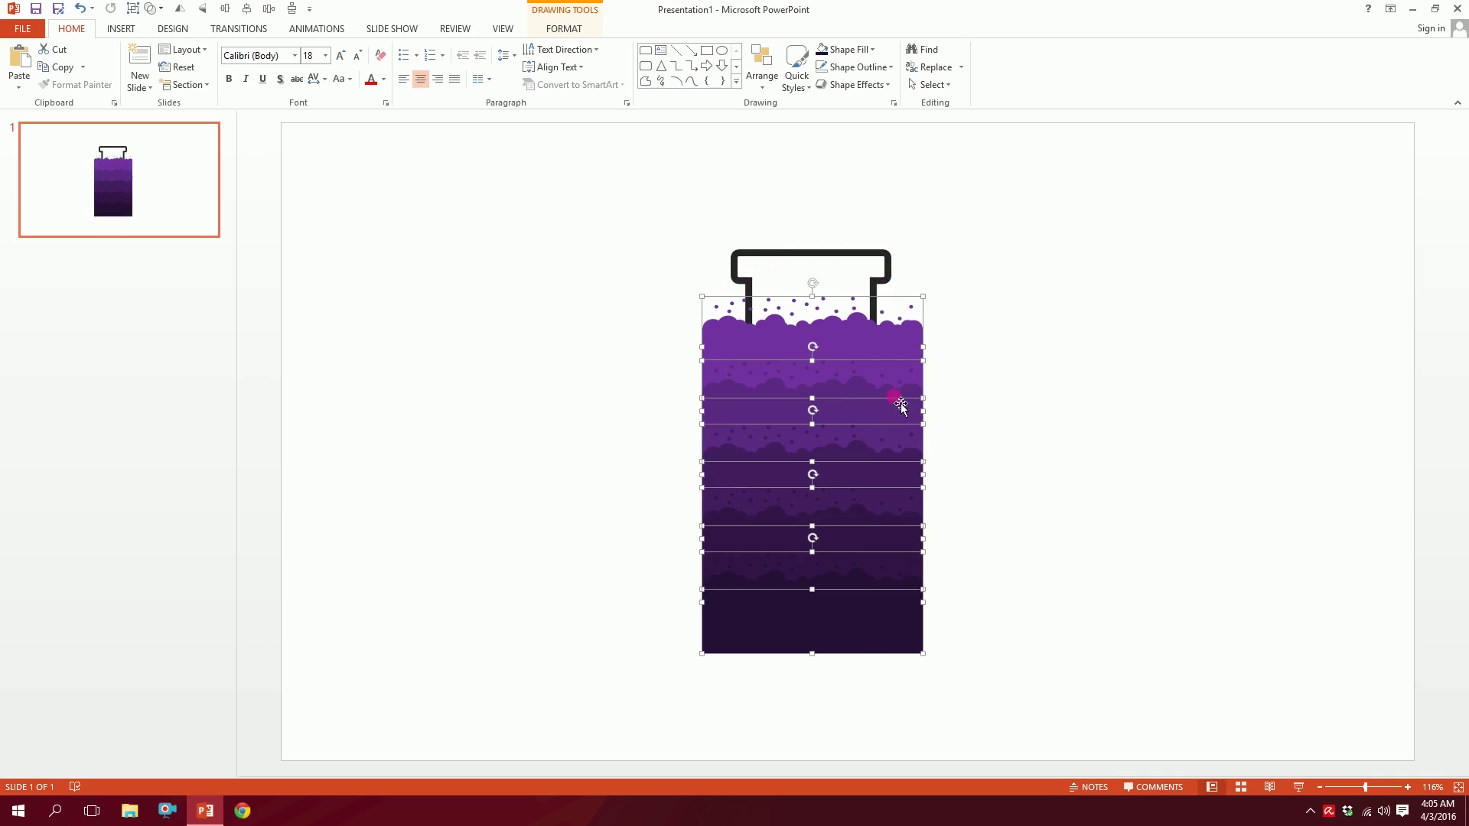
Send the liquid behind the tube outline and nudge the outline into alignment
{"action": "right_click", "coordinate": [898, 394]}
{"action": "mouse_move", "coordinate": [941, 515]}
{"action": "left_click", "coordinate": [1040, 516]}
{"action": "left_click", "coordinate": [1089, 437]}
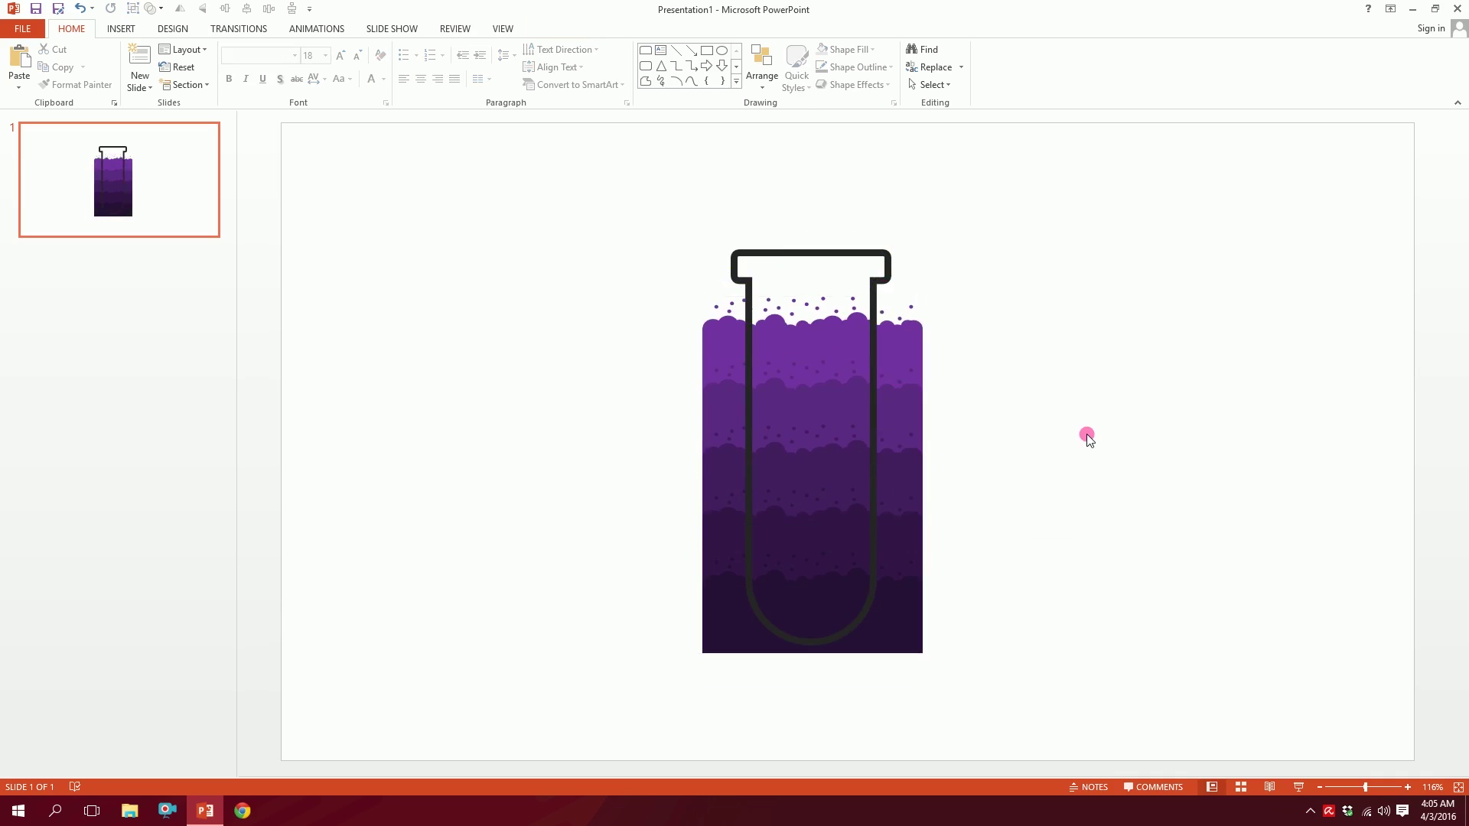
{"action": "left_click", "coordinate": [845, 254]}
{"action": "left_click_drag", "start_coordinate": [865, 261], "coordinate": [871, 247]}
{"action": "left_click", "coordinate": [1025, 293]}
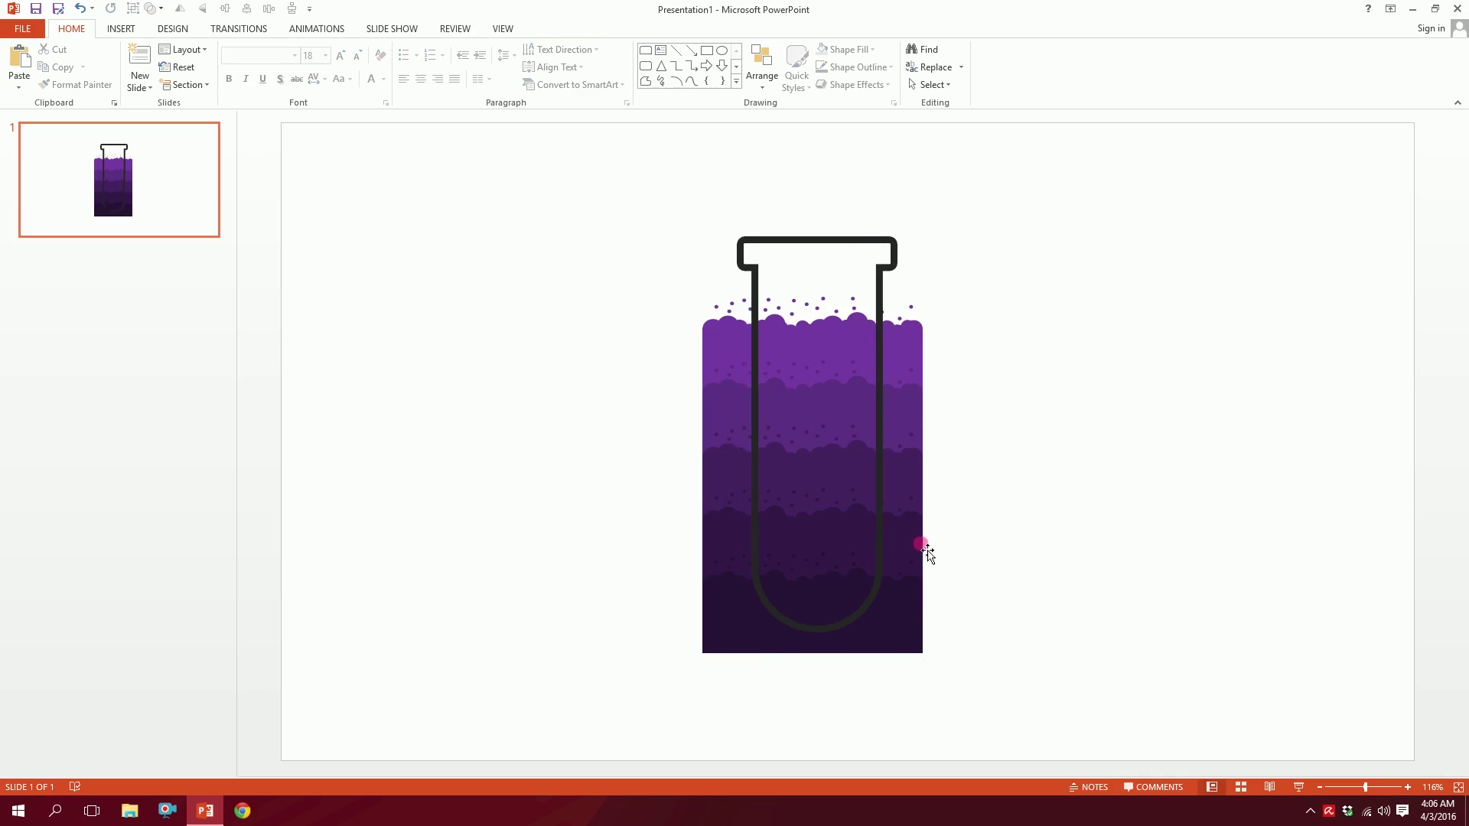
Duplicate the tube outline to the left
{"action": "left_click", "coordinate": [788, 244]}
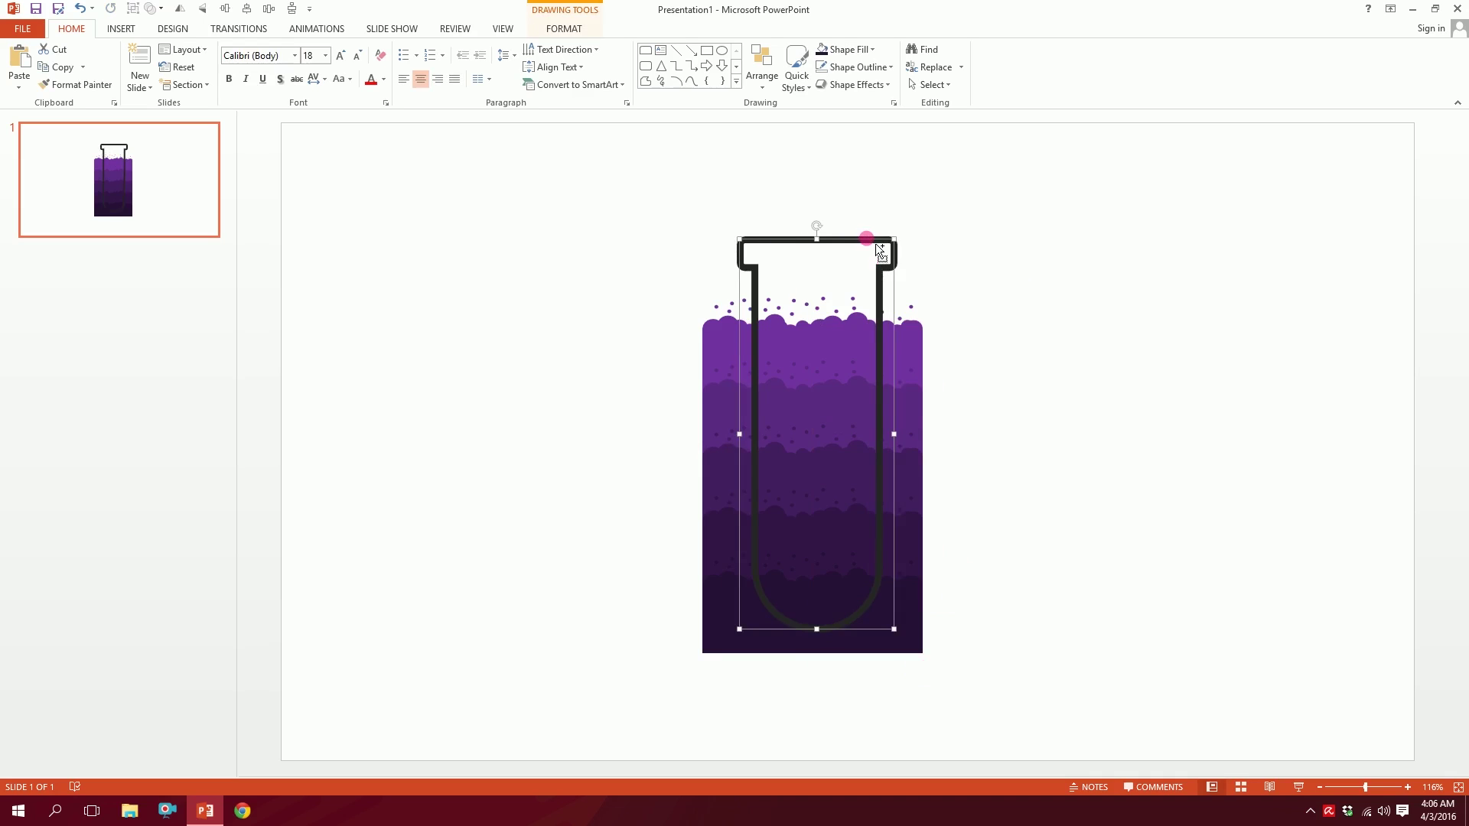
{"action": "left_click_drag", "start_coordinate": [888, 242], "coordinate": [552, 242]}
{"action": "left_click", "coordinate": [815, 187]}
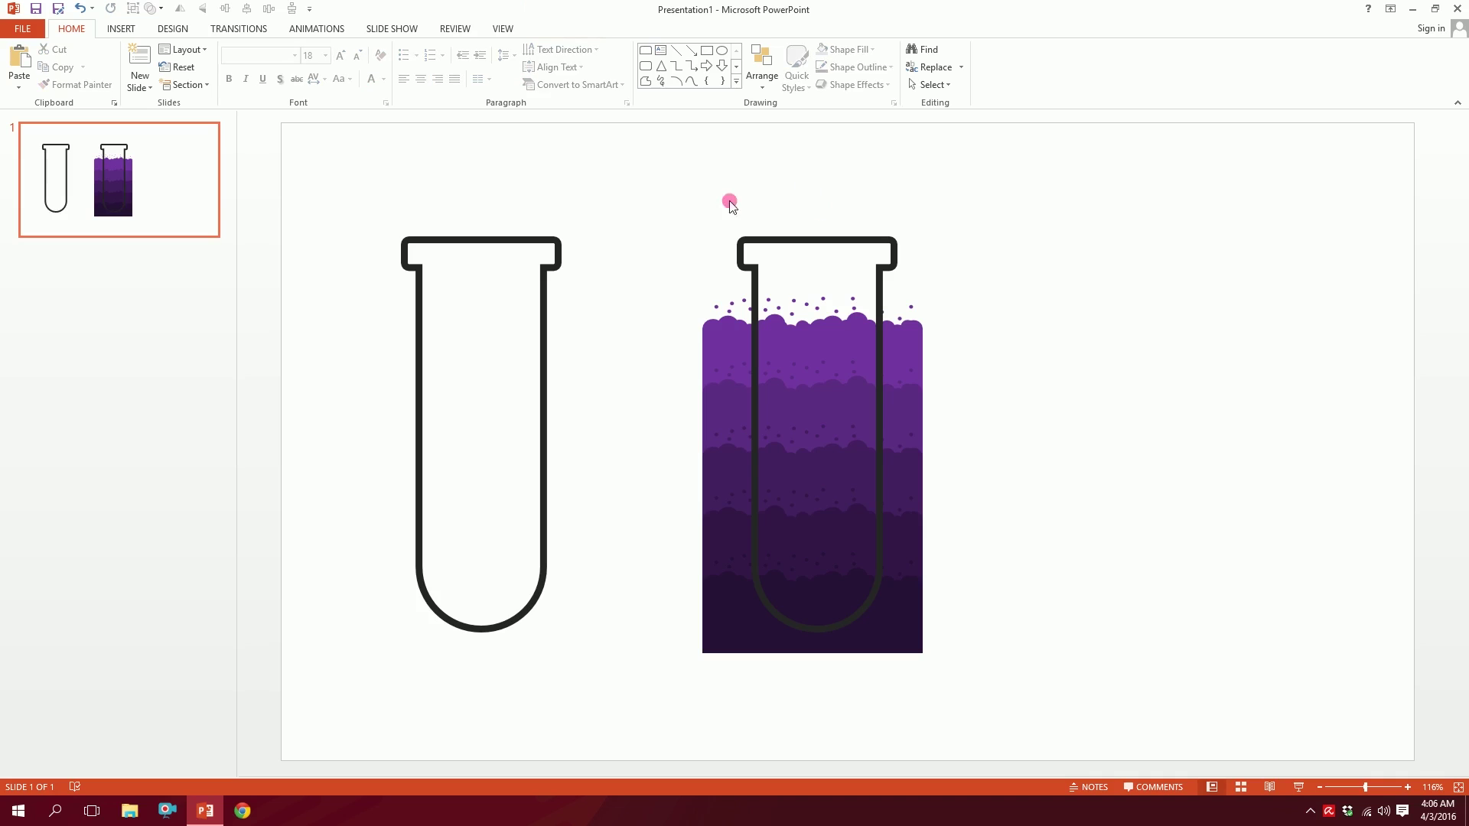
Draw a 7.12" by 4.79" rectangle over the copy and Combine them into a tube-shaped cutout
{"action": "left_click", "coordinate": [112, 30]}
{"action": "left_click", "coordinate": [261, 61]}
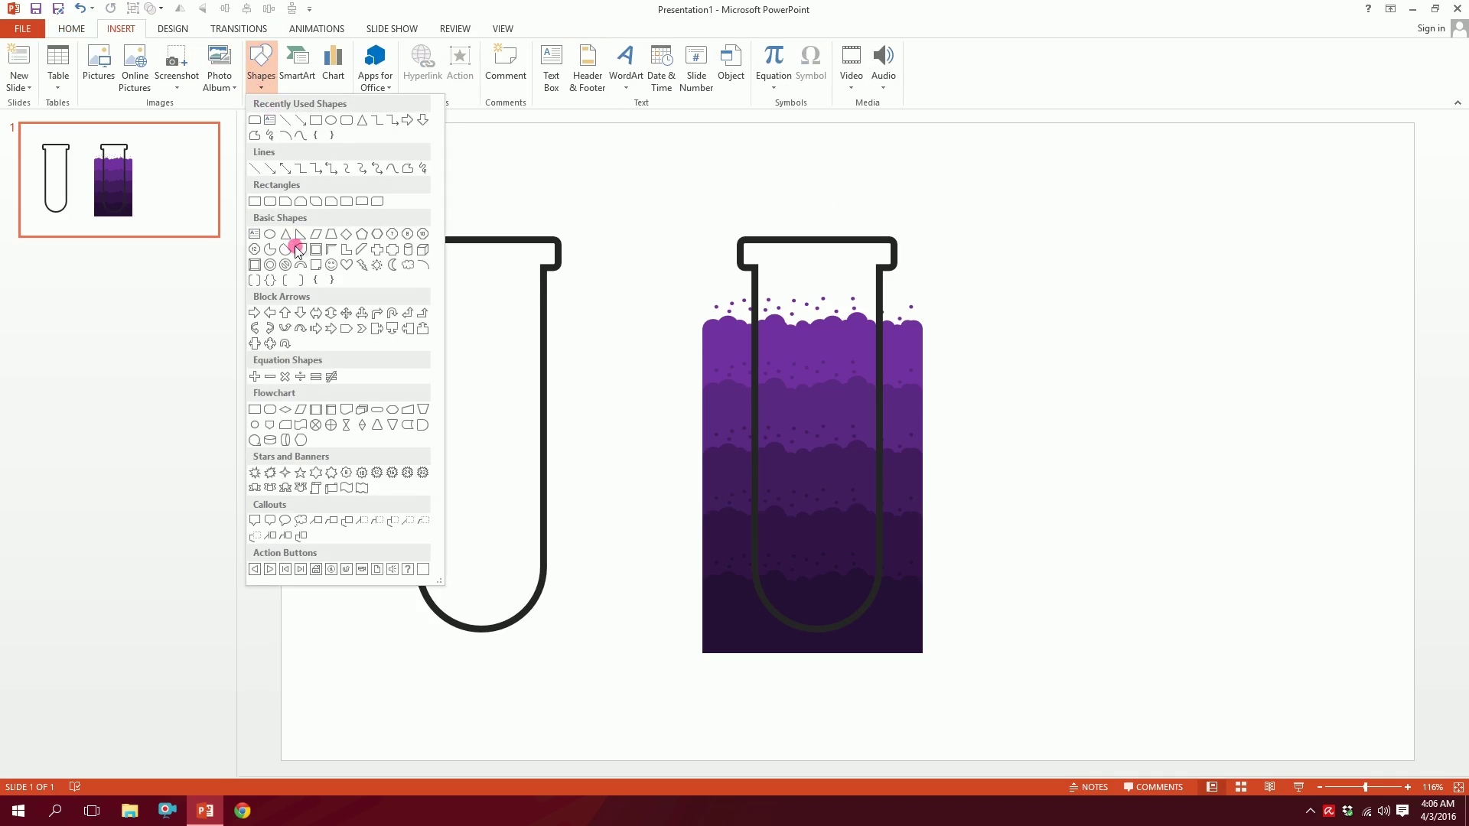
{"action": "left_click", "coordinate": [254, 204]}
{"action": "left_click_drag", "start_coordinate": [281, 144], "coordinate": [689, 749]}
{"action": "left_click_drag", "start_coordinate": [258, 124], "coordinate": [729, 759]}
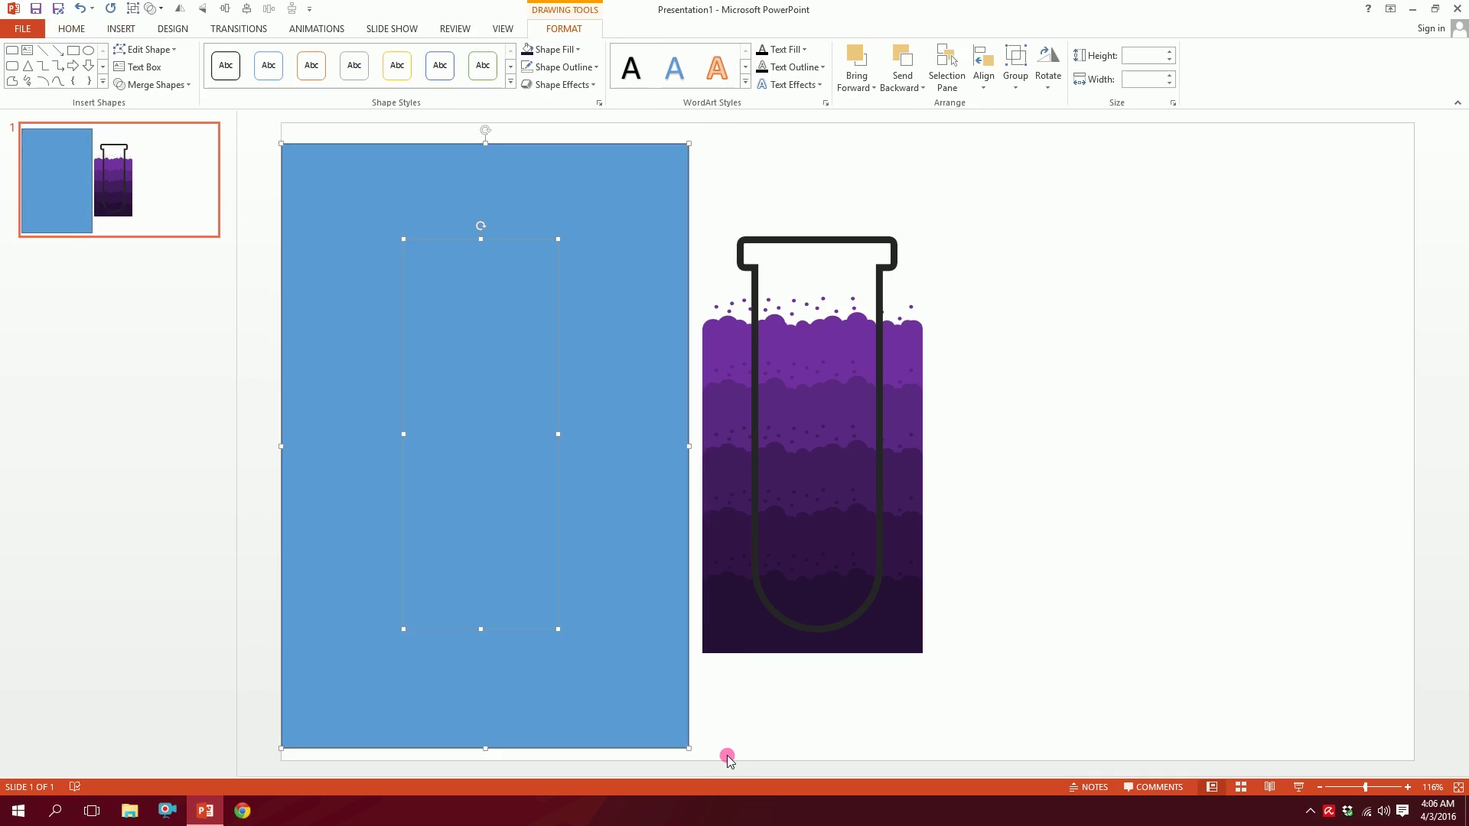
{"action": "left_click", "coordinate": [159, 85]}
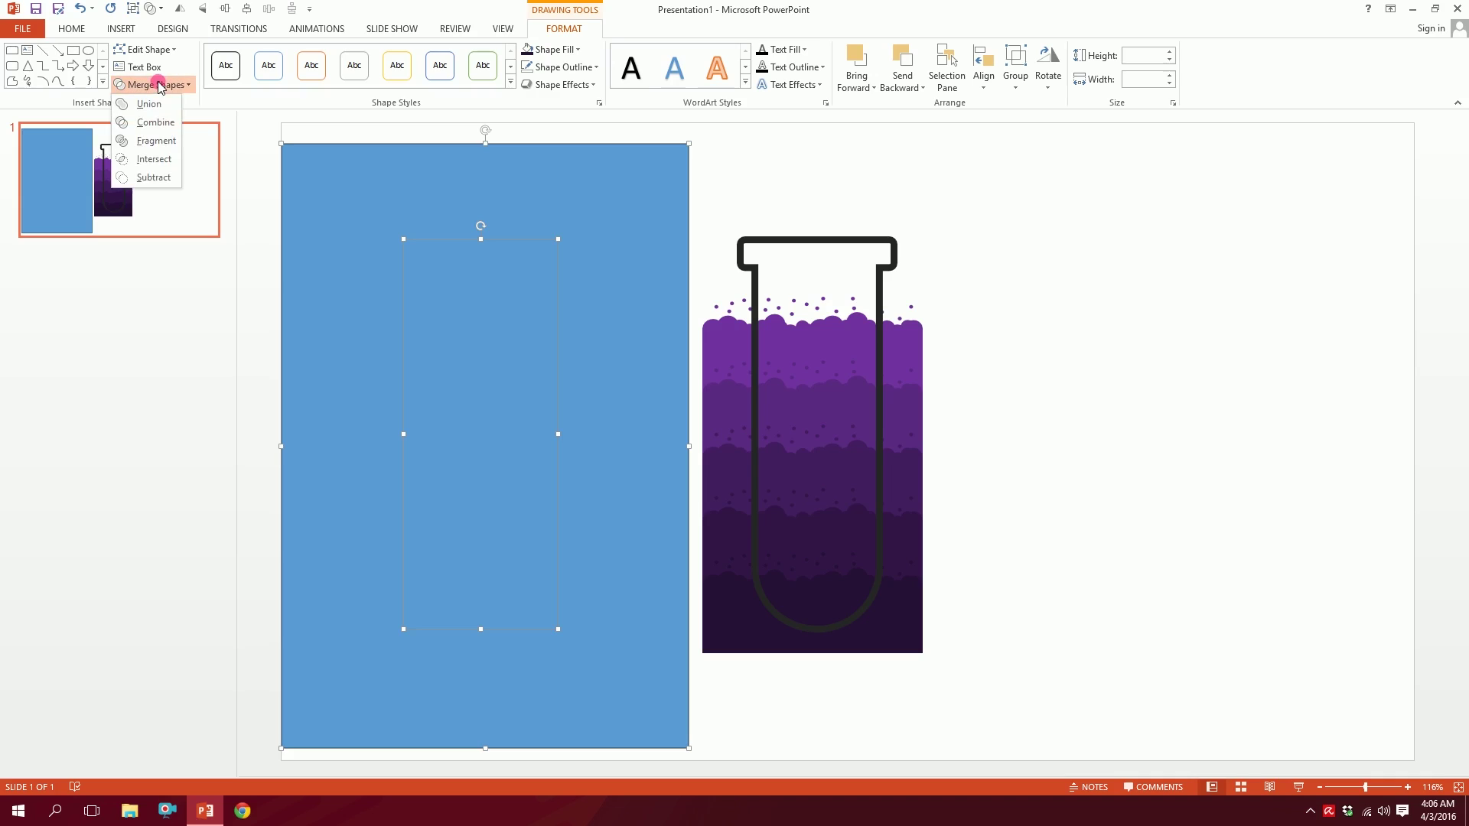
{"action": "left_click", "coordinate": [163, 124]}
{"action": "mouse_move", "coordinate": [587, 341]}
{"action": "left_mouse_down"}
{"action": "mouse_move", "coordinate": [646, 312]}
{"action": "mouse_move", "coordinate": [673, 325]}
{"action": "mouse_move", "coordinate": [574, 322]}
{"action": "mouse_move", "coordinate": [590, 321]}
{"action": "left_mouse_up"}
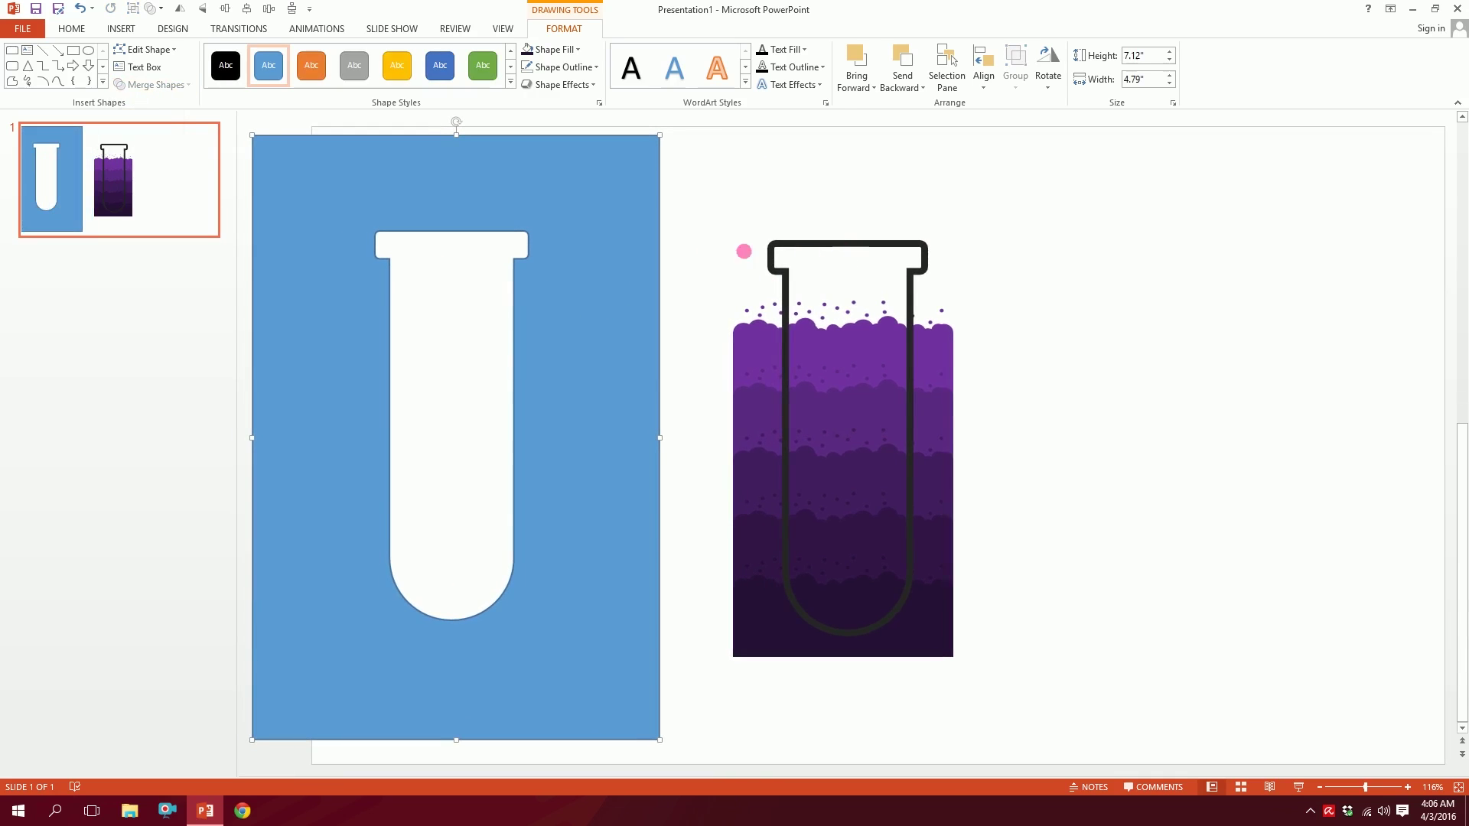
Bring the test tube outline in front of all other shapes
{"action": "left_click_drag", "start_coordinate": [636, 272], "coordinate": [1026, 275]}
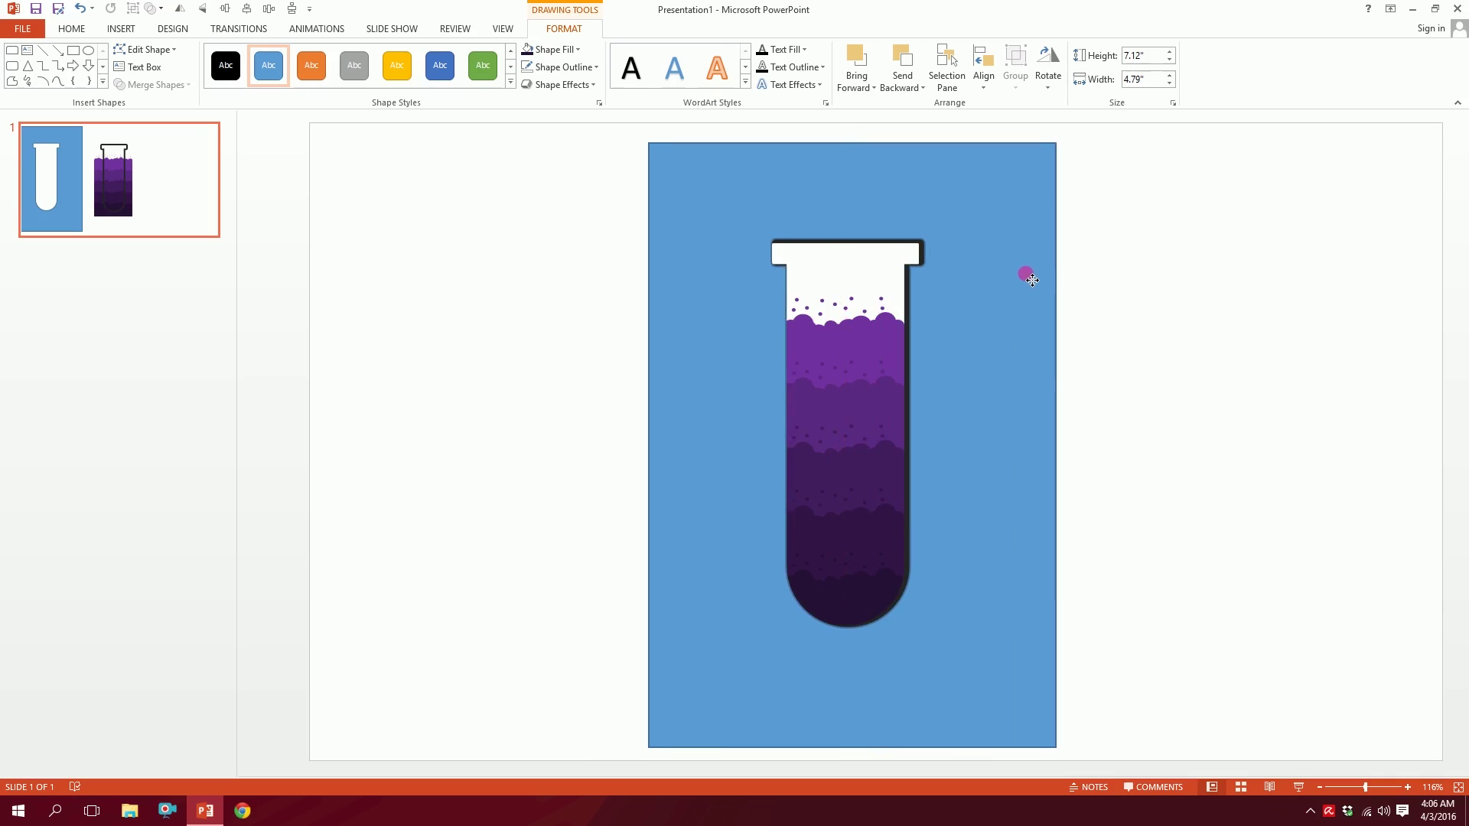
{"action": "key", "text": "ctrl+z"}
{"action": "left_click", "coordinate": [871, 242]}
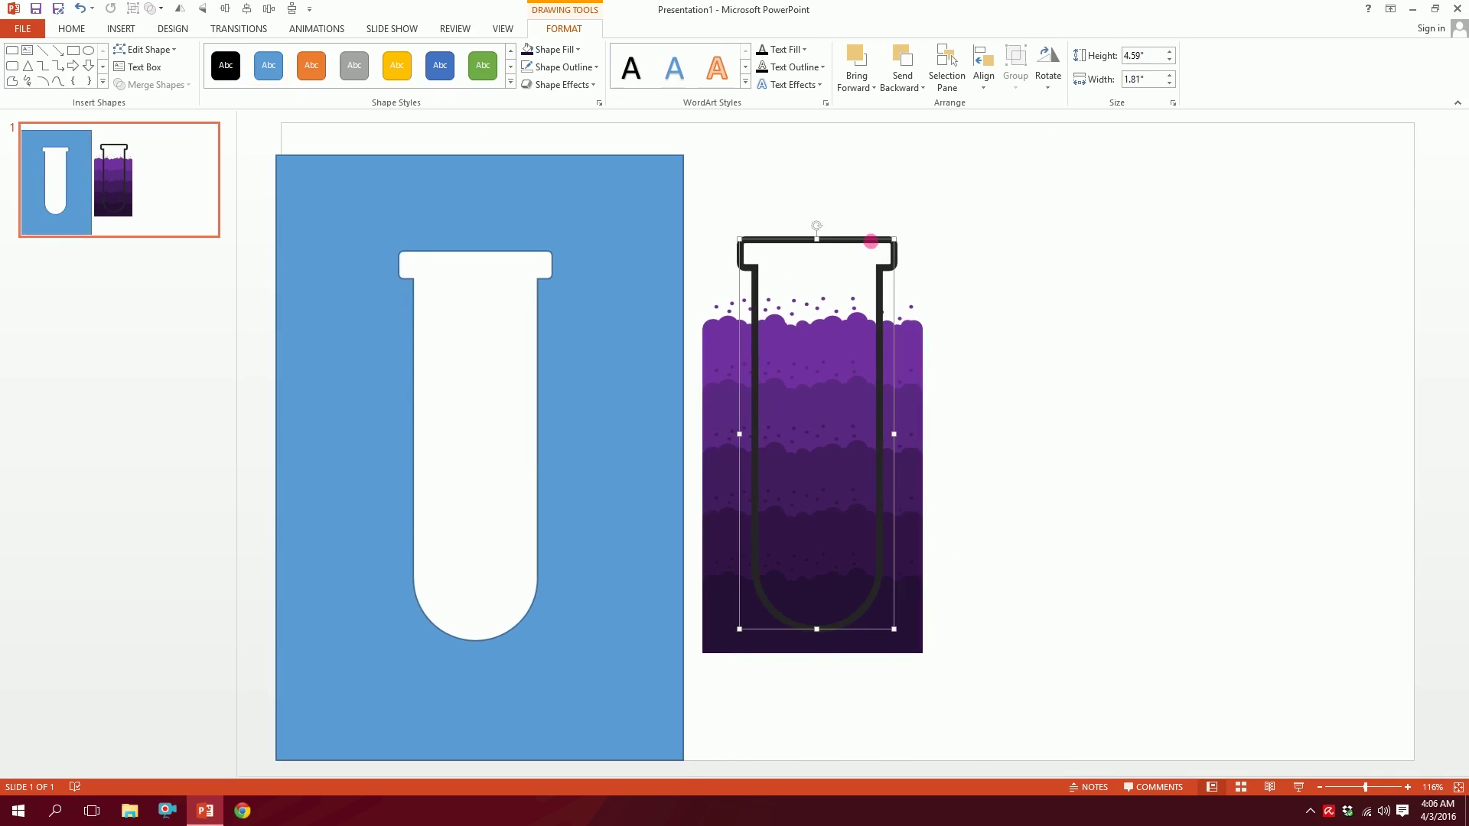
{"action": "right_click", "coordinate": [877, 253]}
{"action": "left_click", "coordinate": [935, 387]}
Place the blue tube-shaped cutout over the purple liquid and fill it white
{"action": "left_click", "coordinate": [599, 163]}
{"action": "left_click_drag", "start_coordinate": [577, 388], "coordinate": [926, 380]}
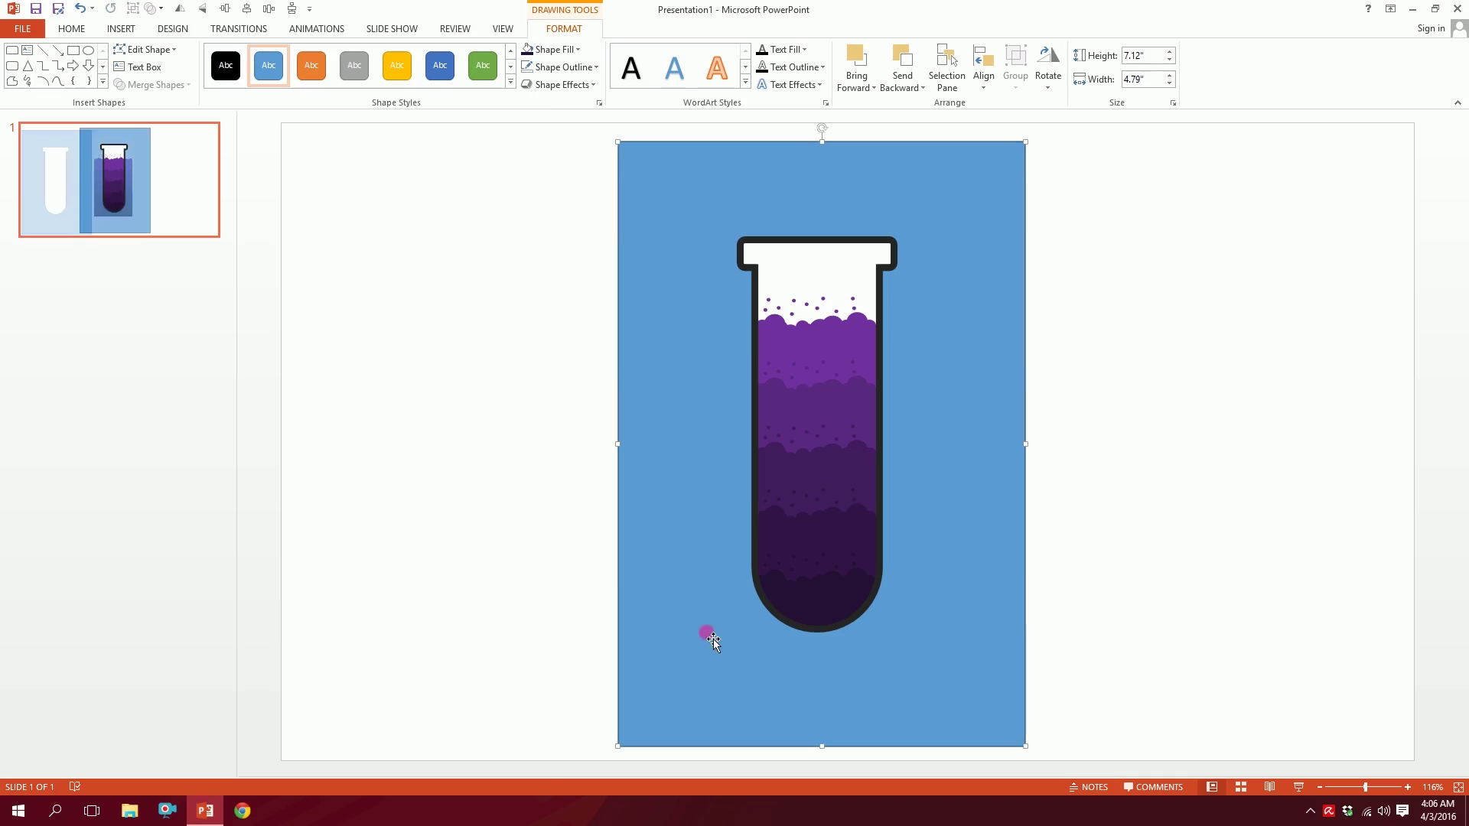
{"action": "left_click", "coordinate": [561, 50]}
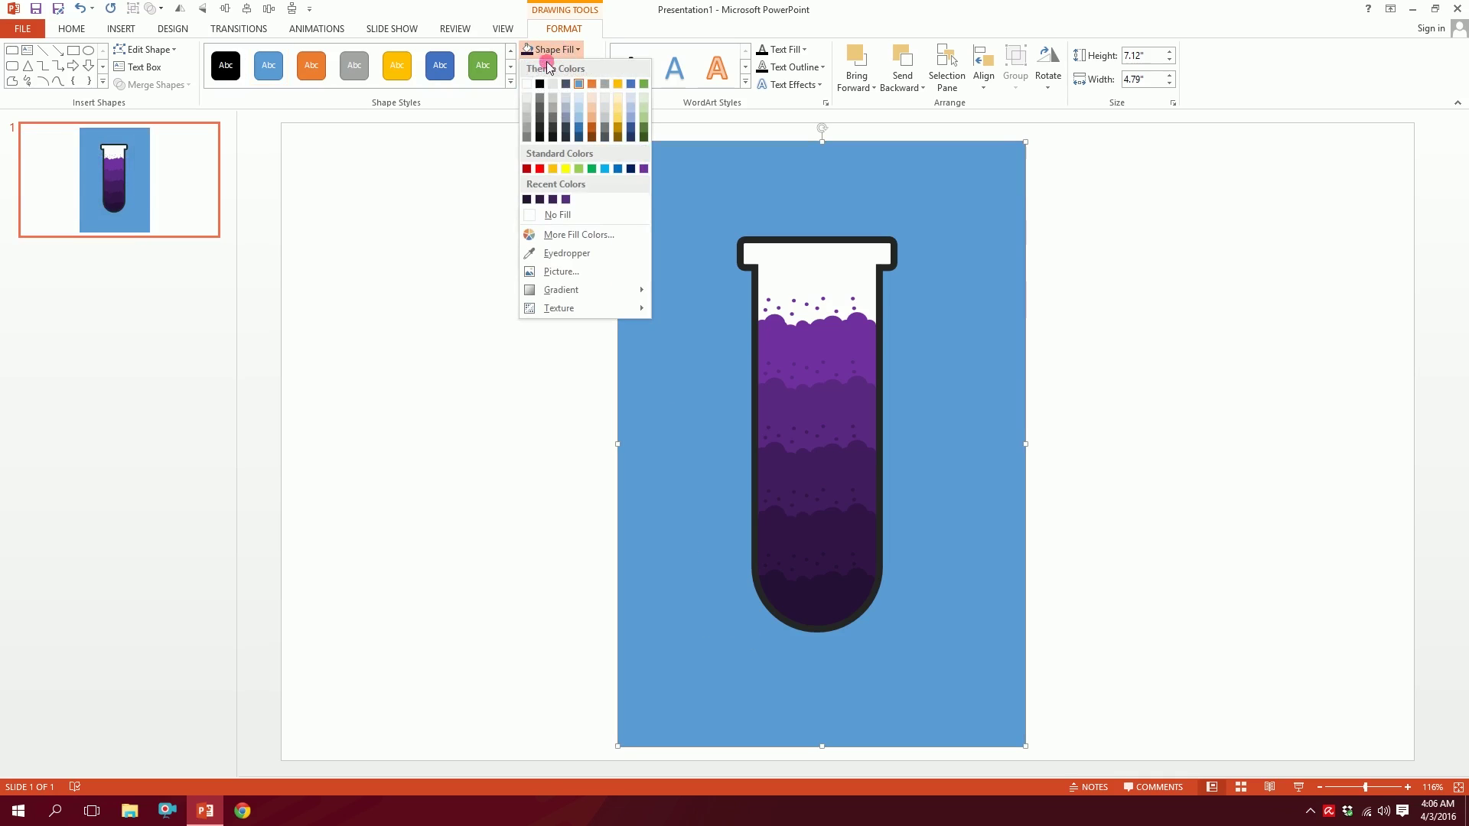
{"action": "left_click", "coordinate": [534, 86]}
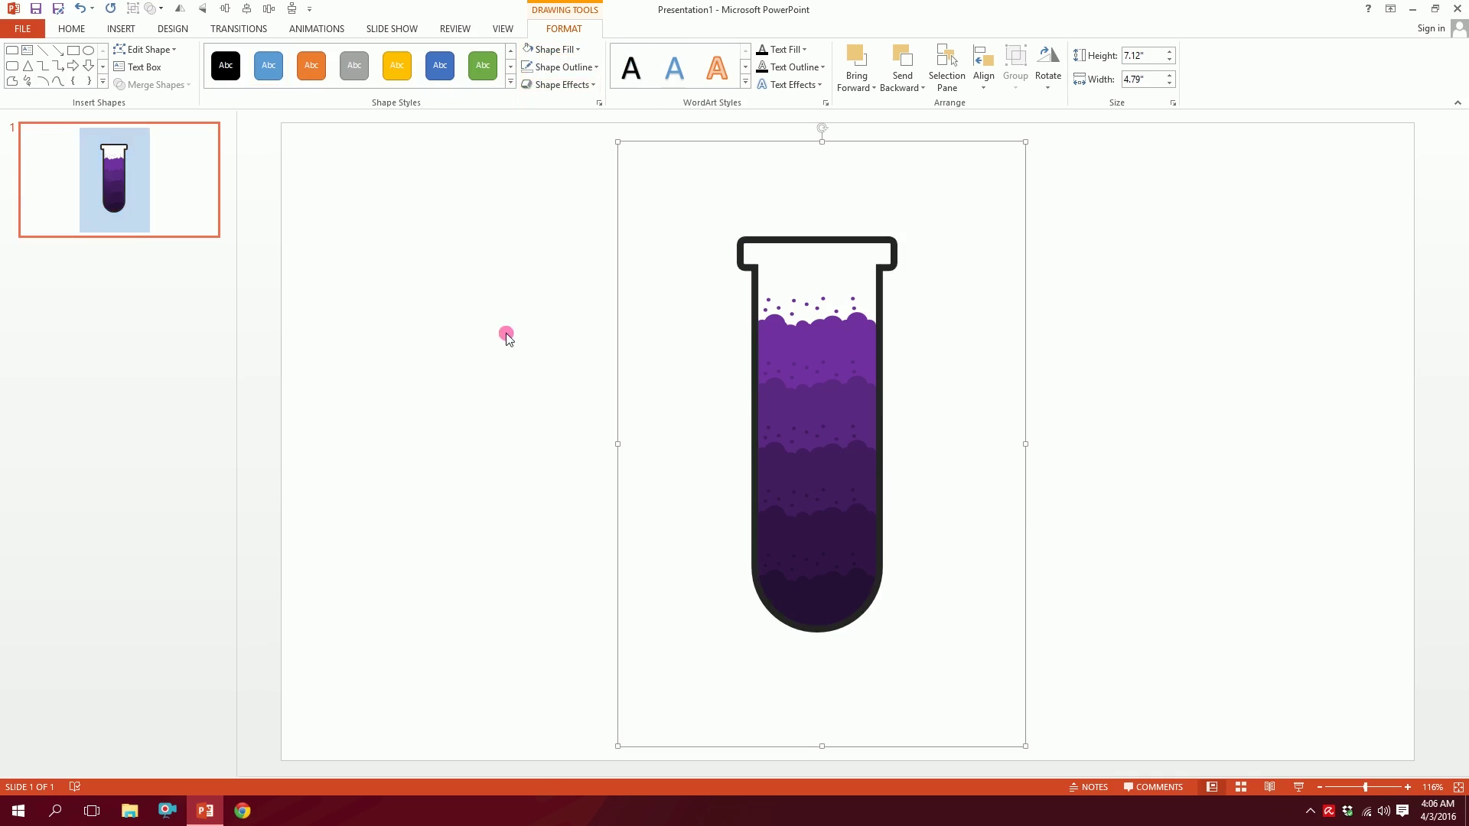
{"action": "left_click", "coordinate": [513, 408]}
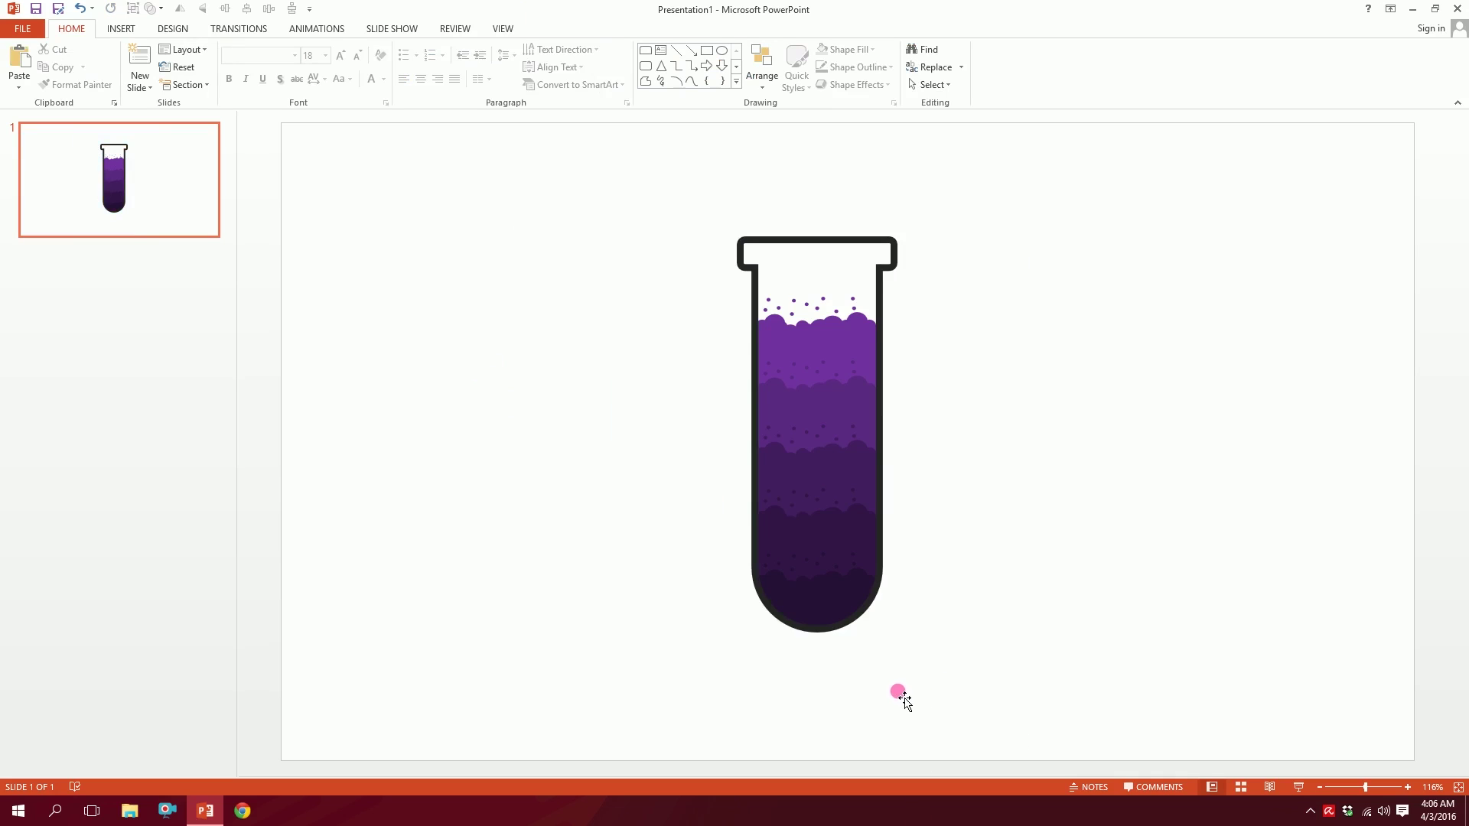
{"action": "left_click", "coordinate": [880, 252]}
Recolour the test tube outline with the dark purple recent colour
{"action": "left_click", "coordinate": [564, 67]}
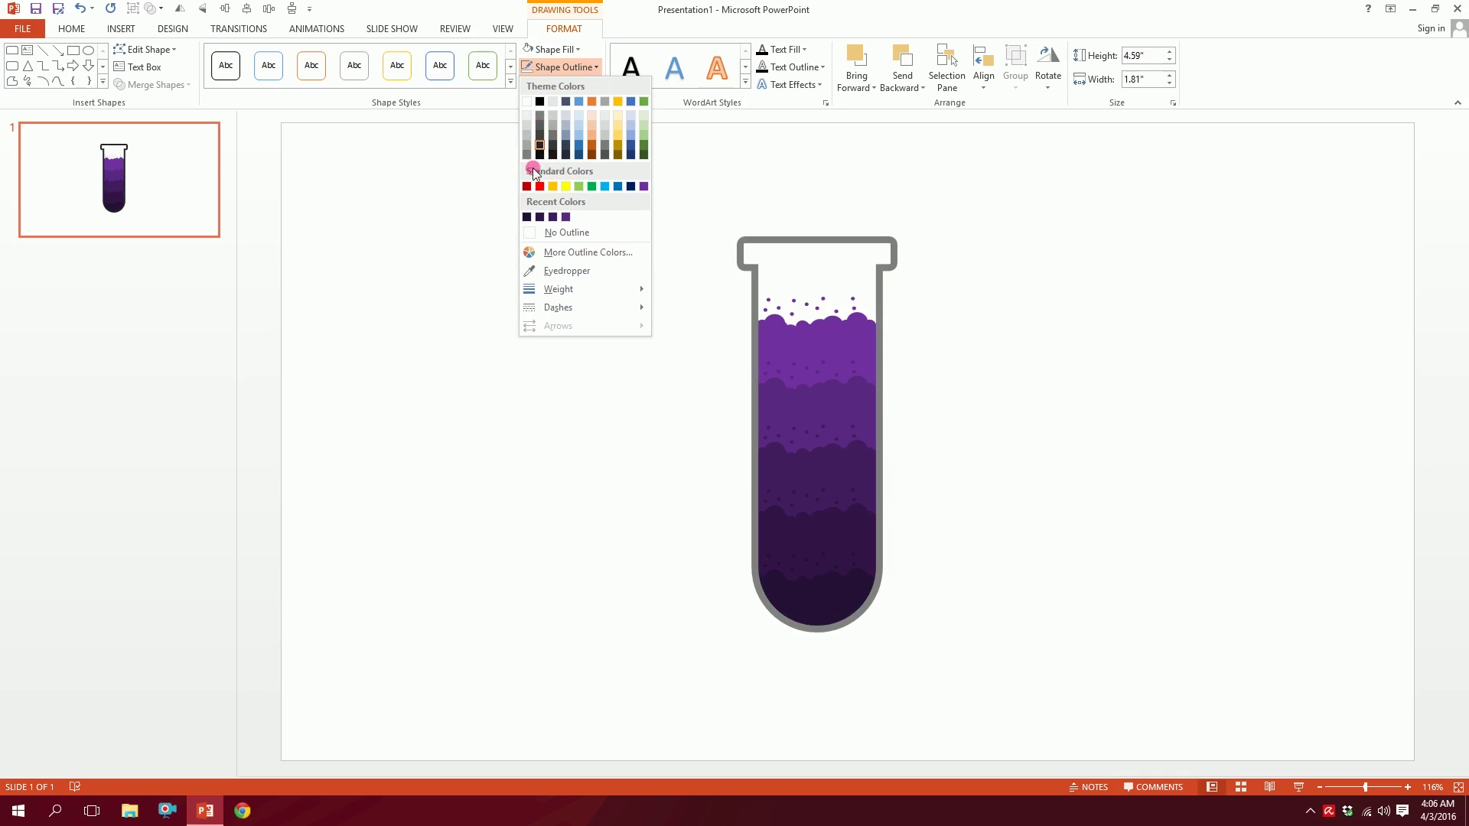
{"action": "left_click", "coordinate": [529, 217]}
{"action": "left_click", "coordinate": [724, 491]}
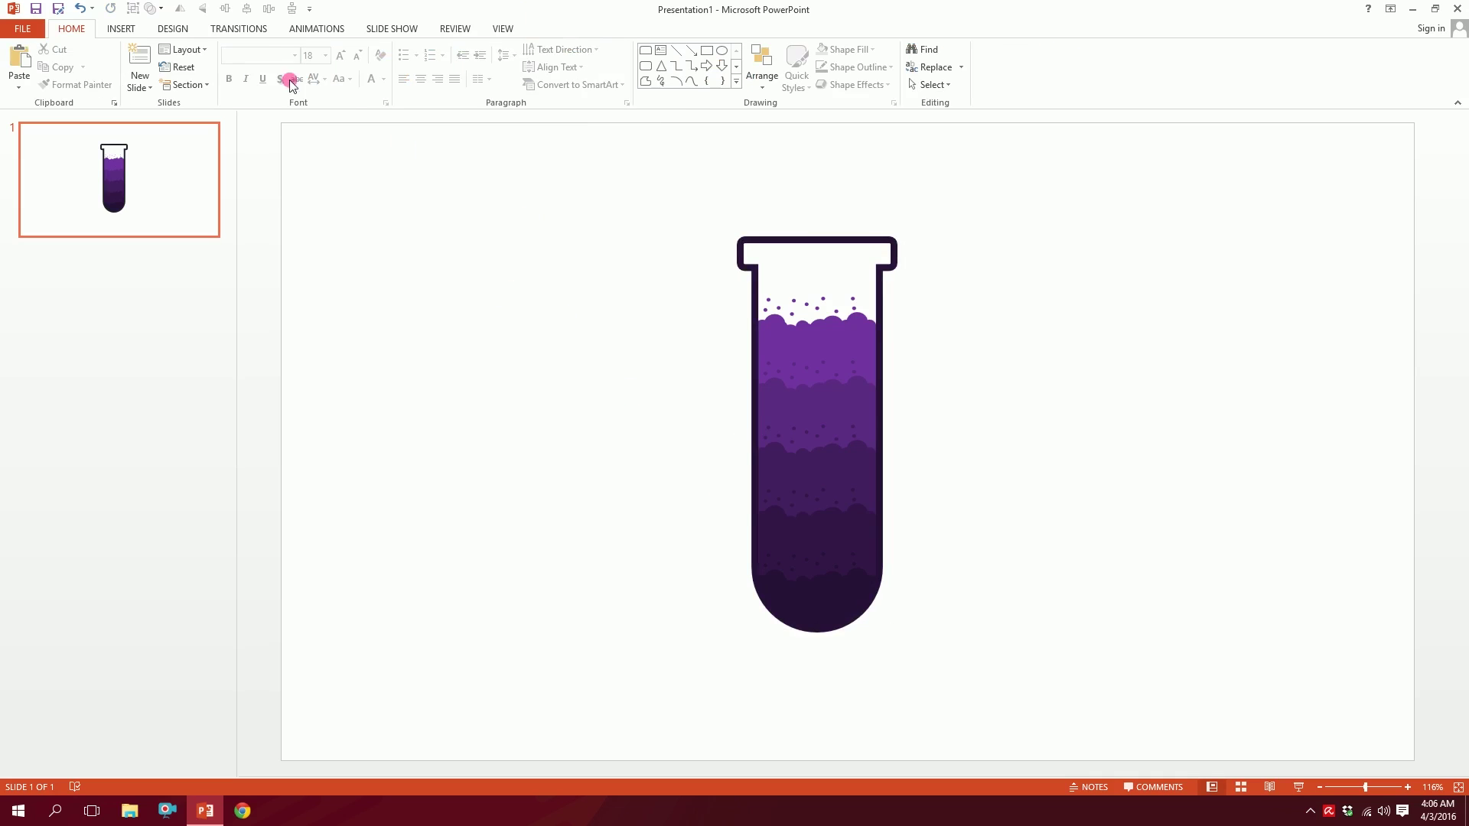
{"action": "left_click", "coordinate": [121, 28]}
Draw a tall rounded rectangle inside the tube and narrow it into a thin strip
{"action": "left_click", "coordinate": [261, 67]}
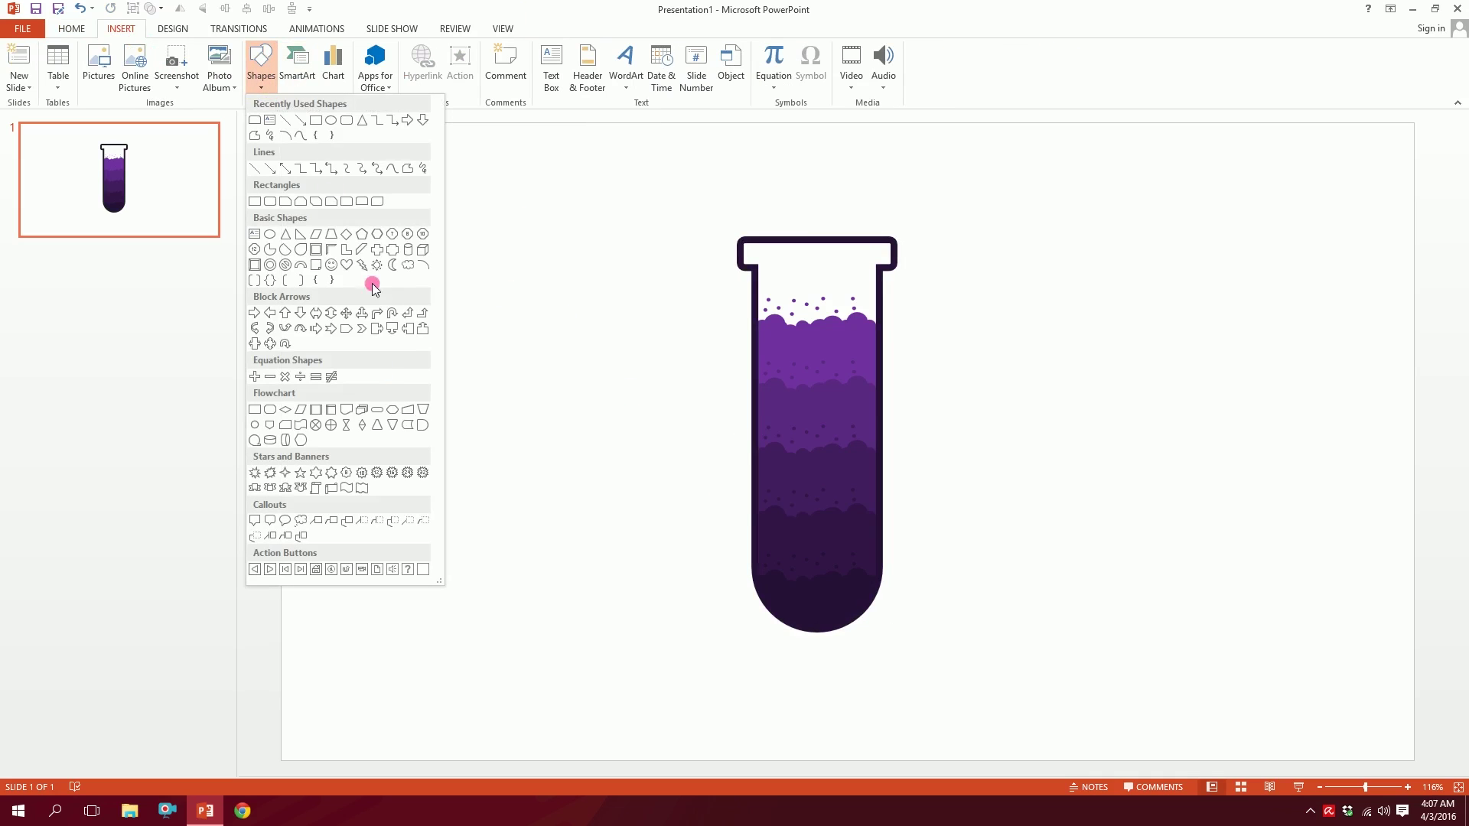
{"action": "left_click", "coordinate": [272, 213]}
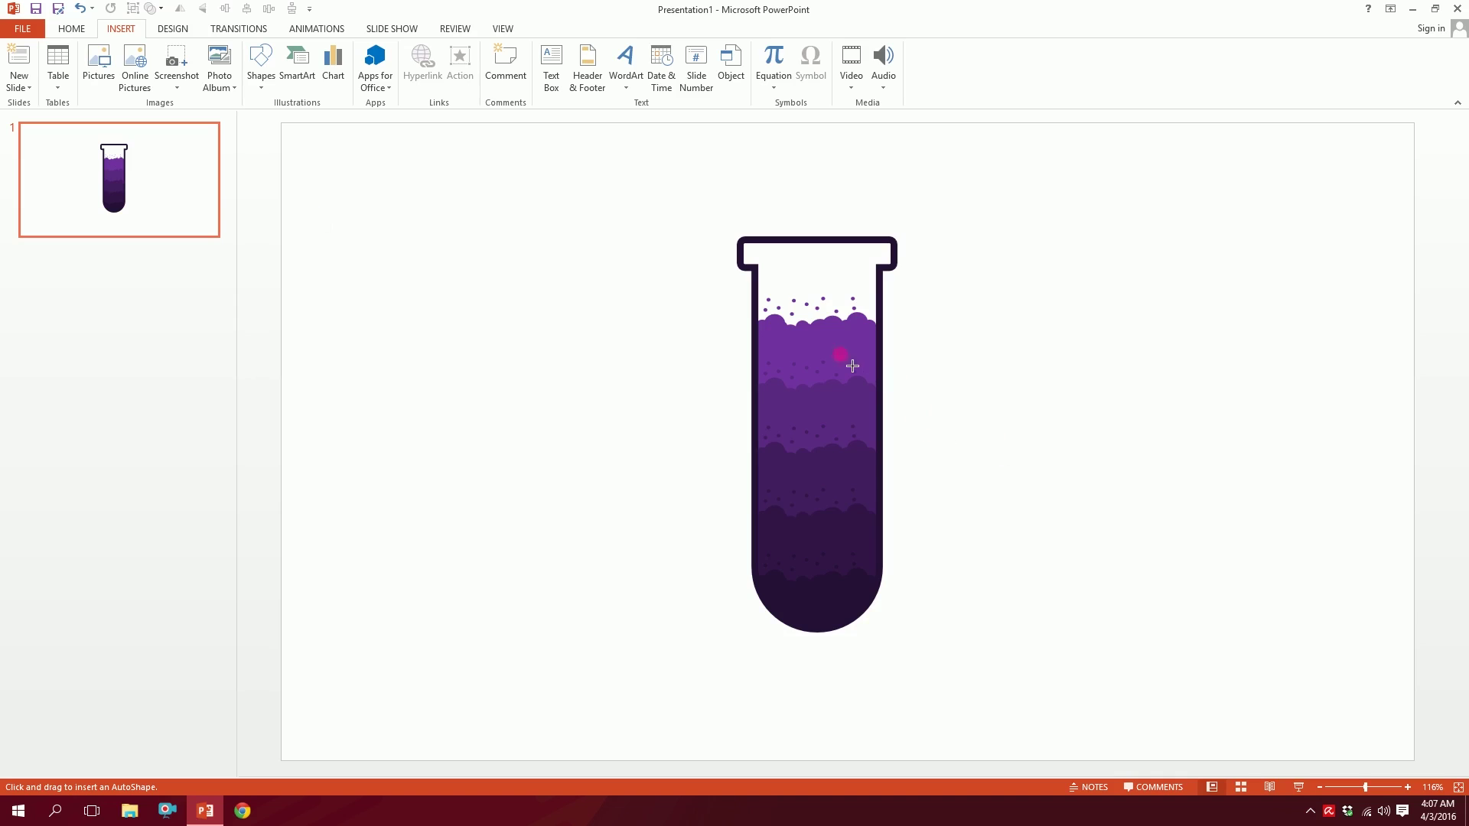
{"action": "left_click", "coordinate": [270, 66]}
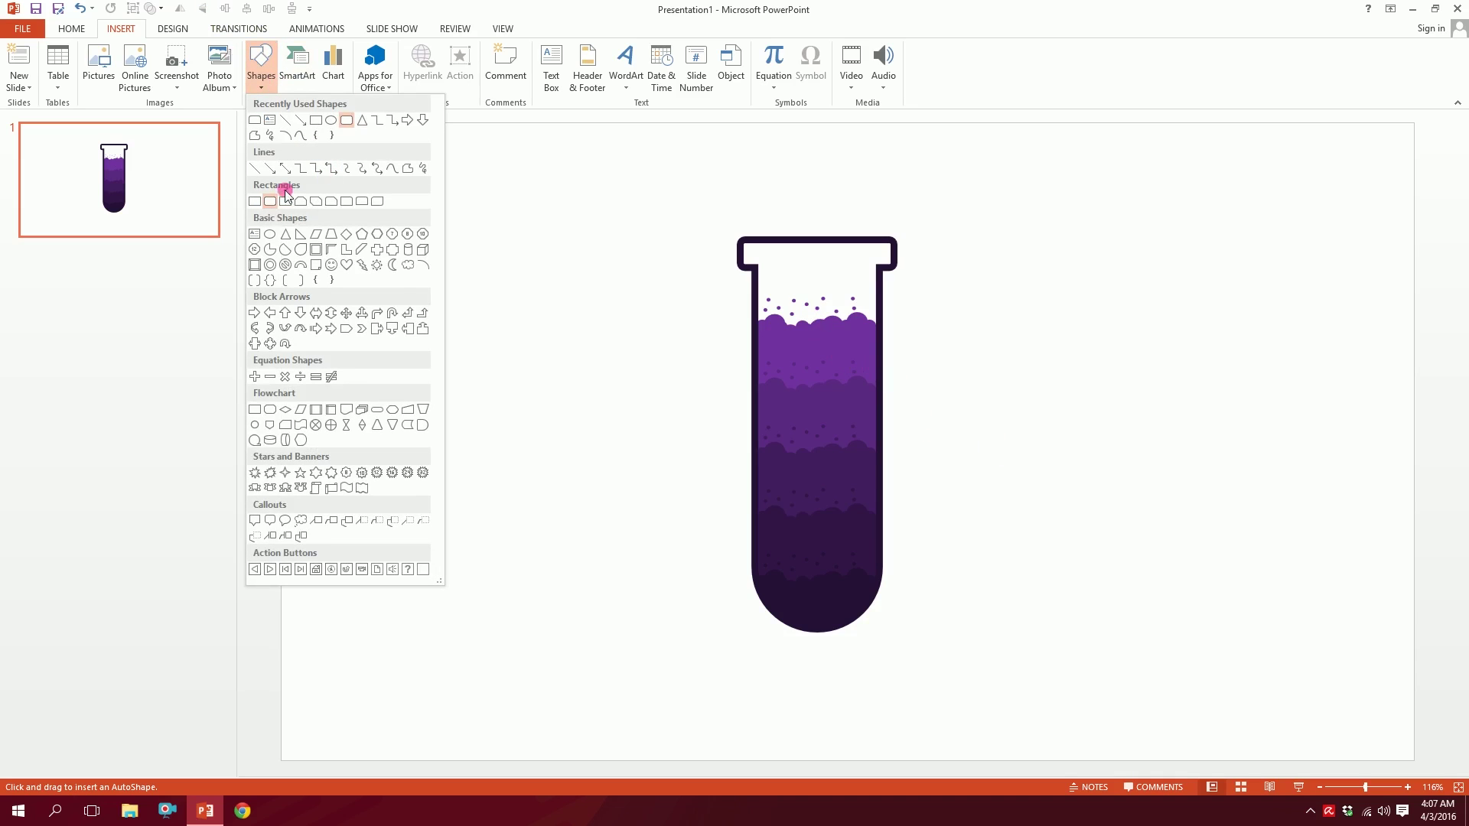
{"action": "left_click", "coordinate": [271, 202]}
{"action": "left_click_drag", "start_coordinate": [821, 340], "coordinate": [857, 581]}
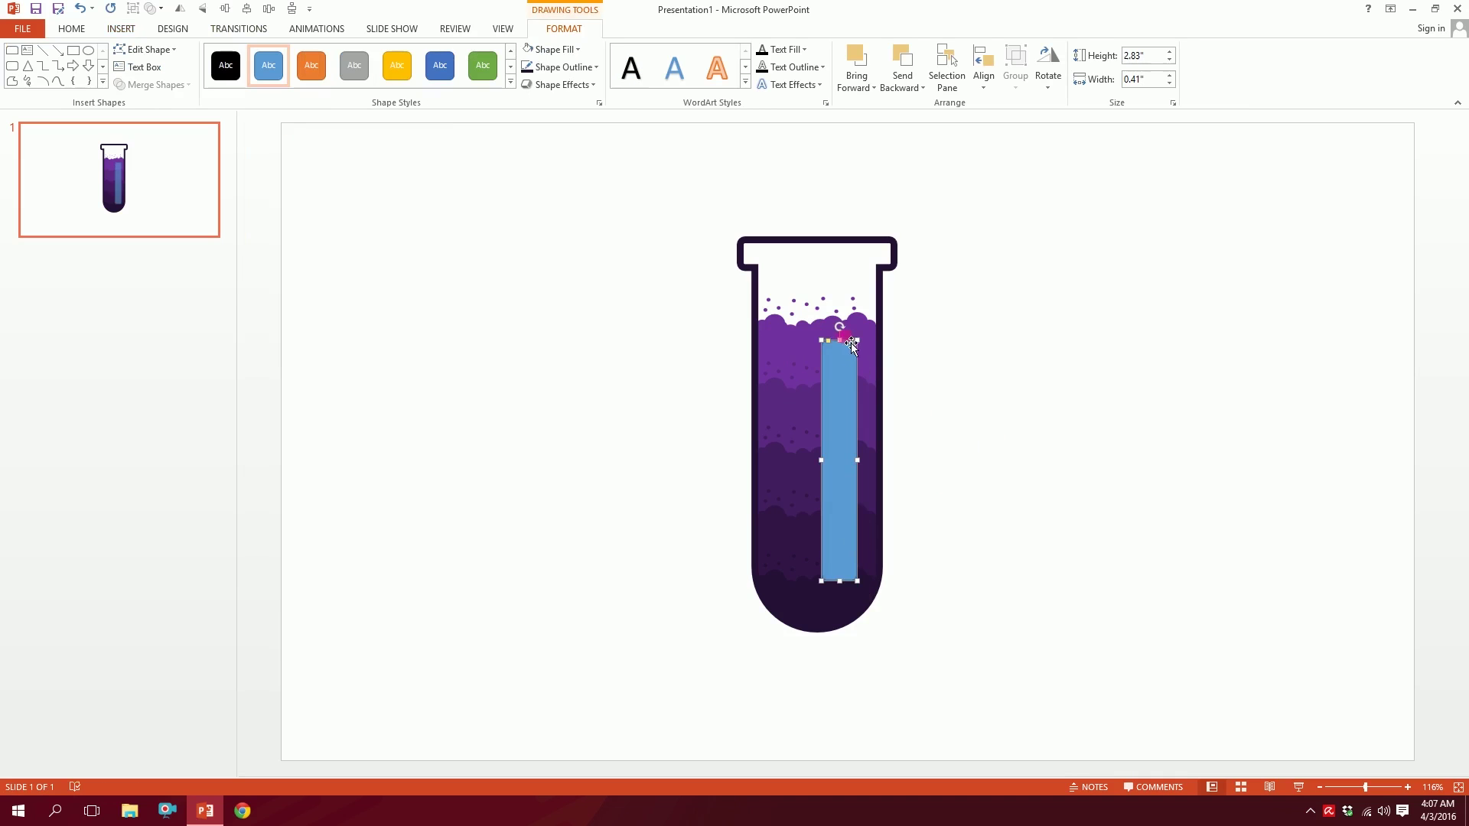
{"action": "left_click", "coordinate": [831, 471]}
{"action": "left_click_drag", "start_coordinate": [828, 464], "coordinate": [867, 474]}
Give the strip no outline and a white fill, then shorten it
{"action": "left_click", "coordinate": [562, 66]}
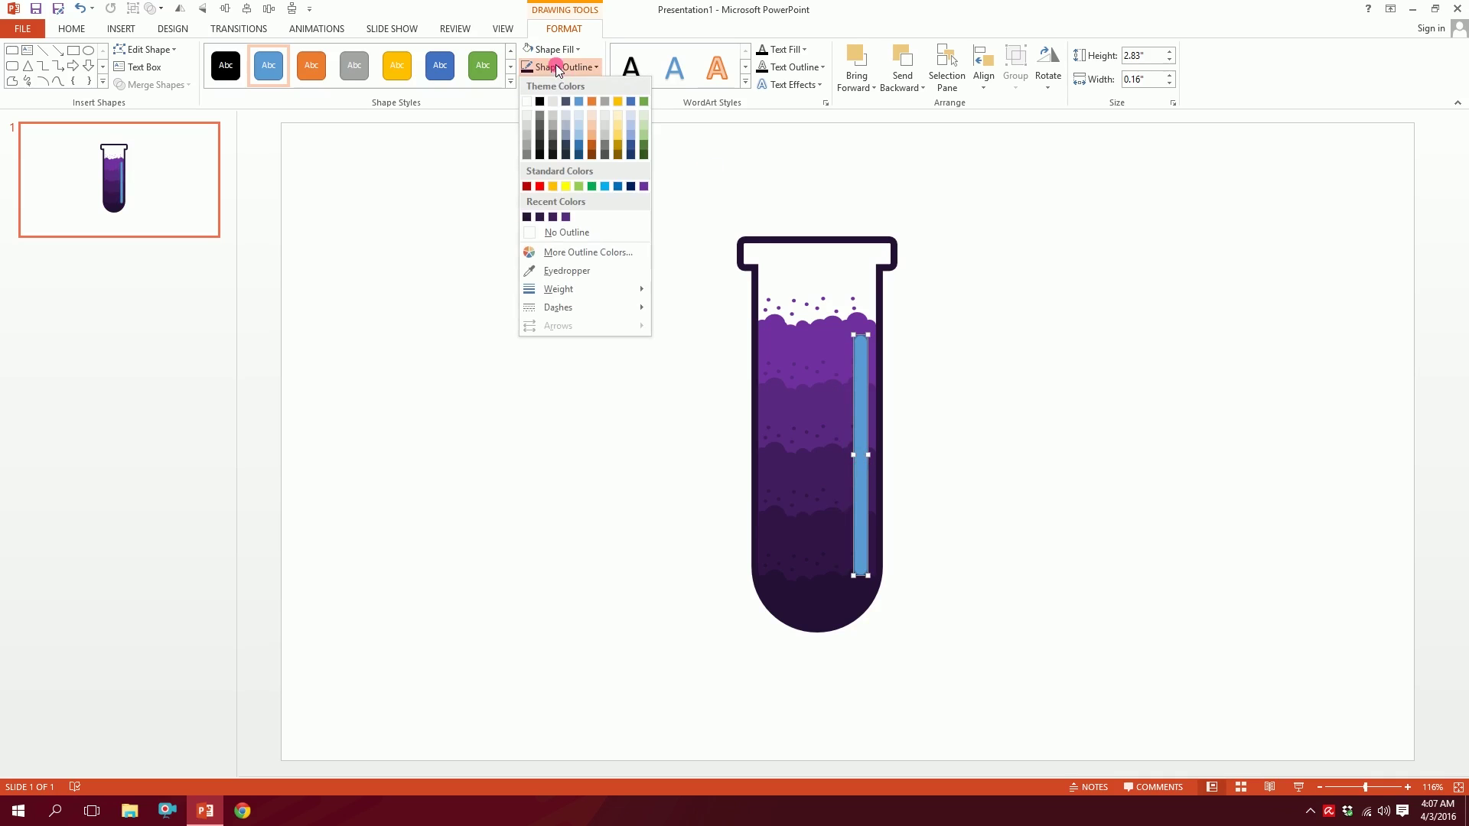
{"action": "left_click", "coordinate": [532, 241]}
{"action": "left_click", "coordinate": [556, 49]}
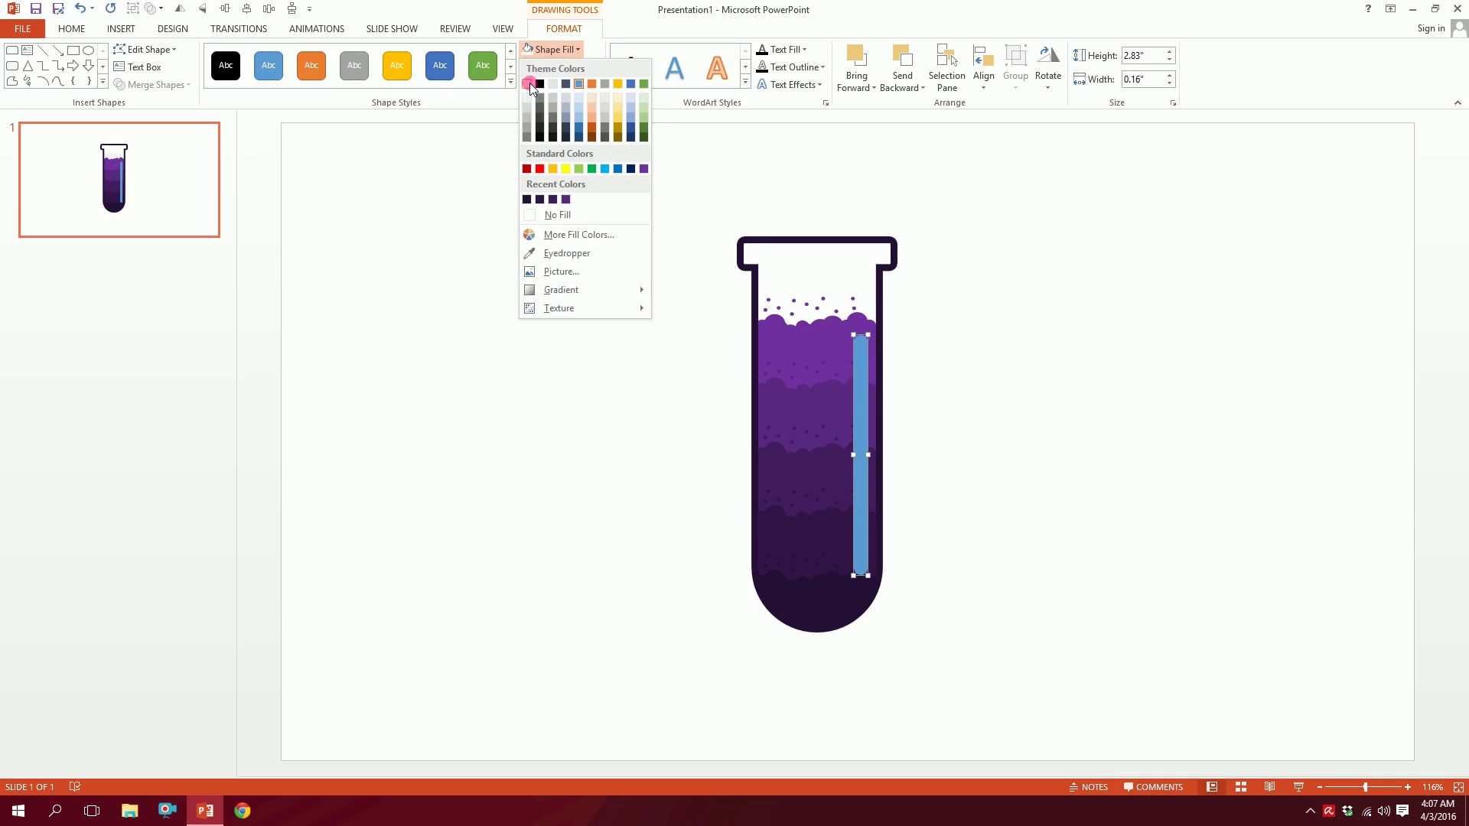
{"action": "left_click", "coordinate": [527, 83]}
{"action": "left_click", "coordinate": [533, 85]}
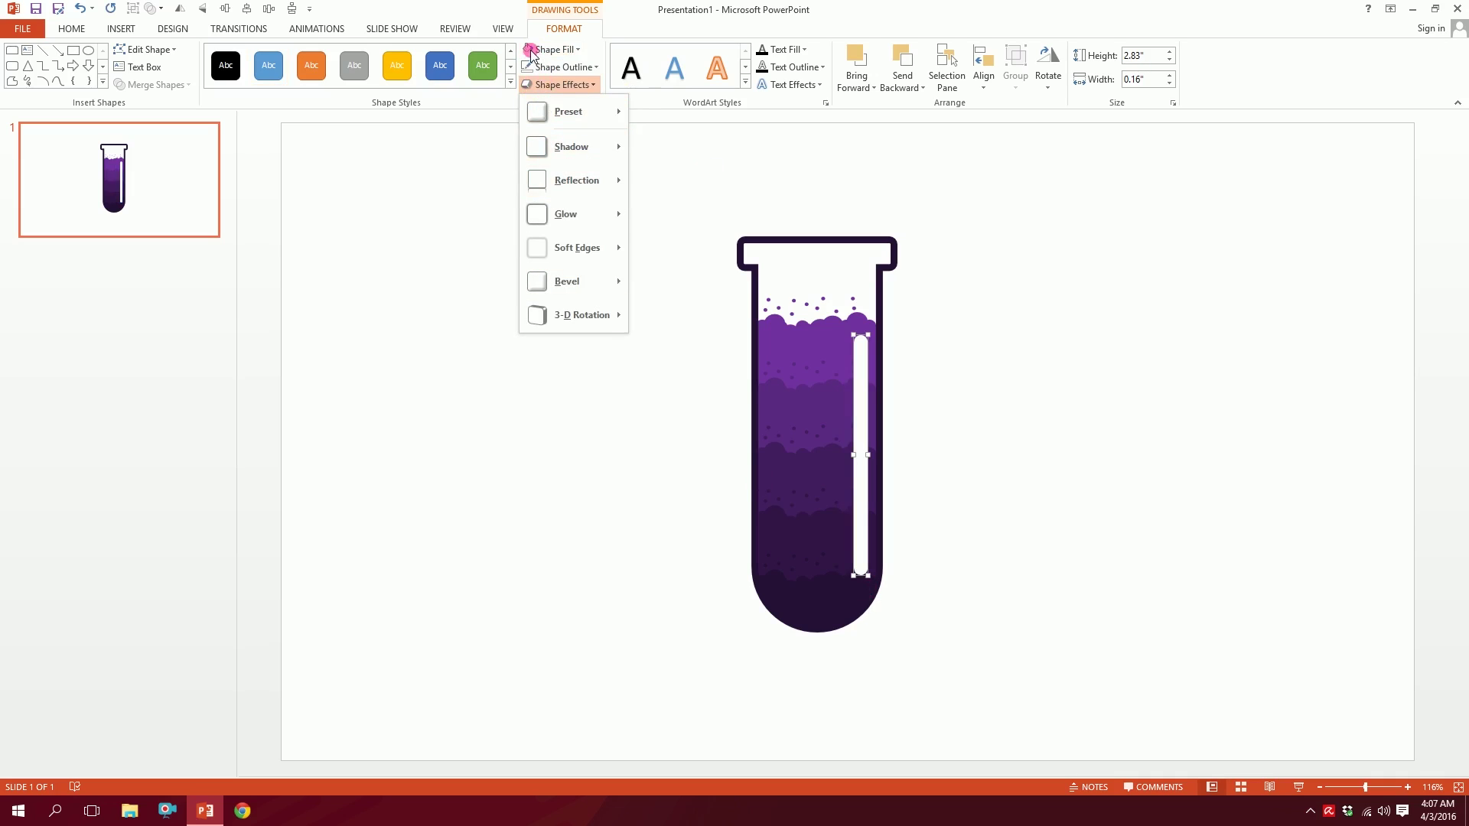
{"action": "left_click", "coordinate": [530, 49]}
{"action": "left_click_drag", "start_coordinate": [877, 586], "coordinate": [874, 496]}
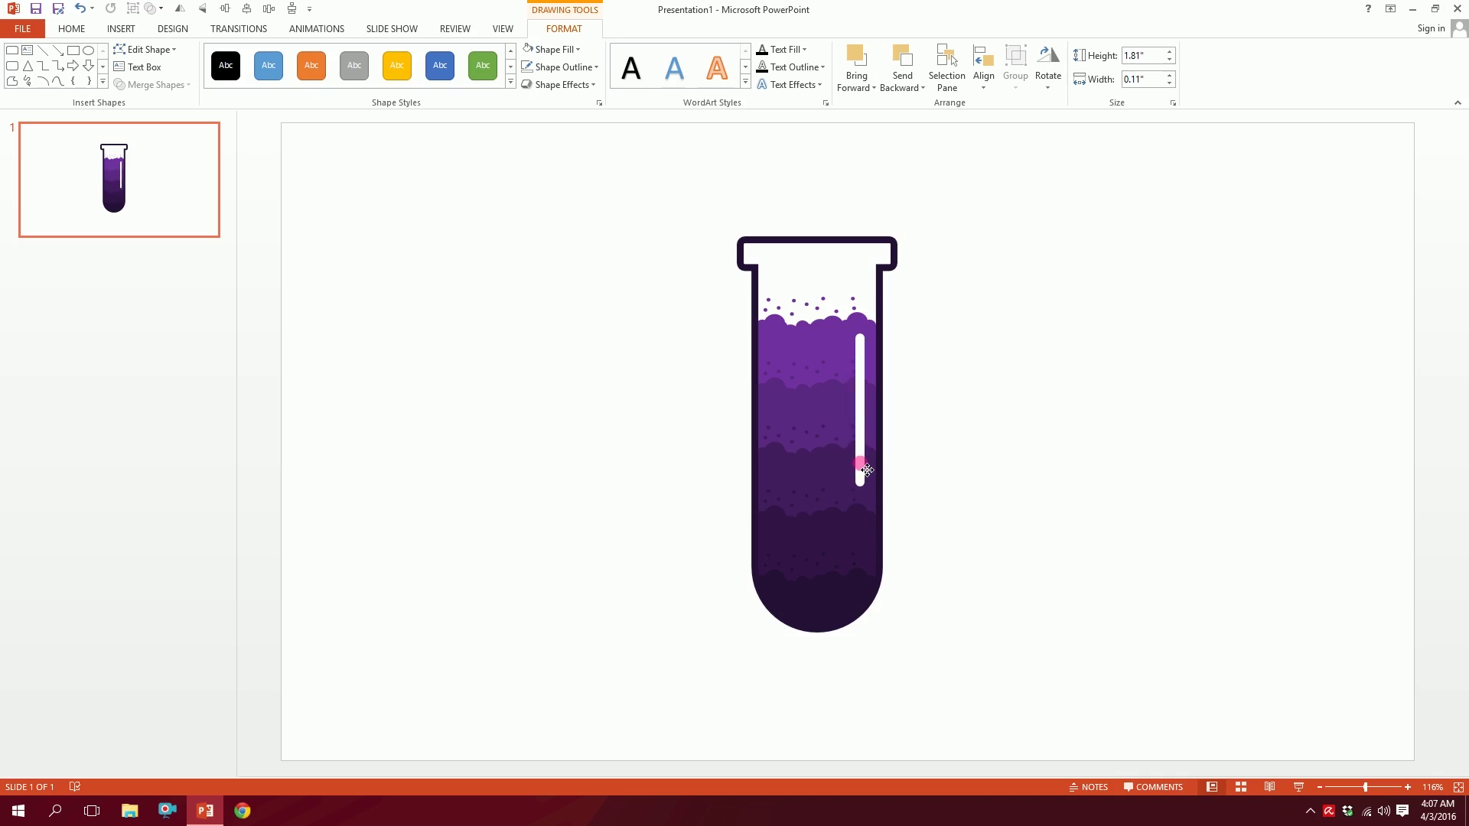
Place a shorter copy of the white strip lower down the tube
{"action": "left_click_drag", "start_coordinate": [870, 438], "coordinate": [876, 487]}
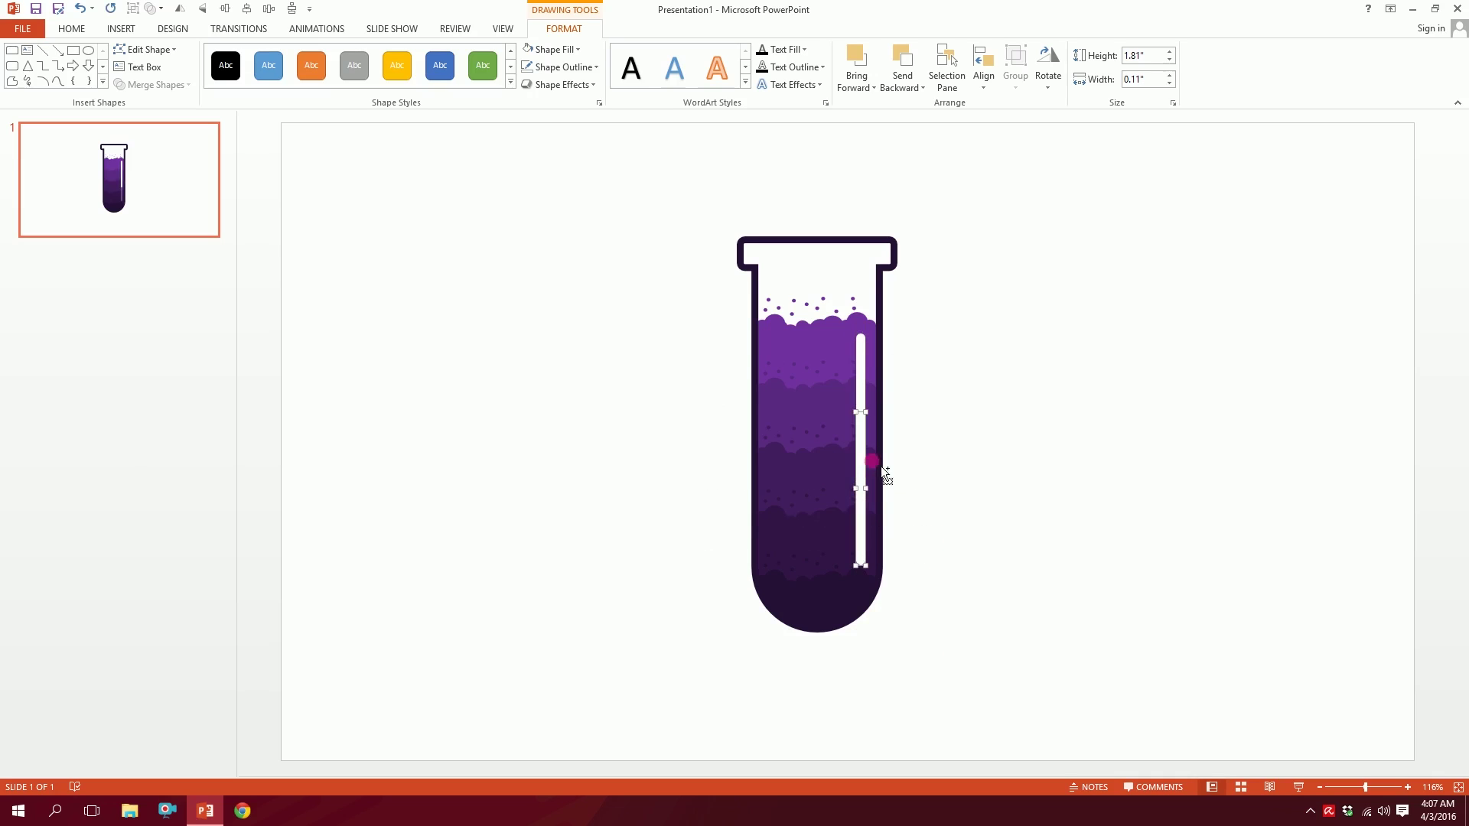
{"action": "left_click_drag", "start_coordinate": [874, 417], "coordinate": [861, 514]}
{"action": "left_click", "coordinate": [941, 502]}
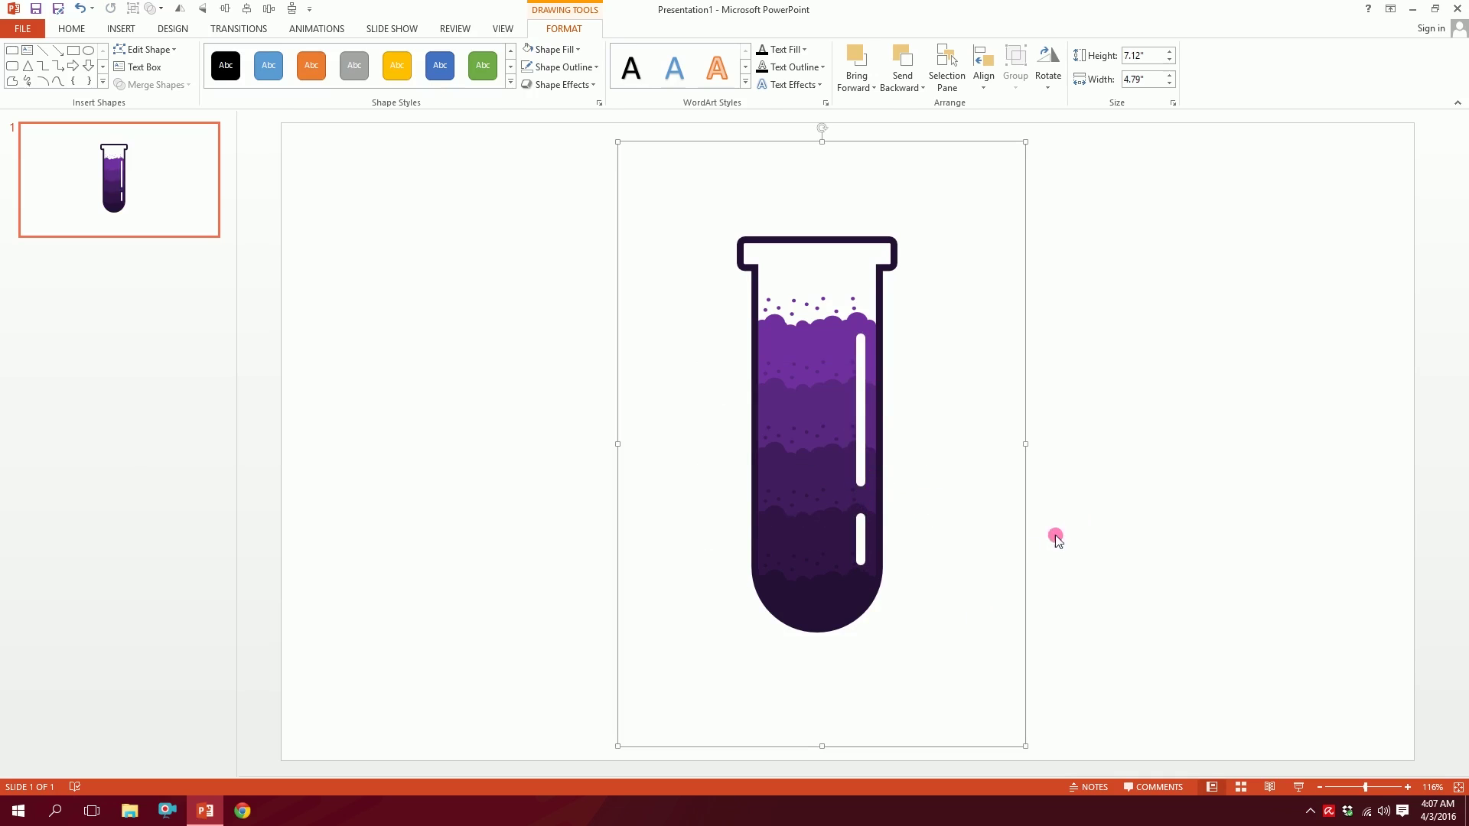
{"action": "left_click", "coordinate": [1030, 548]}
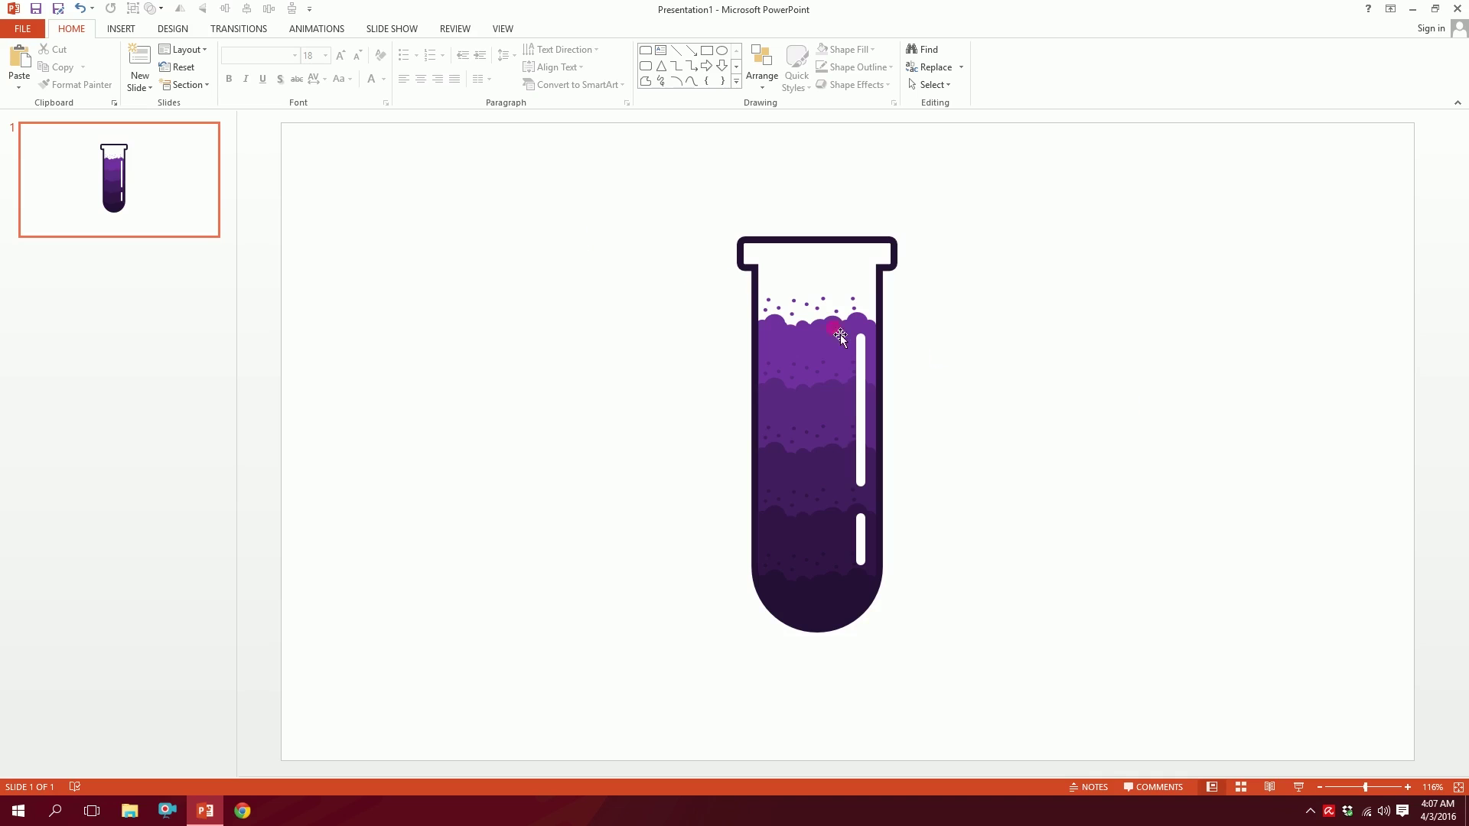
Drag-select the tube pieces and group them, then undo the grouping
{"action": "mouse_move", "coordinate": [472, 159]}
{"action": "left_mouse_down"}
{"action": "mouse_move", "coordinate": [685, 298]}
{"action": "mouse_move", "coordinate": [1122, 736]}
{"action": "left_mouse_up"}
{"action": "right_click", "coordinate": [877, 278]}
{"action": "mouse_move", "coordinate": [926, 371]}
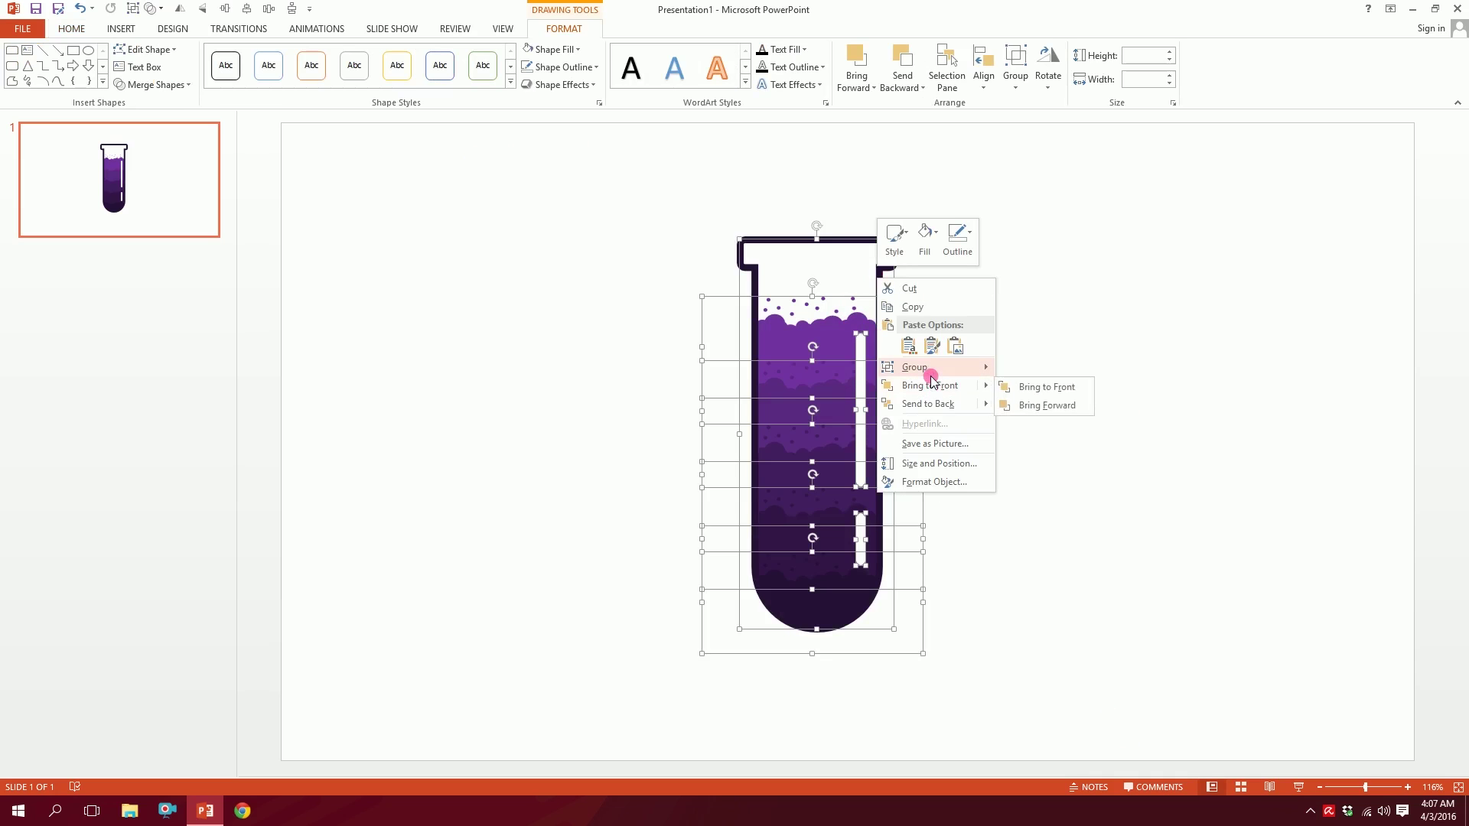
{"action": "left_click", "coordinate": [1009, 372]}
{"action": "left_click", "coordinate": [834, 250]}
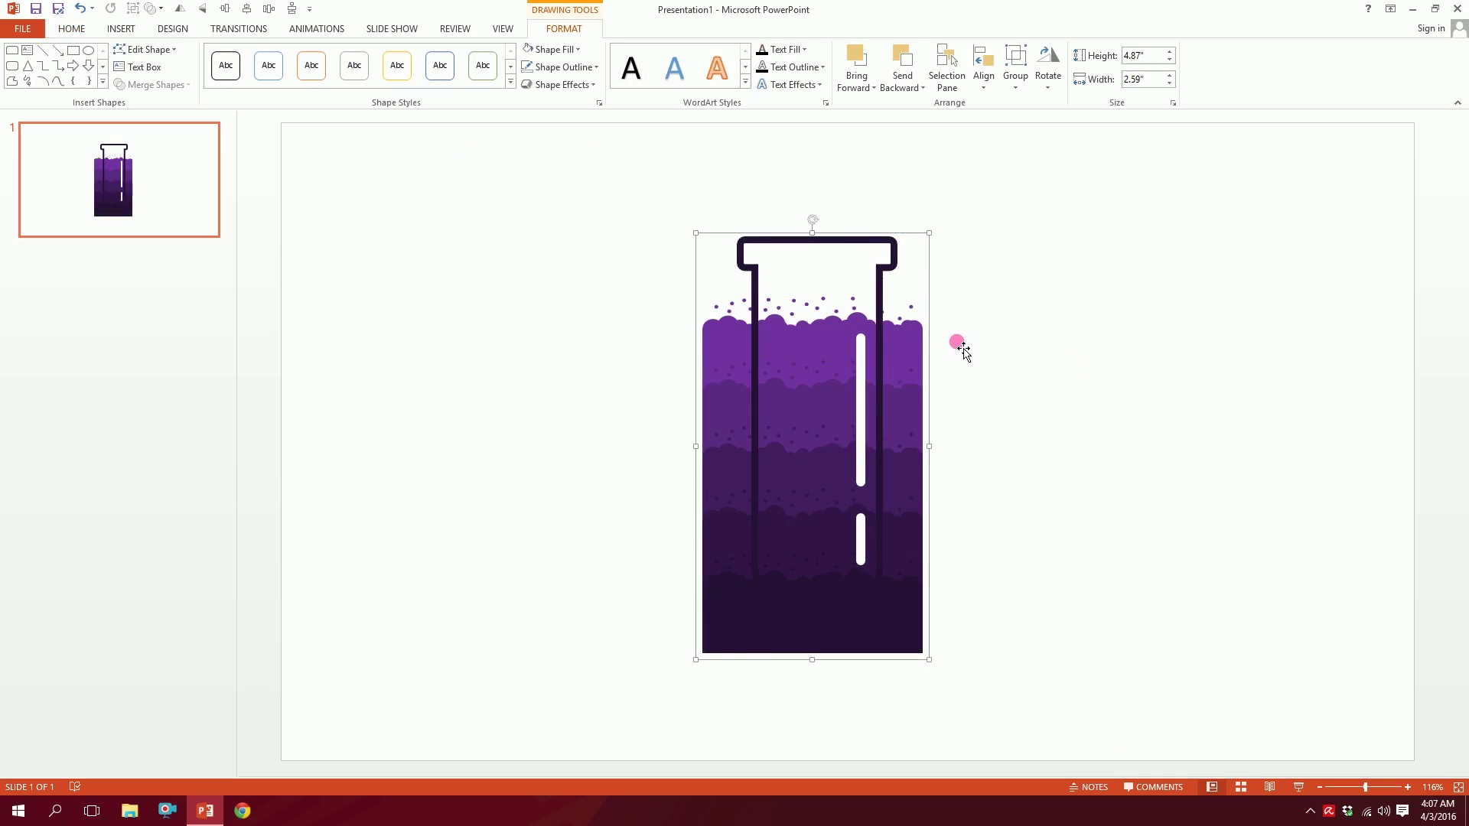
{"action": "key", "text": "ctrl+z"}
{"action": "left_click", "coordinate": [1115, 389]}
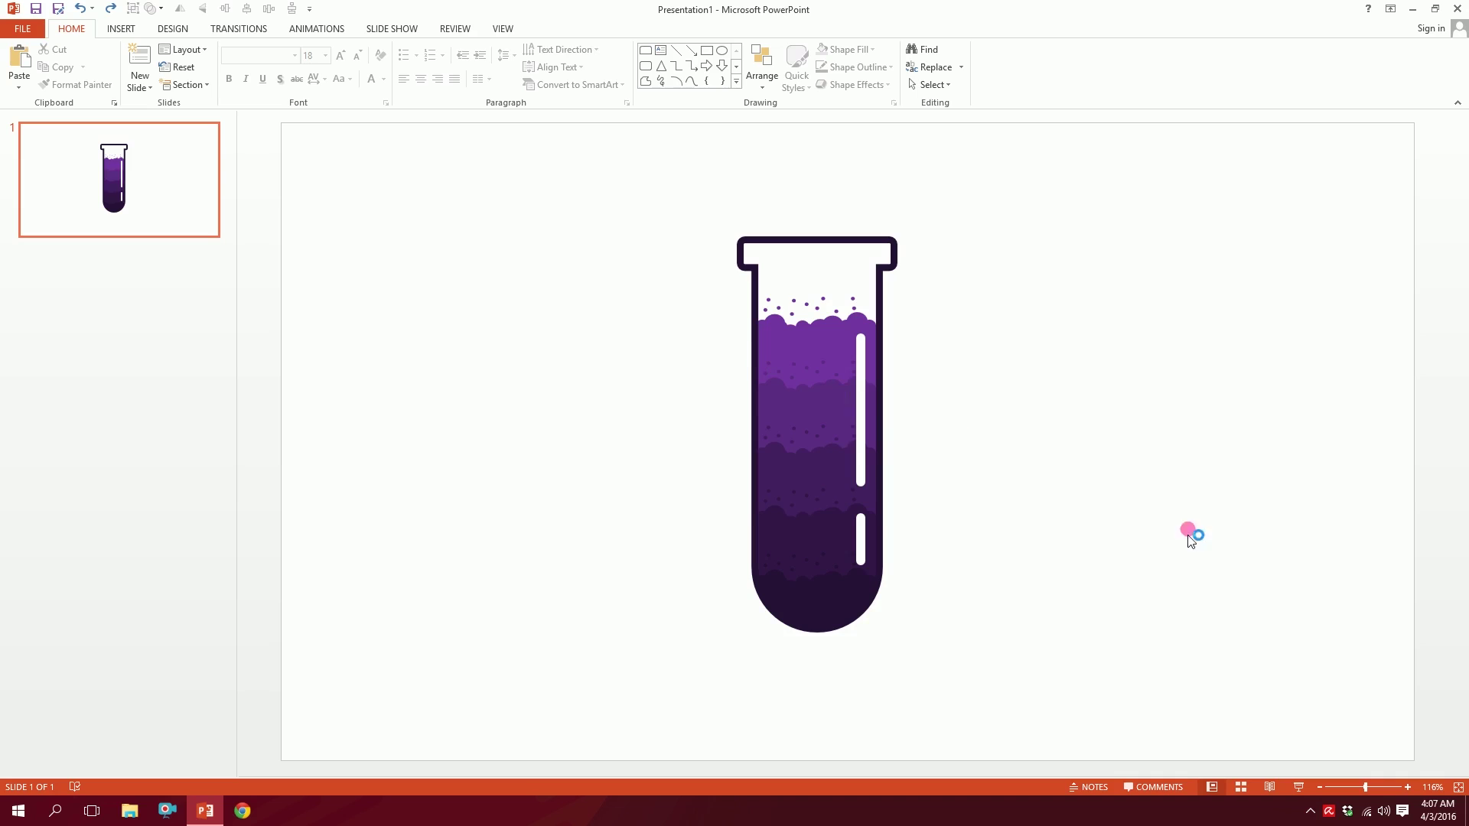
Select every shape with Ctrl+A and group them into one object
{"action": "key", "text": "ctrl+a"}
{"action": "left_click_drag", "start_coordinate": [832, 136], "coordinate": [832, 188]}
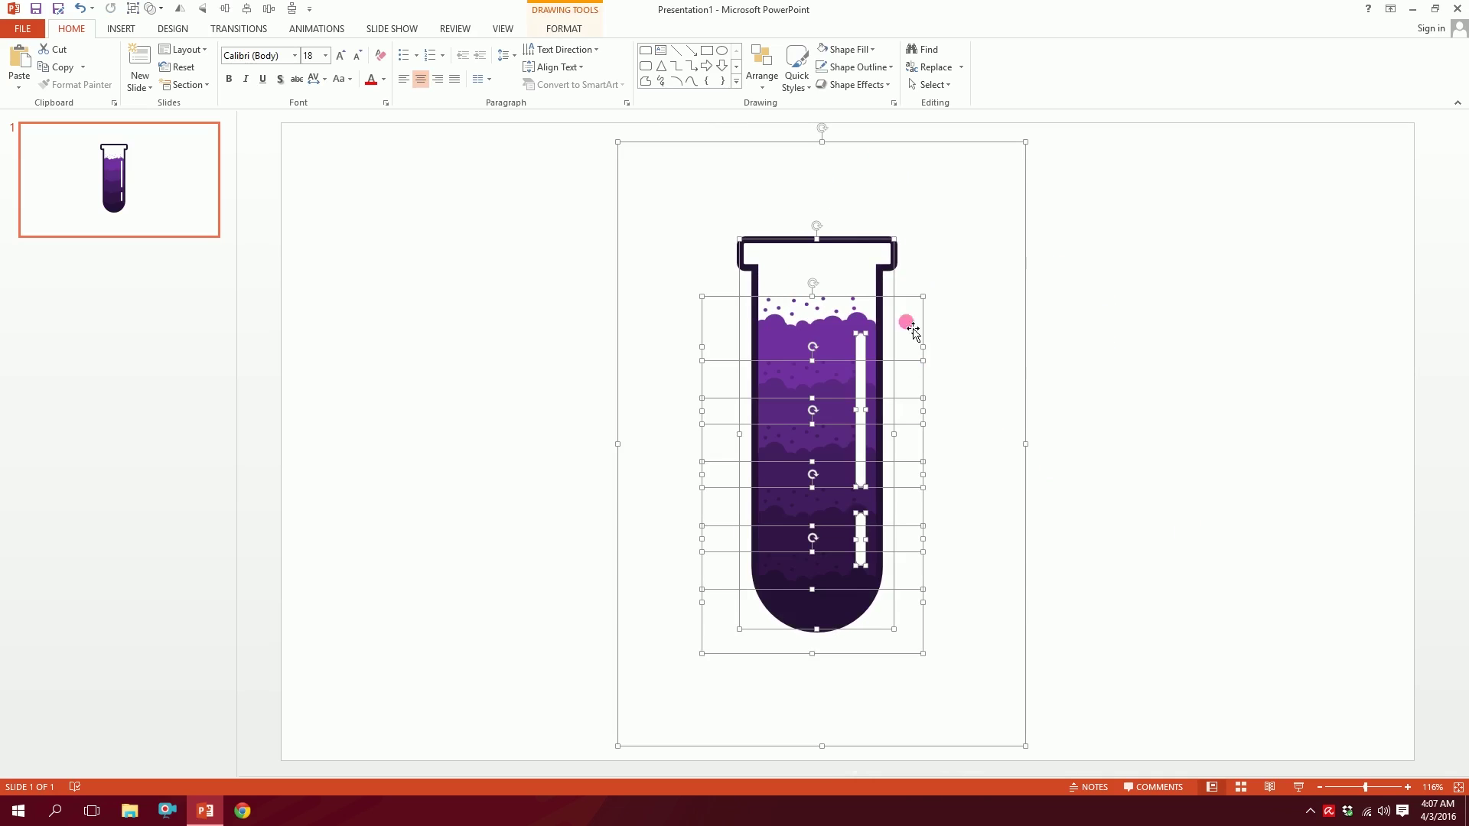
{"action": "right_click", "coordinate": [867, 248]}
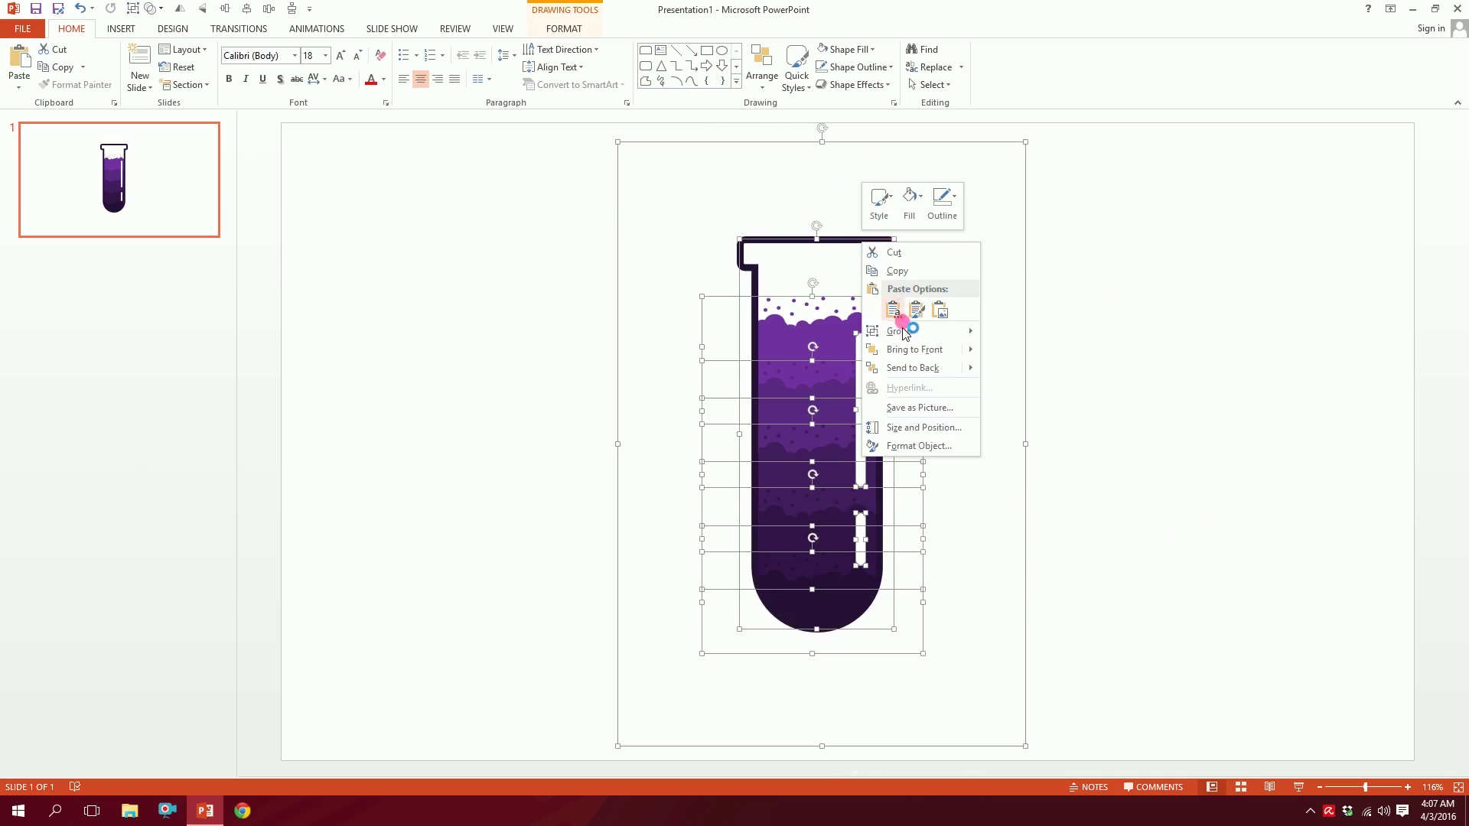
{"action": "left_click", "coordinate": [903, 333]}
{"action": "left_click", "coordinate": [1012, 333]}
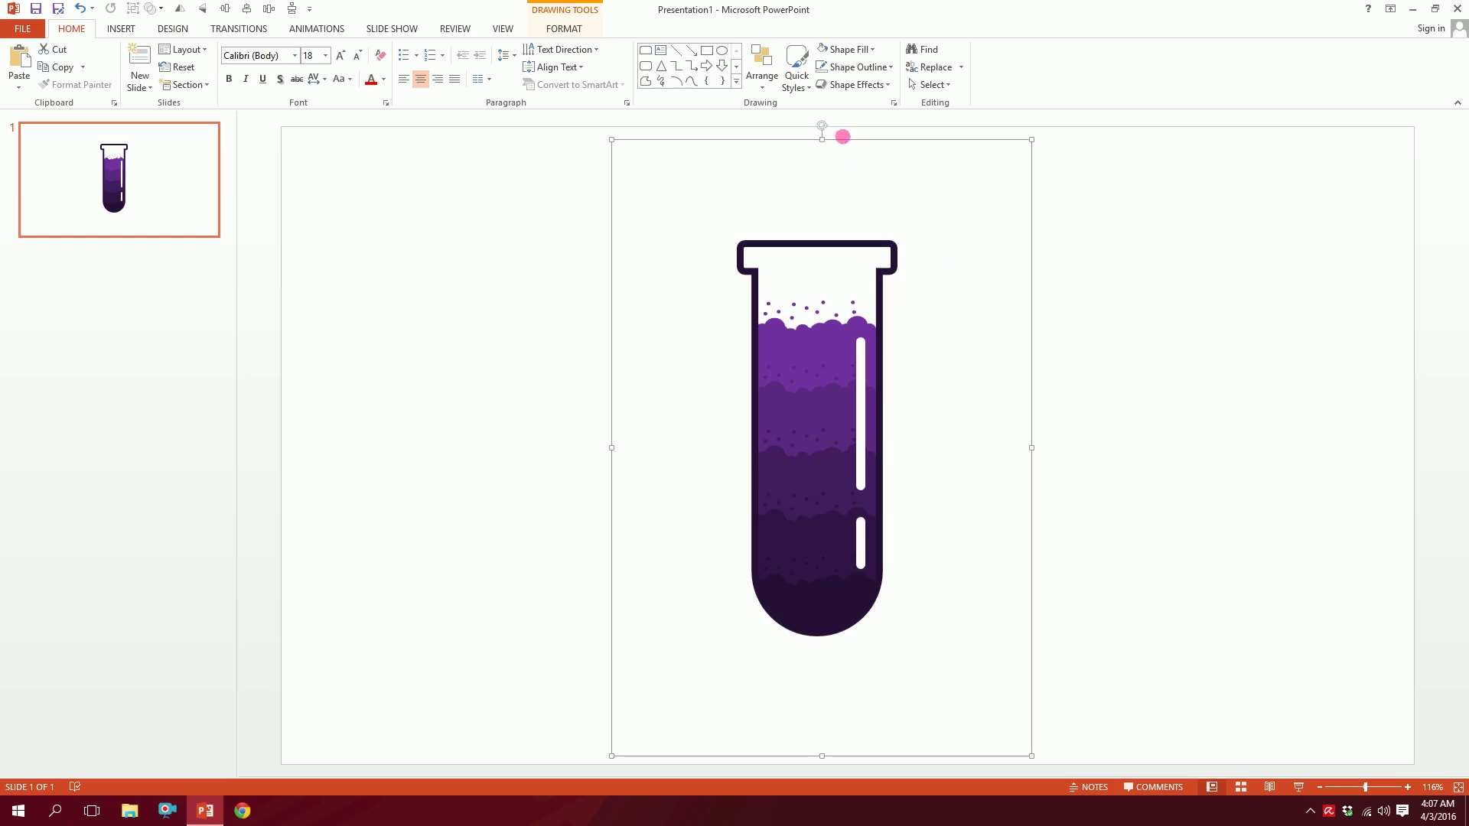
{"action": "left_click", "coordinate": [820, 132]}
Tilt the grouped test tube clockwise and shift it to the left
{"action": "left_click", "coordinate": [817, 234]}
{"action": "left_click_drag", "start_coordinate": [827, 127], "coordinate": [924, 223]}
{"action": "left_click_drag", "start_coordinate": [839, 458], "coordinate": [769, 460]}
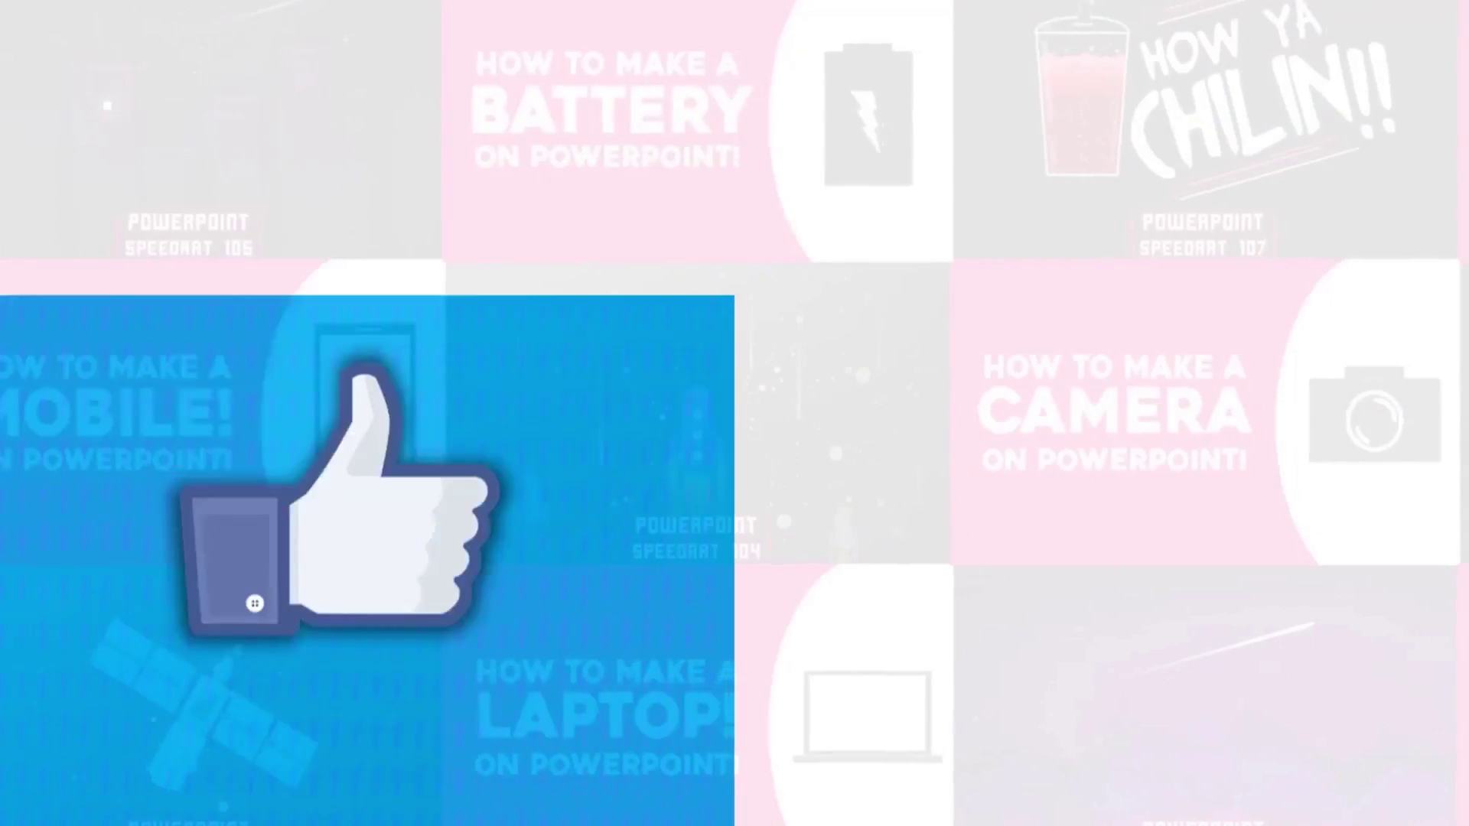